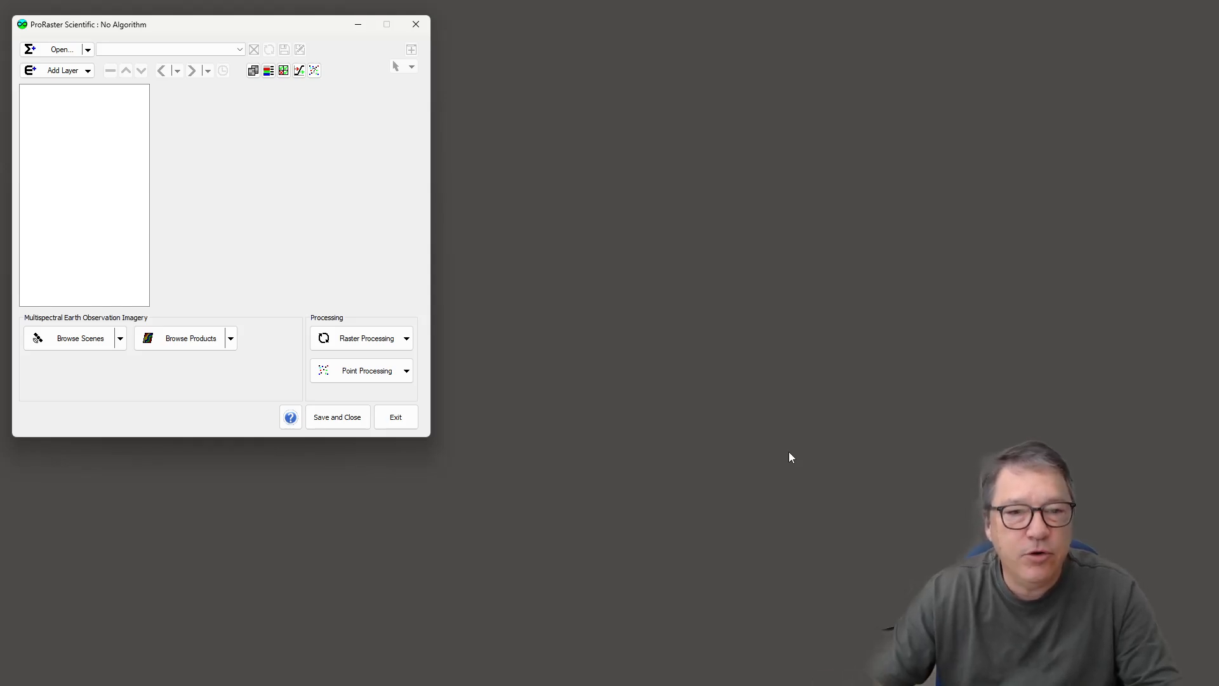
left_click(407, 373)
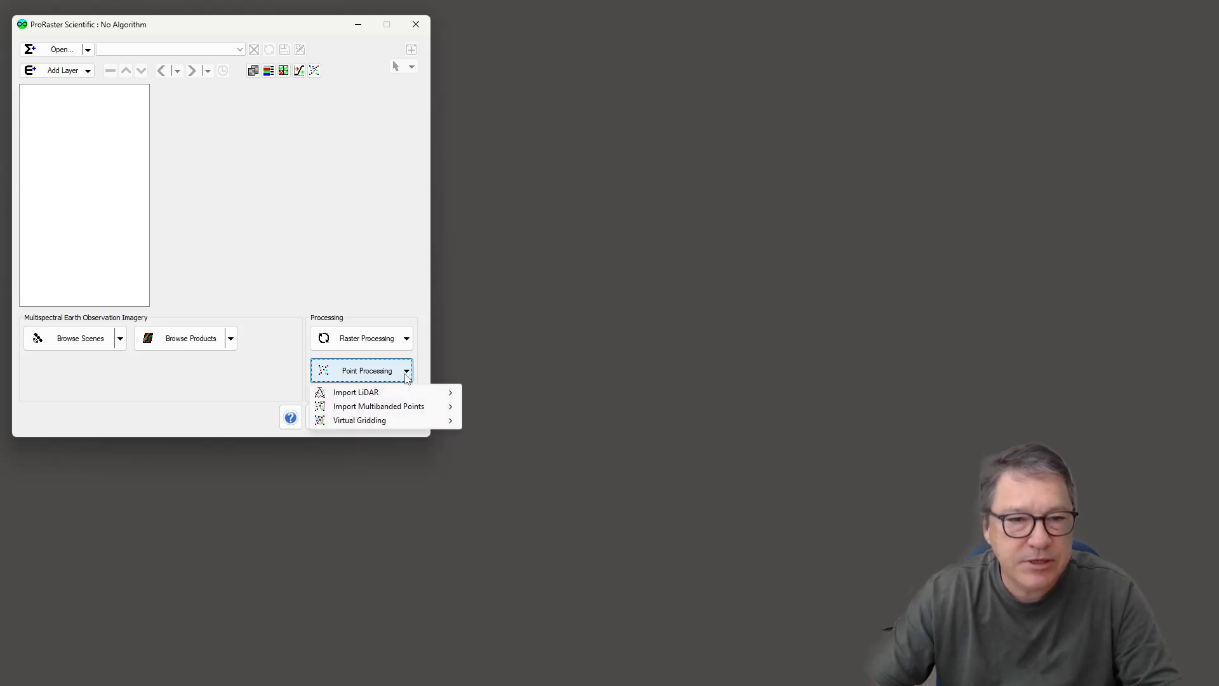
mouse_move(427, 395)
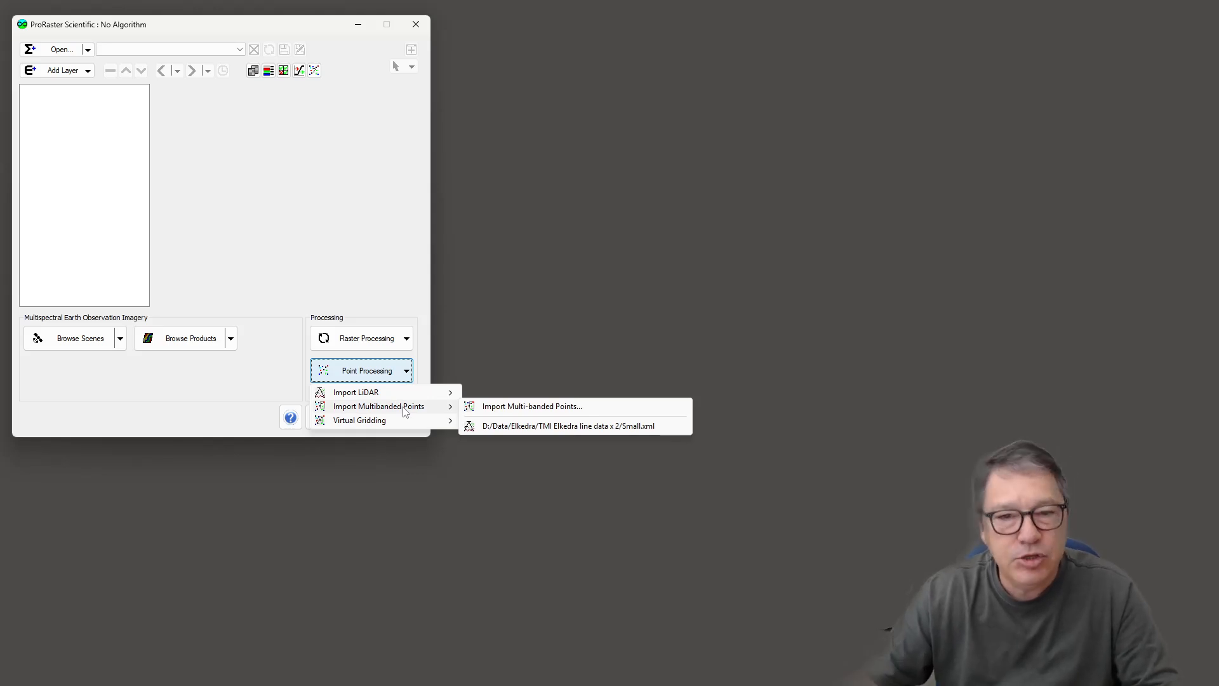
left_click(540, 258)
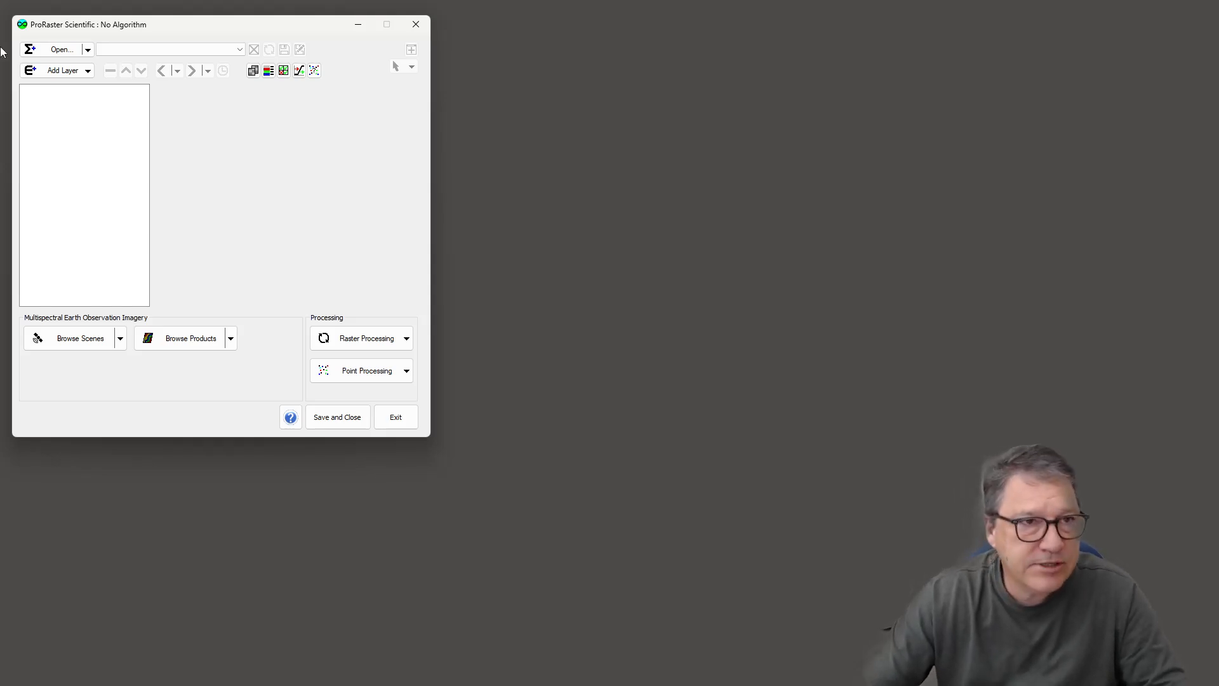
Create a new algorithm from the recent point cloud D:/Data/LAZ/Test1.mrp and position its map window beside the algorithm window
left_click(90, 54)
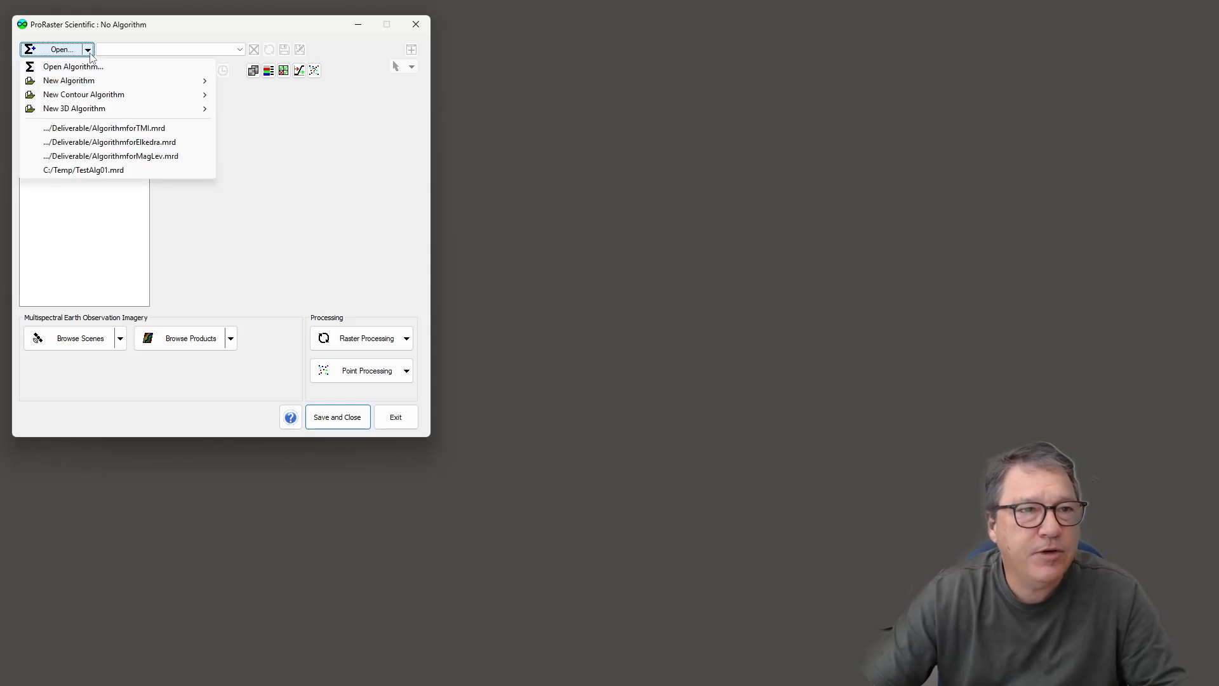
mouse_move(89, 83)
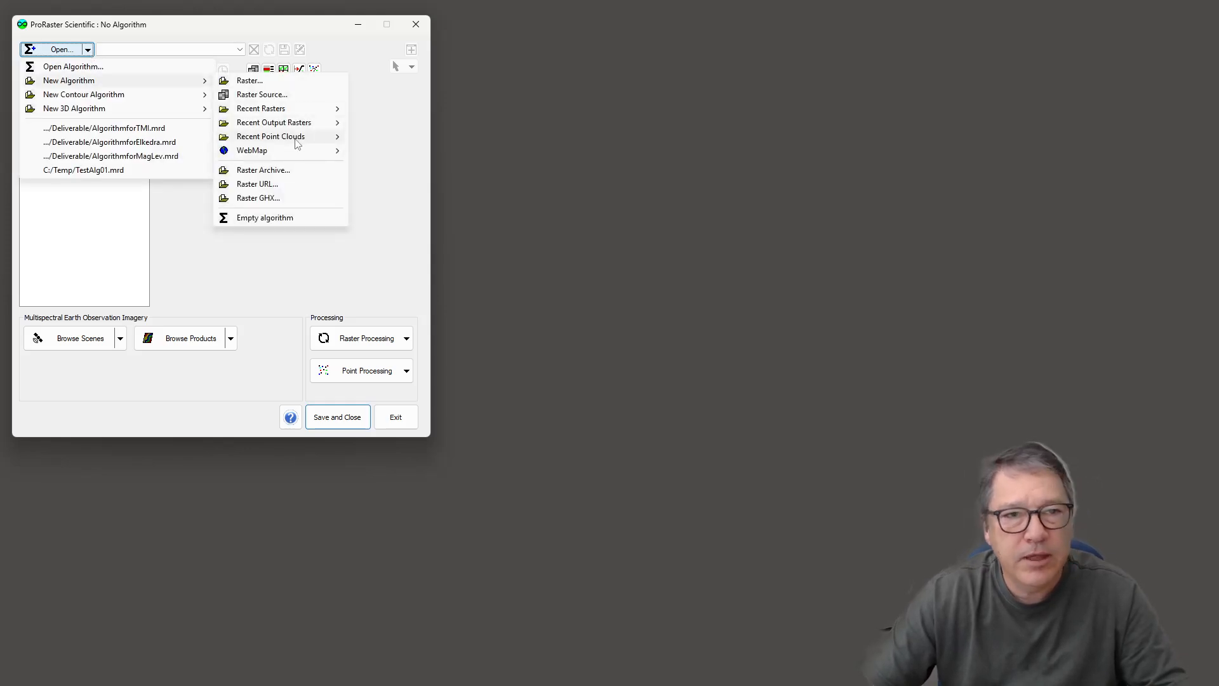
mouse_move(303, 140)
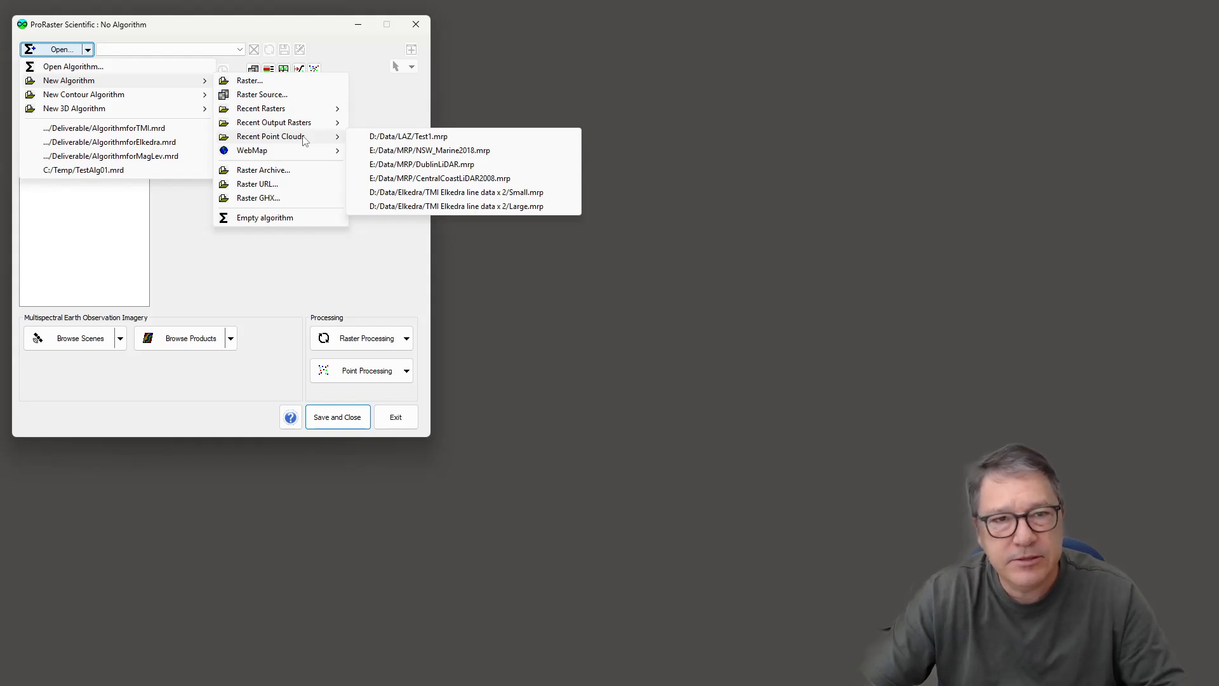
left_click(439, 179)
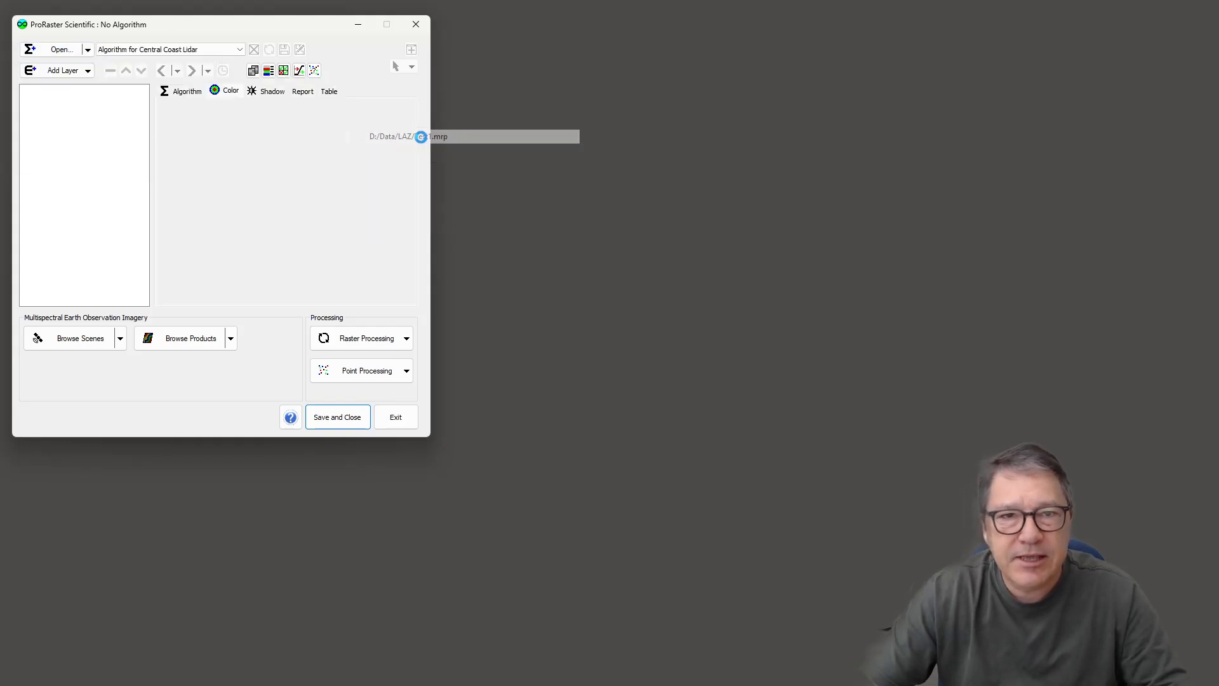
left_click_drag(620, 3, 446, 19)
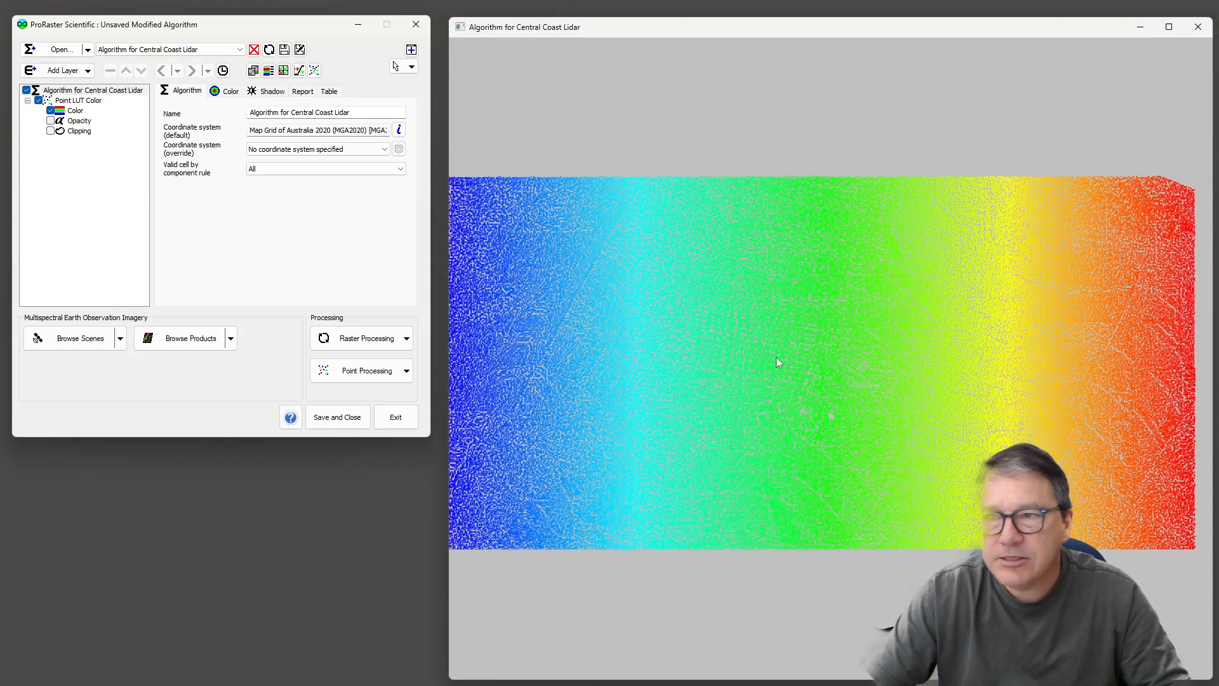
Select the Point LUT Color layer and examine the LiDAR point display close up and at full extent
left_click(80, 101)
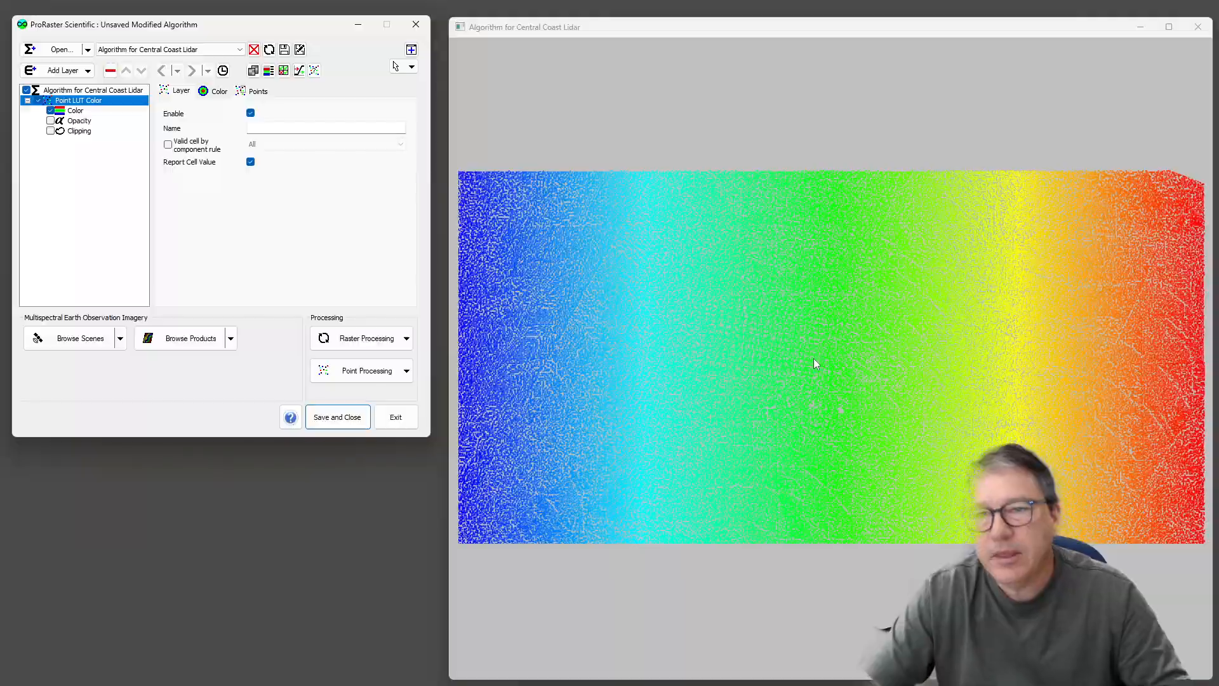
scroll(820, 361, "up", 3)
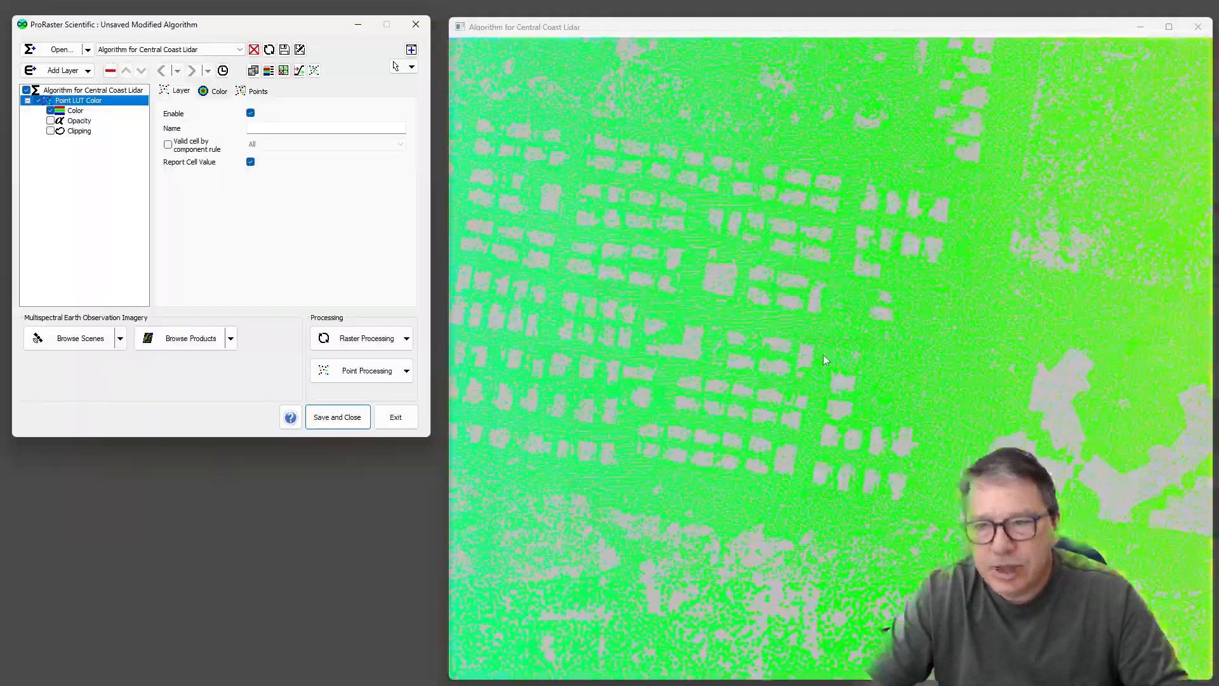
scroll(823, 360, "up", 4)
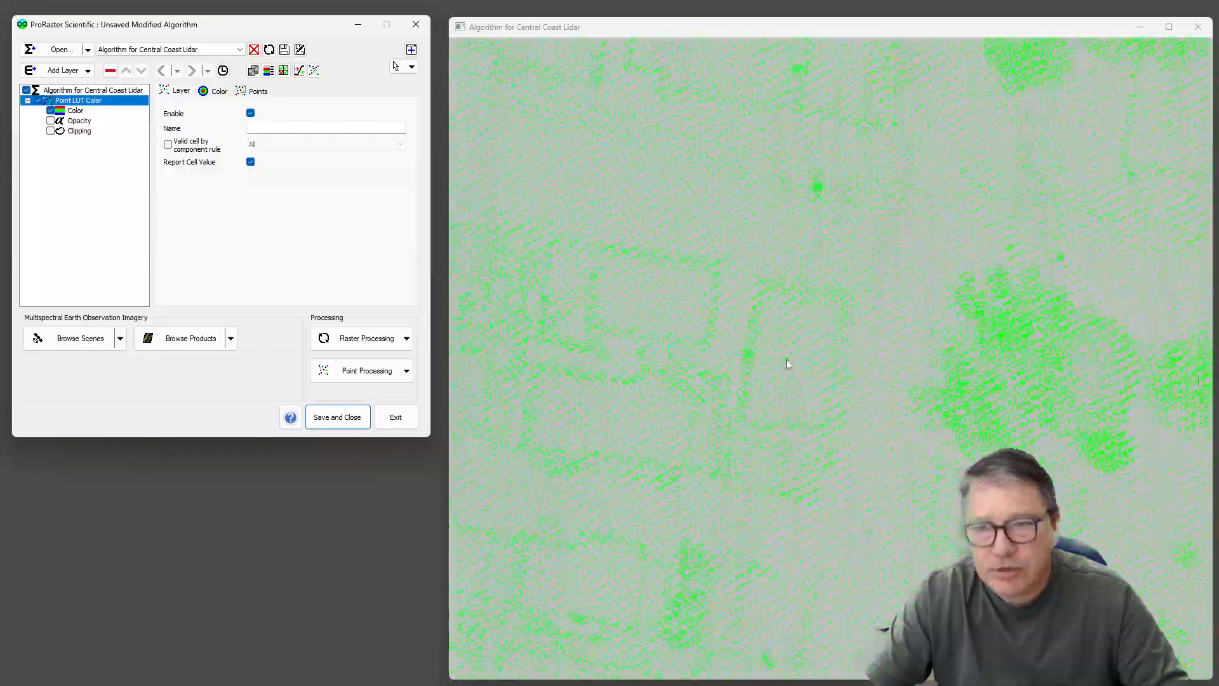
scroll(786, 359, "down", 5)
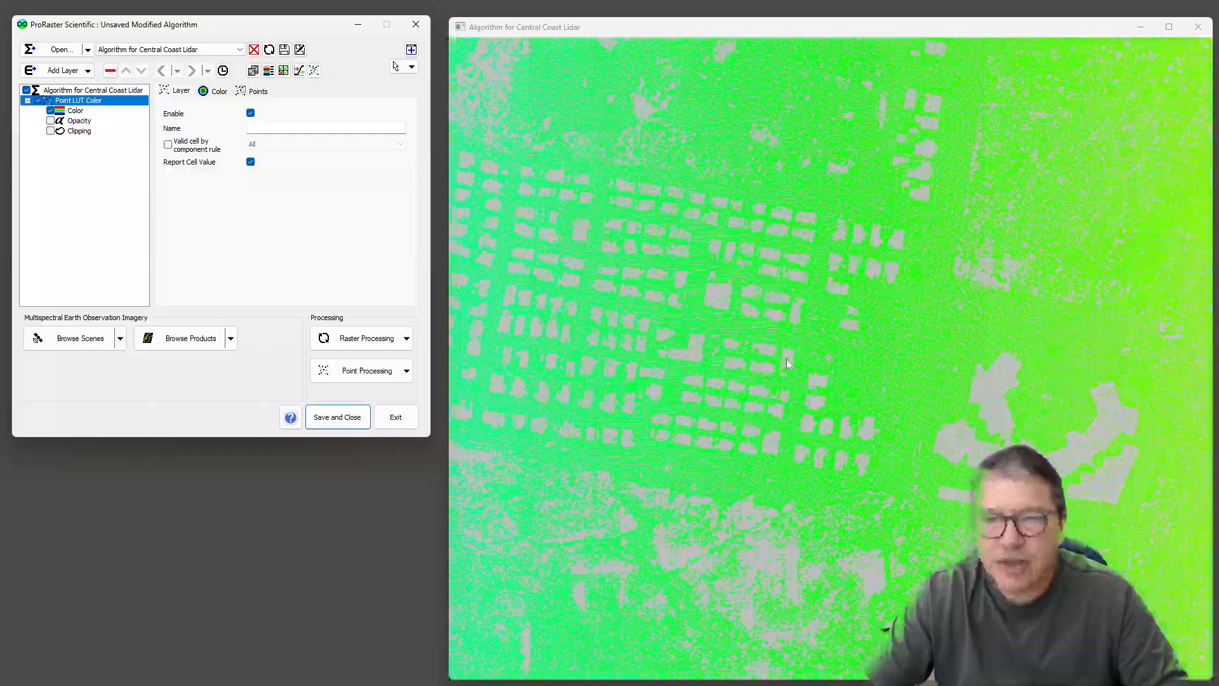
scroll(786, 360, "down", 3)
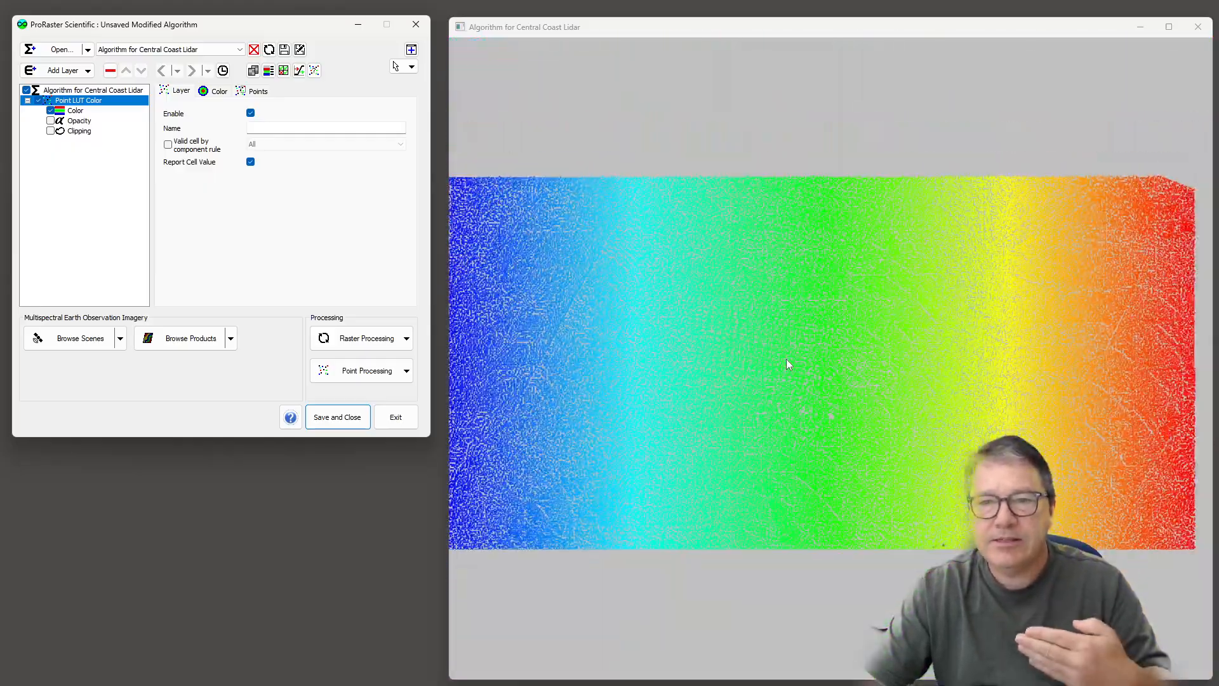
left_click_drag(787, 359, 831, 349)
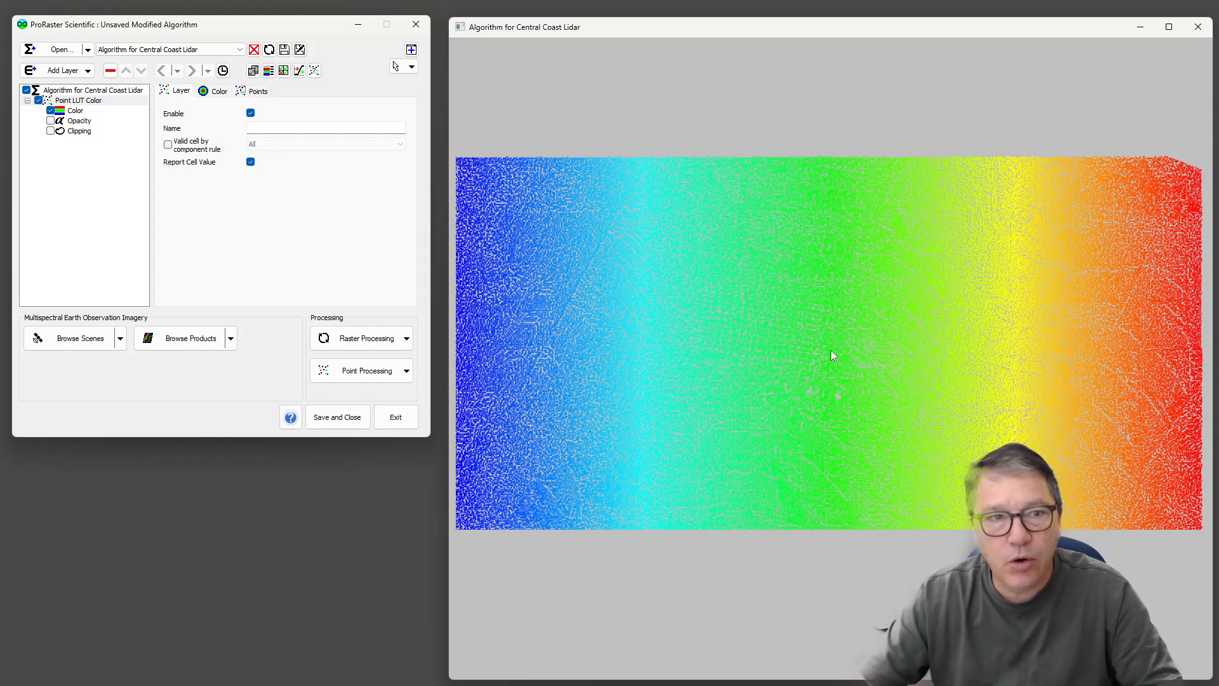
Try an Adjust Resolution value of 1 on the layer's Color component, and return it to 2
left_click(75, 112)
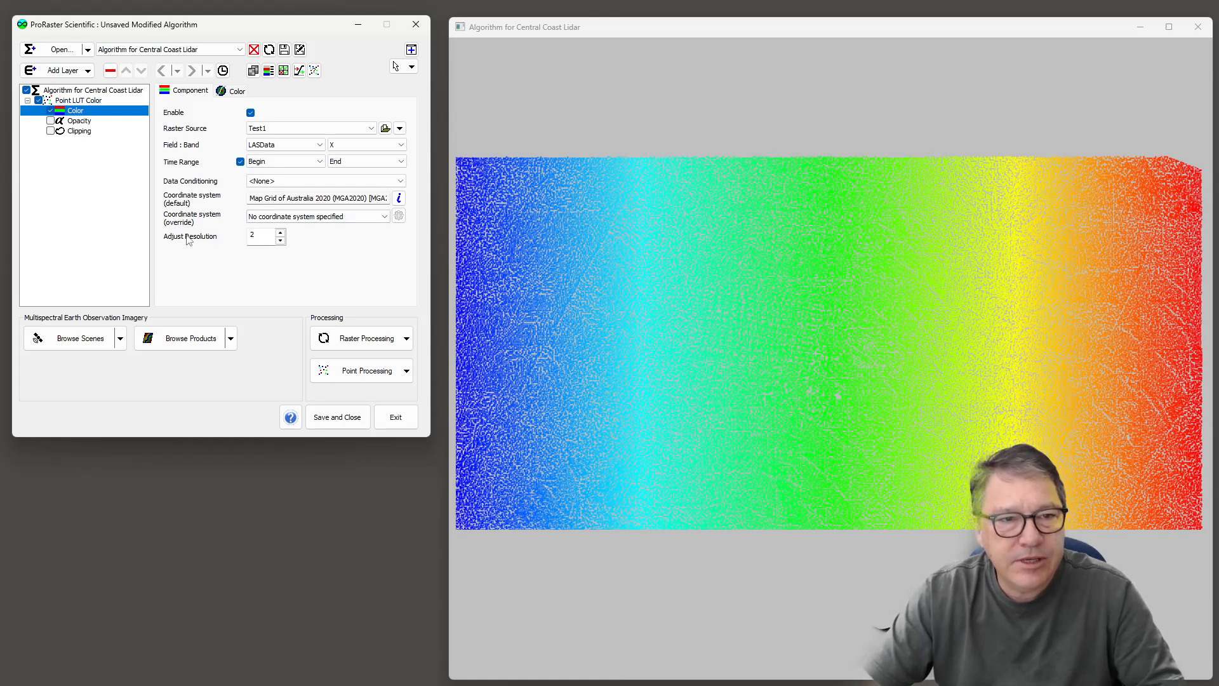
left_click(186, 92)
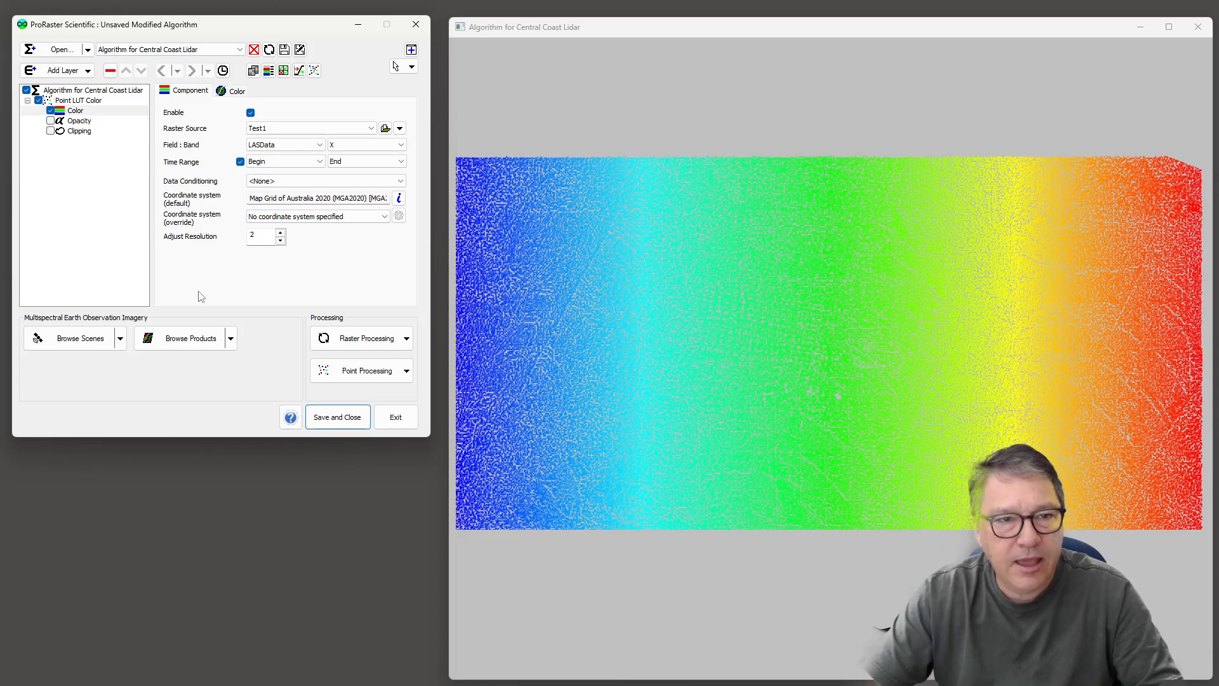
left_click(280, 233)
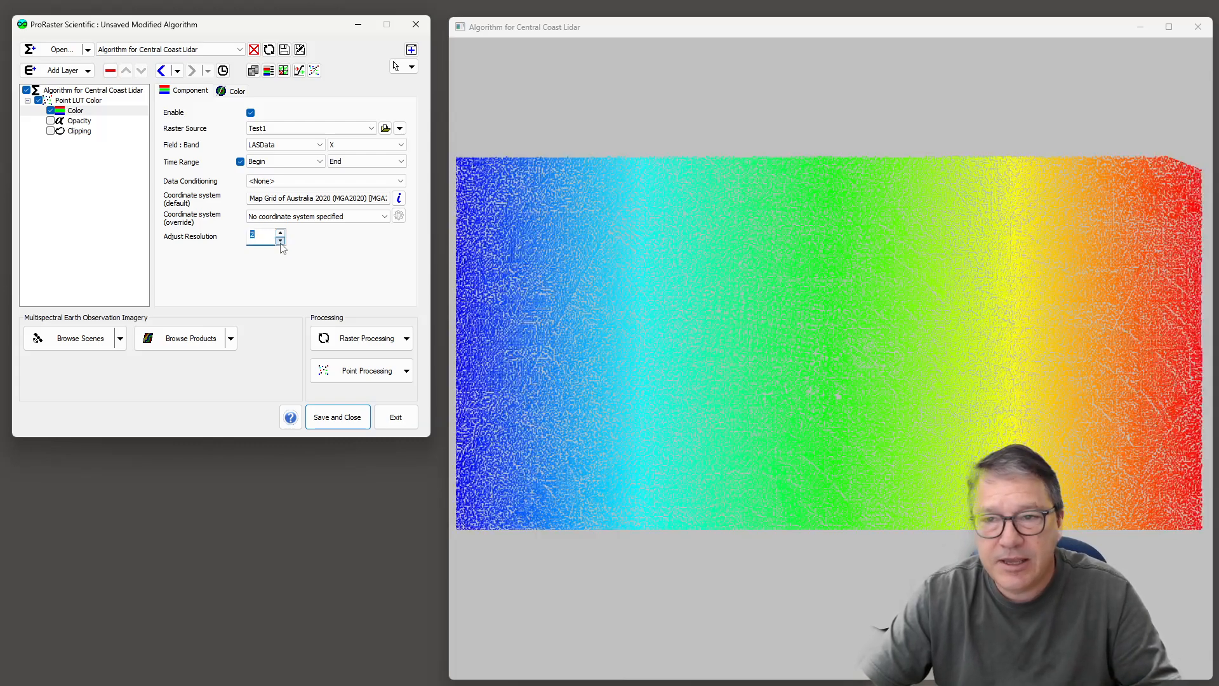
left_click(280, 241)
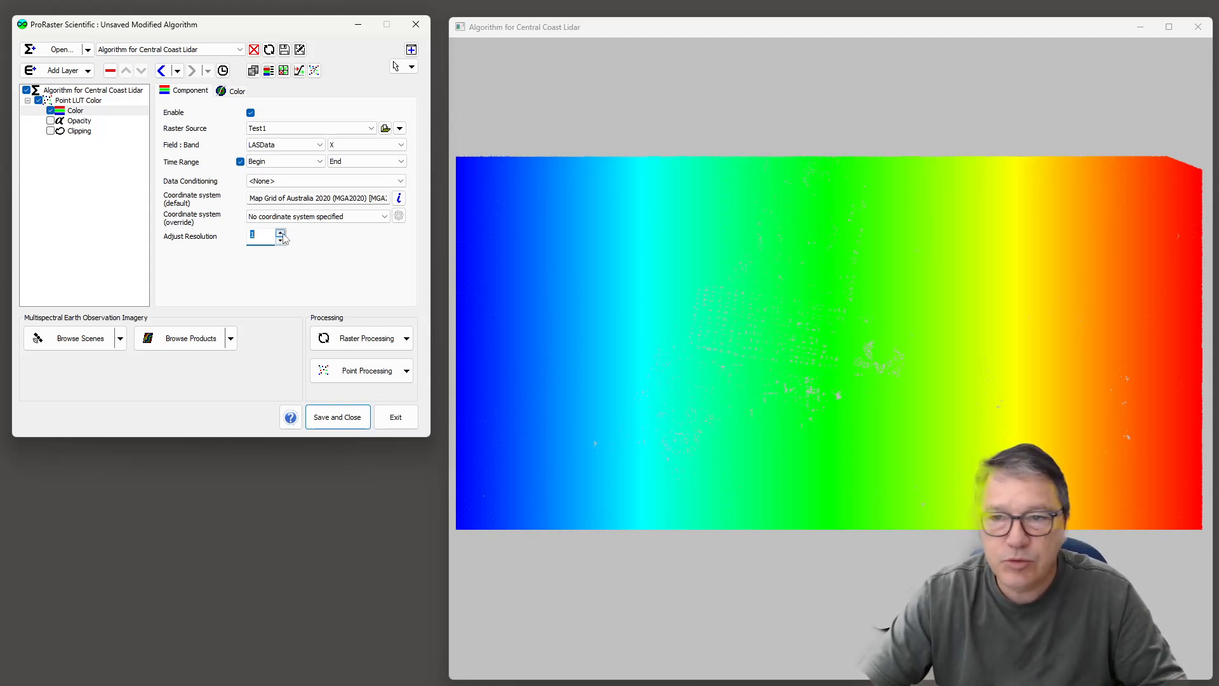
left_click(280, 233)
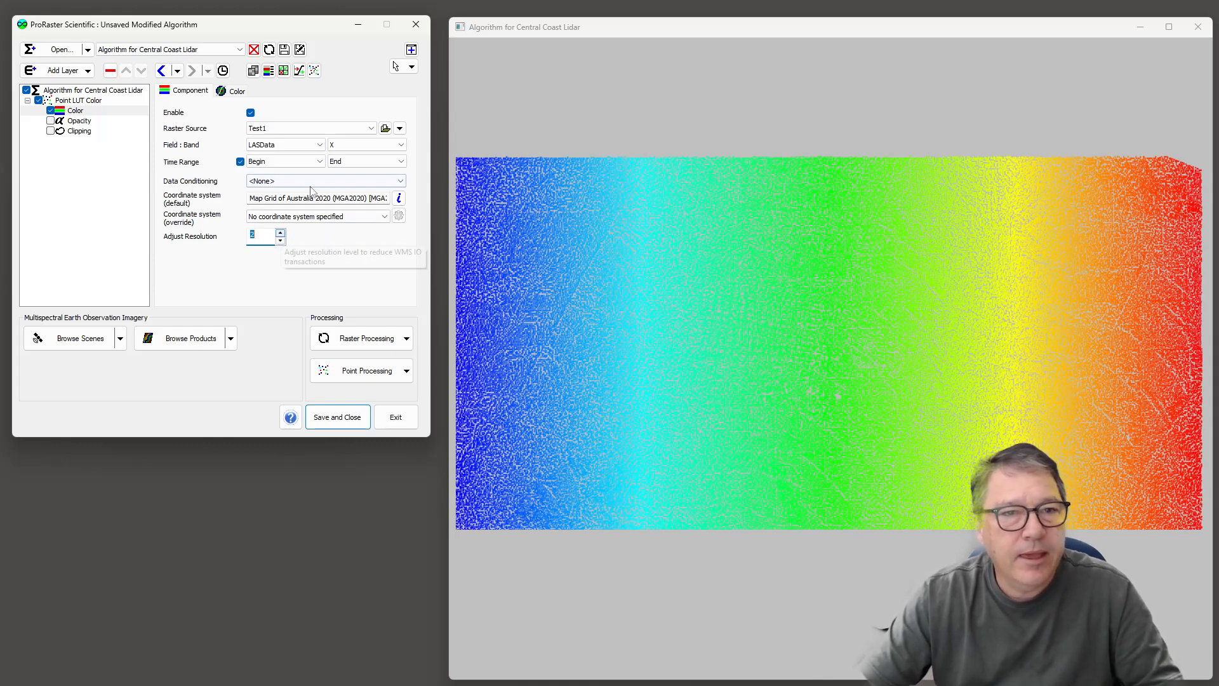
Set the map tooltip to the key data value and probe individual points among the buildings
scroll(804, 330, "up", 8)
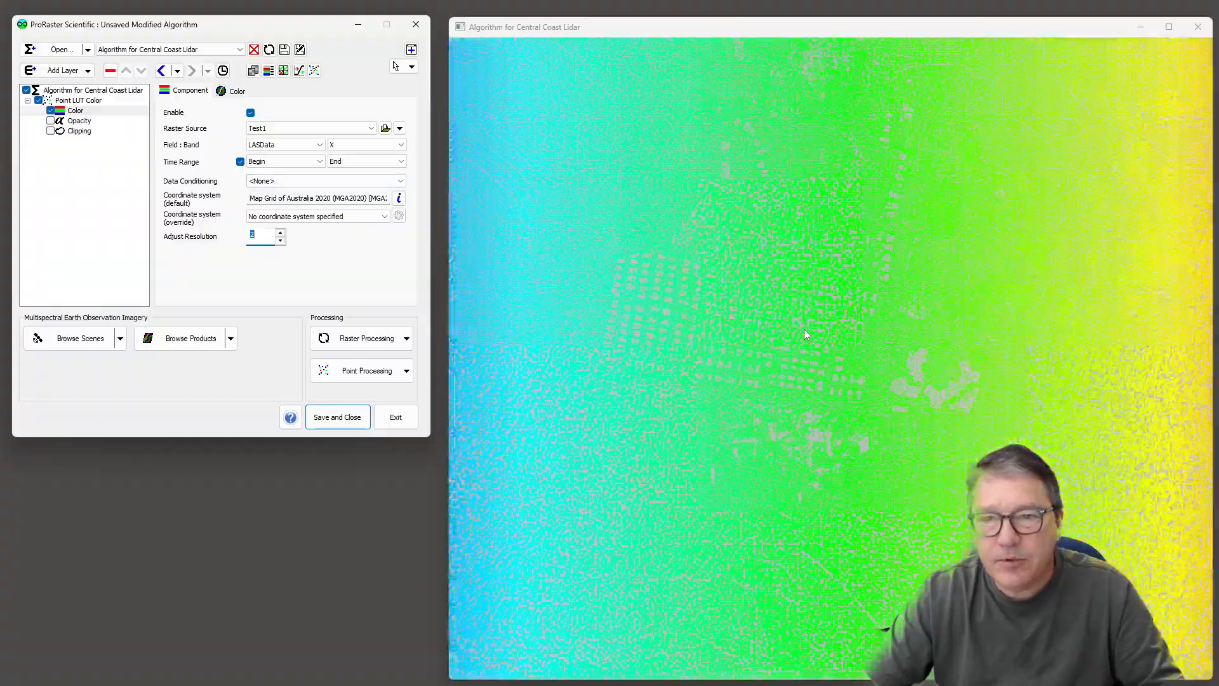
scroll(801, 337, "up", 3)
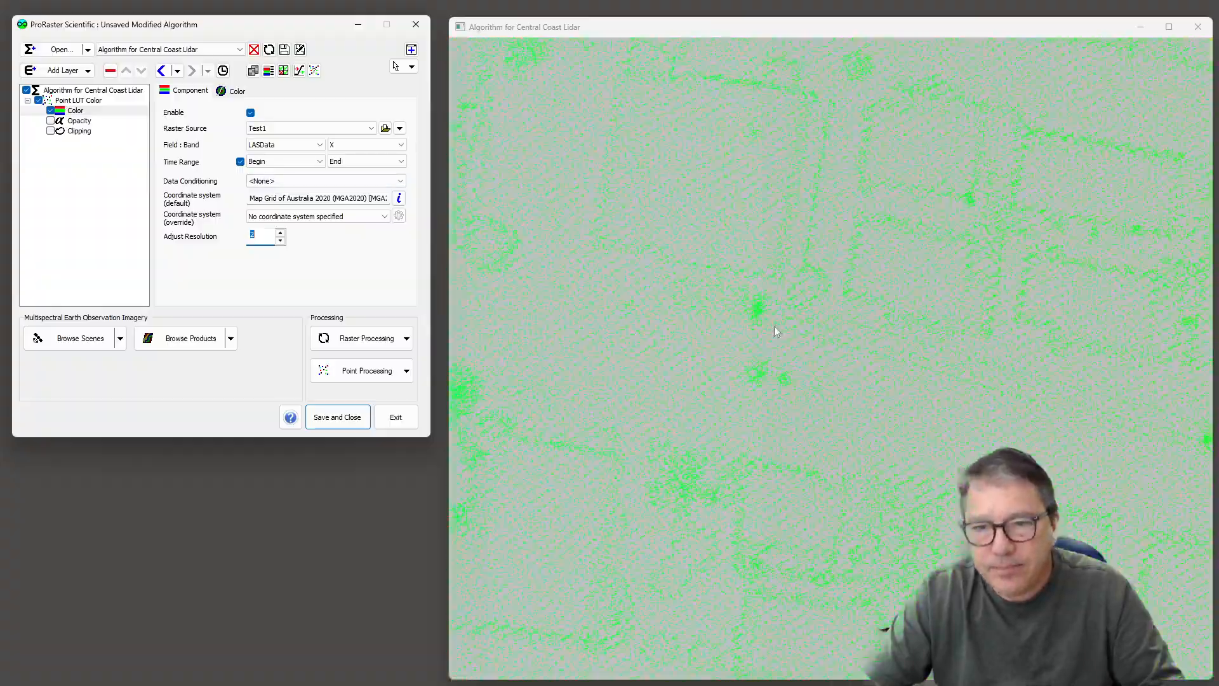
right_click(780, 329)
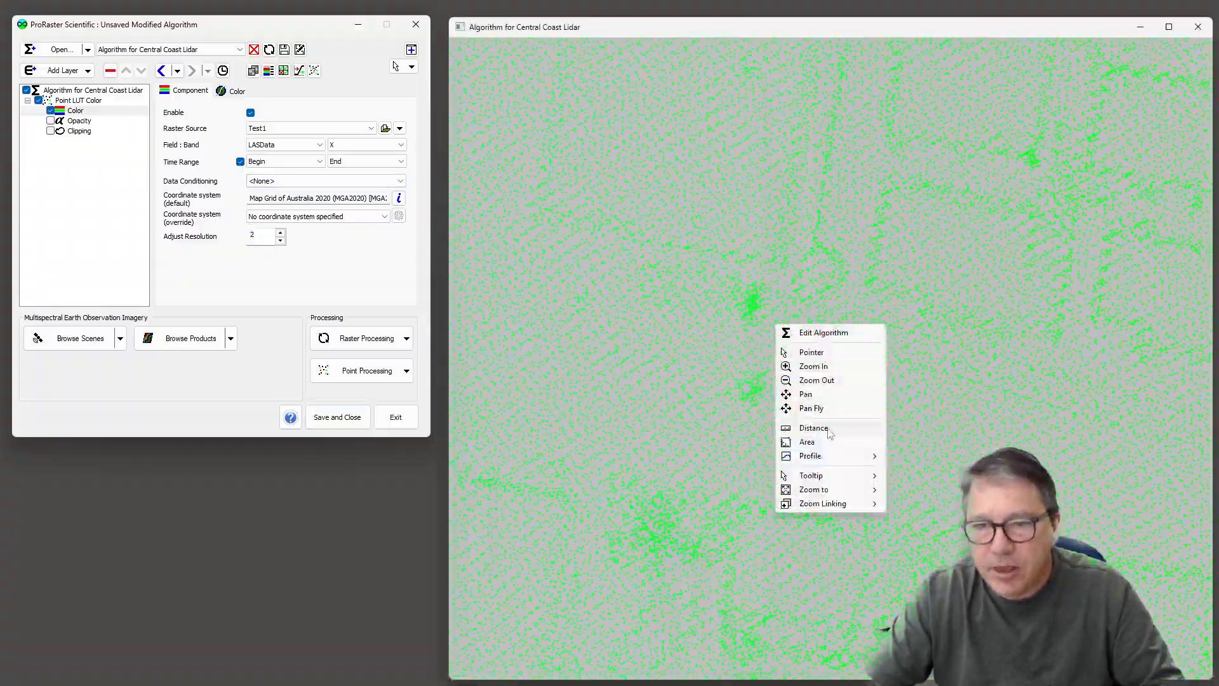
mouse_move(824, 476)
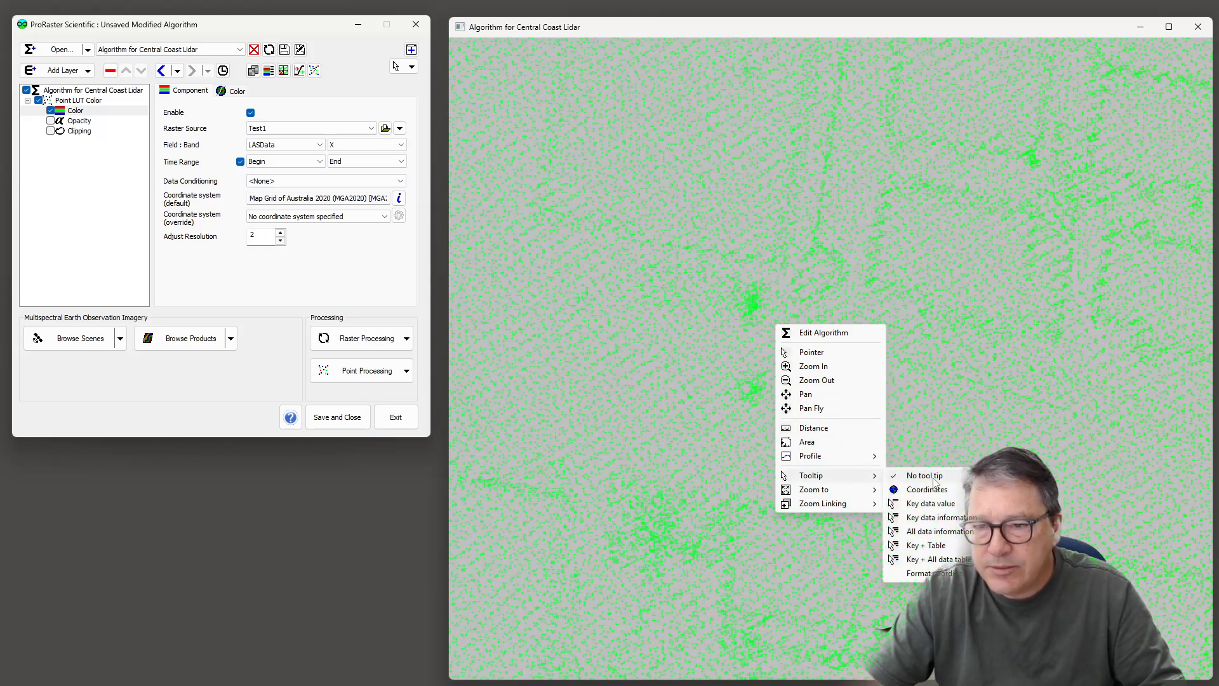
left_click(931, 504)
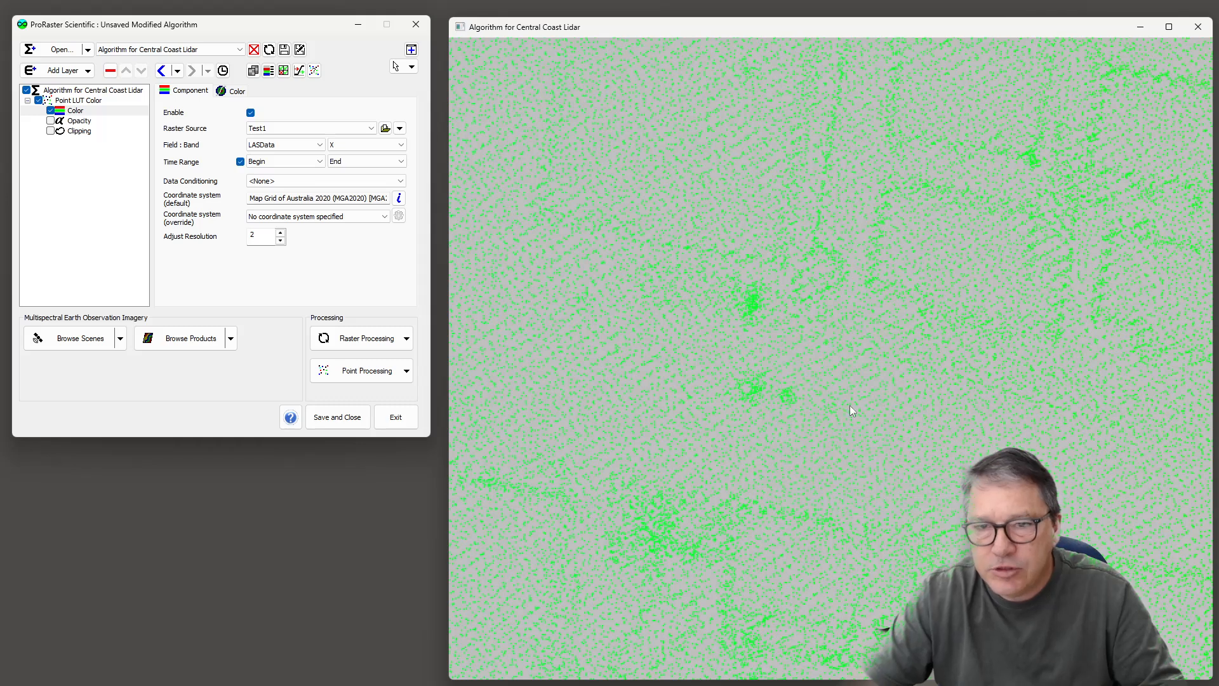
mouse_move(818, 348)
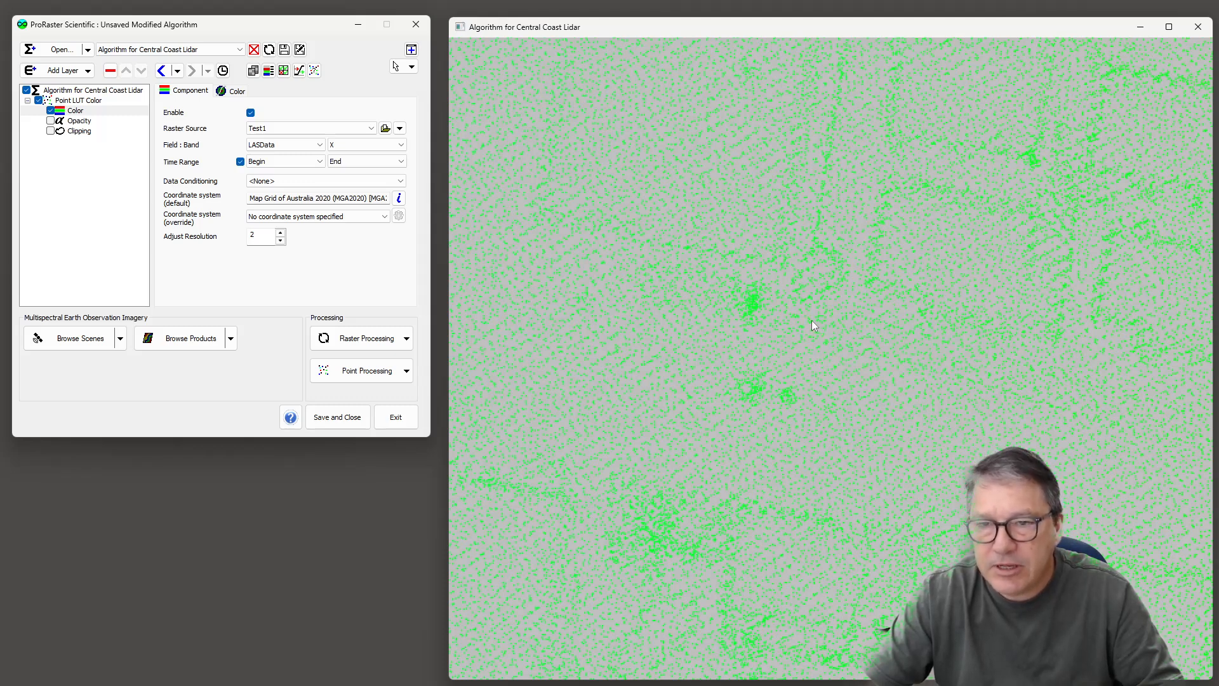
mouse_move(753, 301)
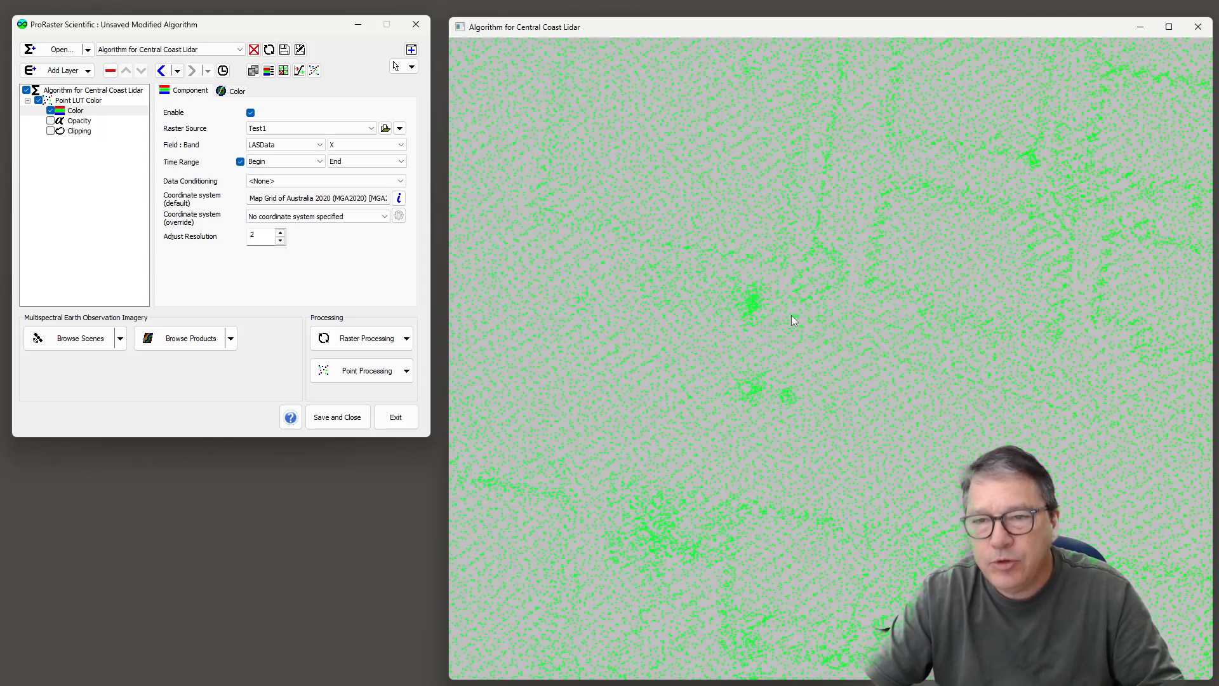
Switch the map tooltip to the key value plus the table of all data
right_click(792, 315)
mouse_move(851, 468)
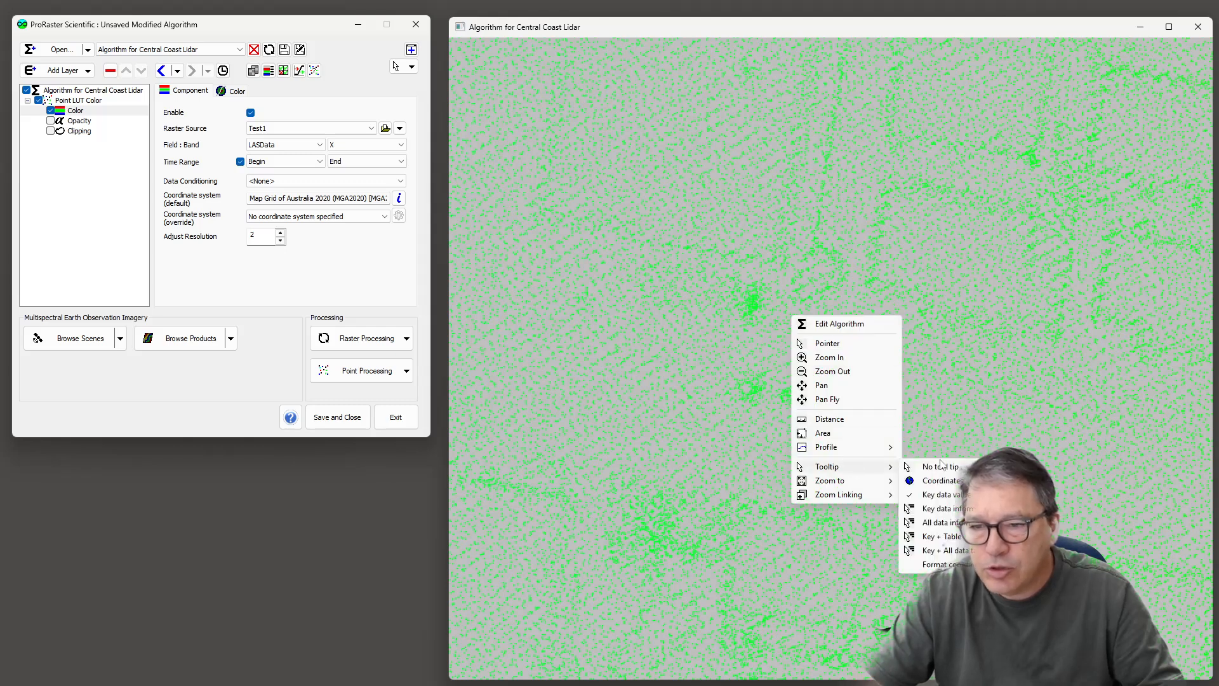
left_click(951, 551)
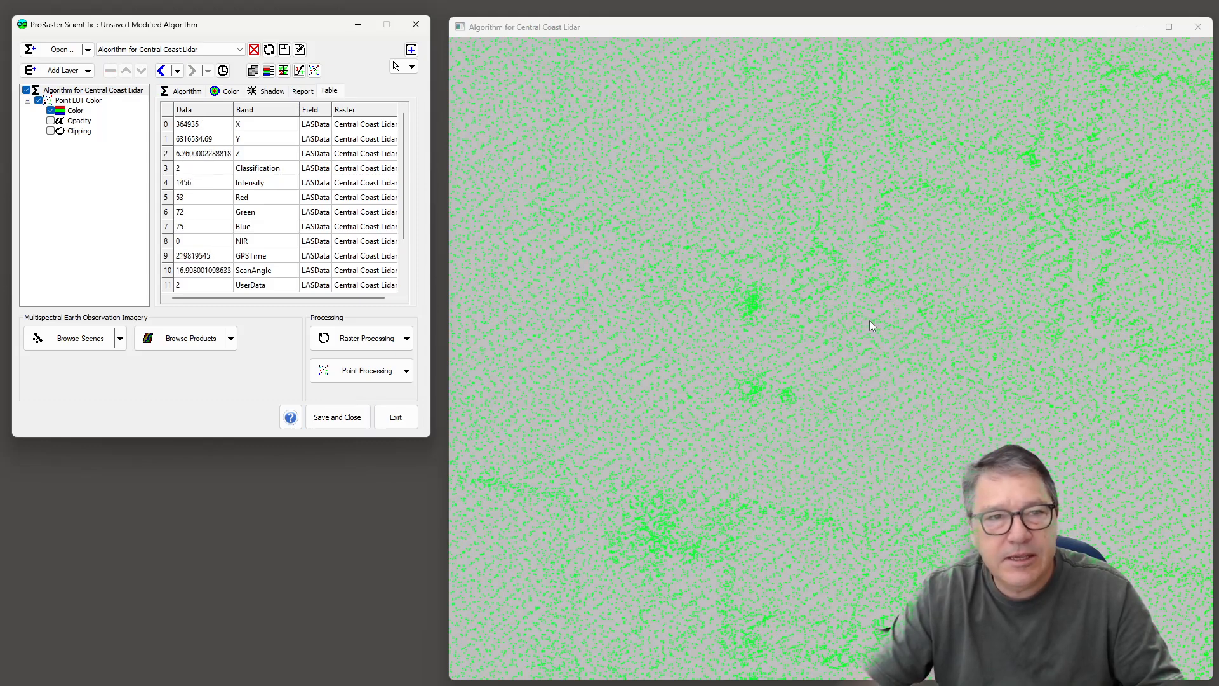
Probe points in the map and review all their band values in the data table, from X through FlagInfo
mouse_move(755, 309)
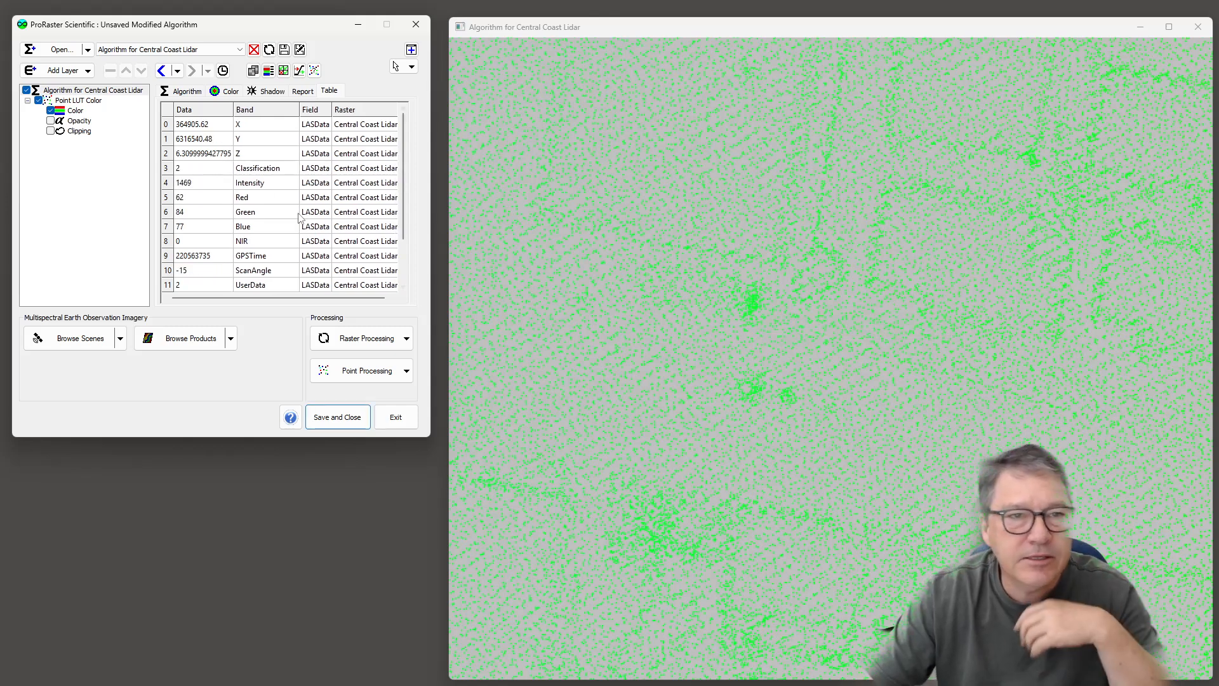
scroll(406, 210, "down", 2)
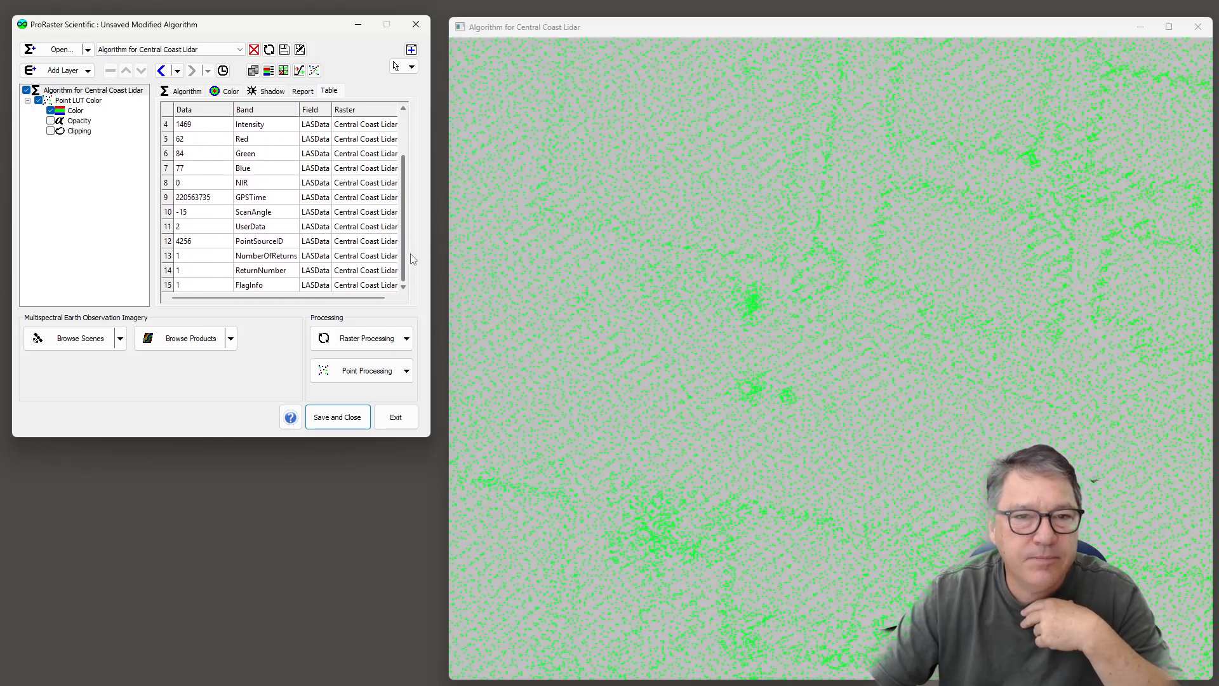
scroll(408, 190, "up", 2)
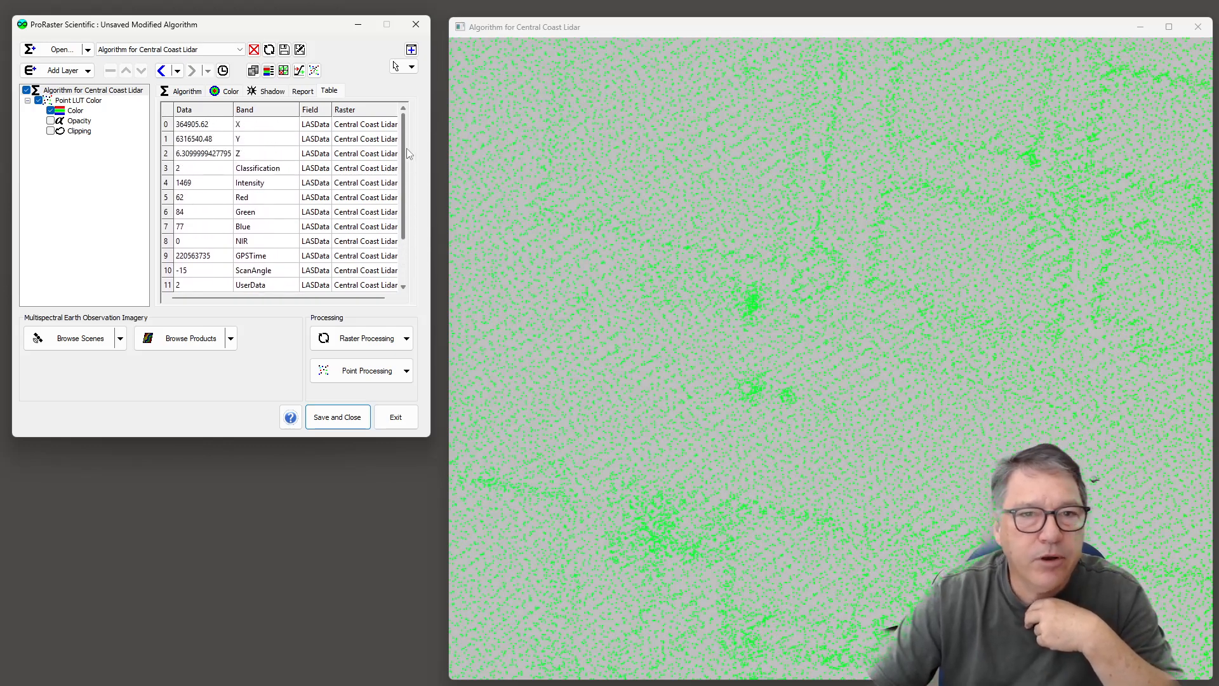
scroll(256, 194, "down", 2)
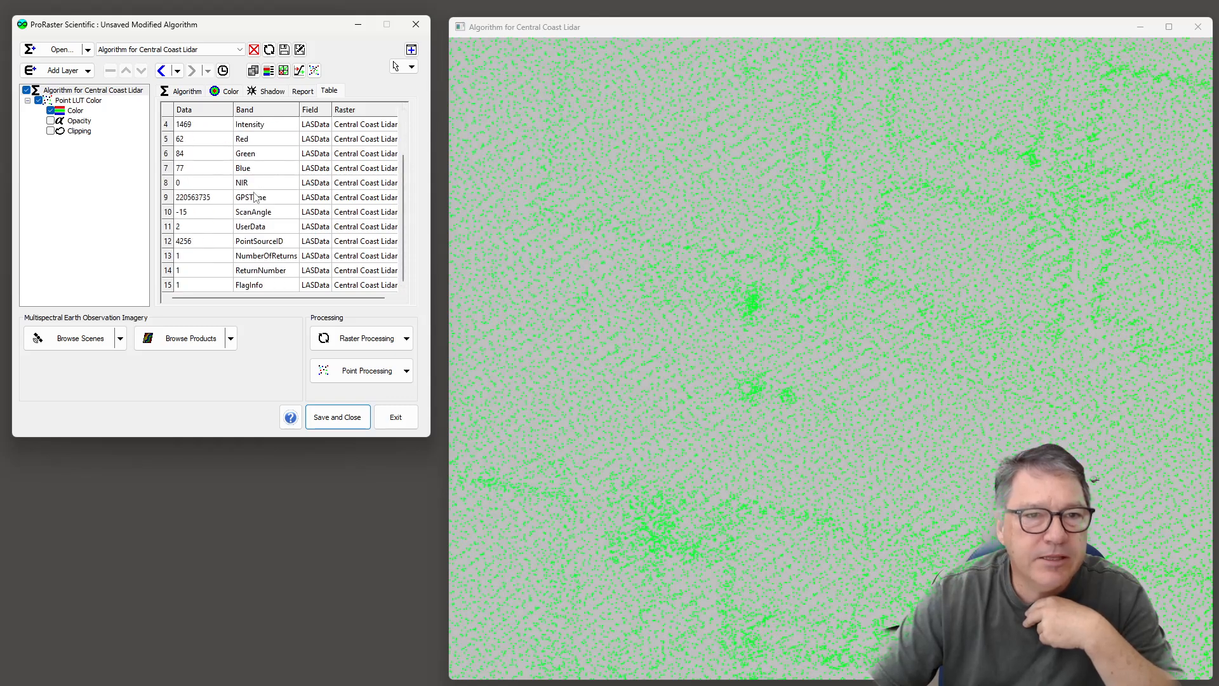
scroll(279, 238, "up", 2)
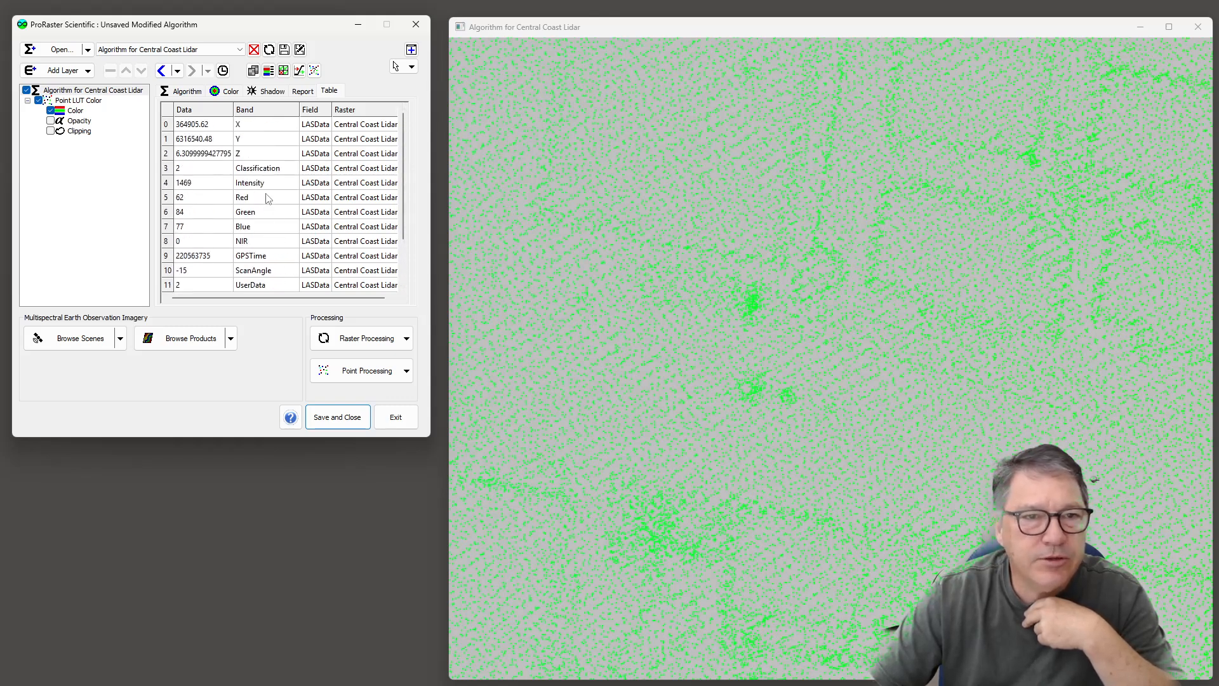
scroll(273, 182, "down", 1)
scroll(207, 217, "up", 1)
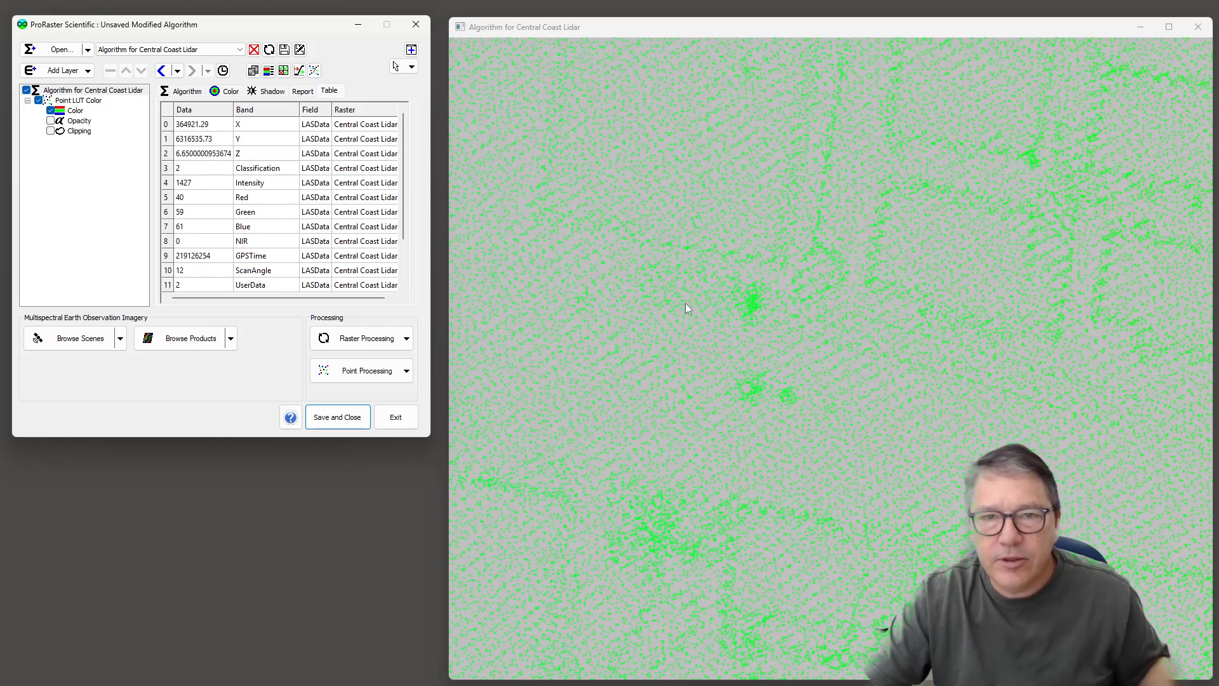
mouse_move(691, 288)
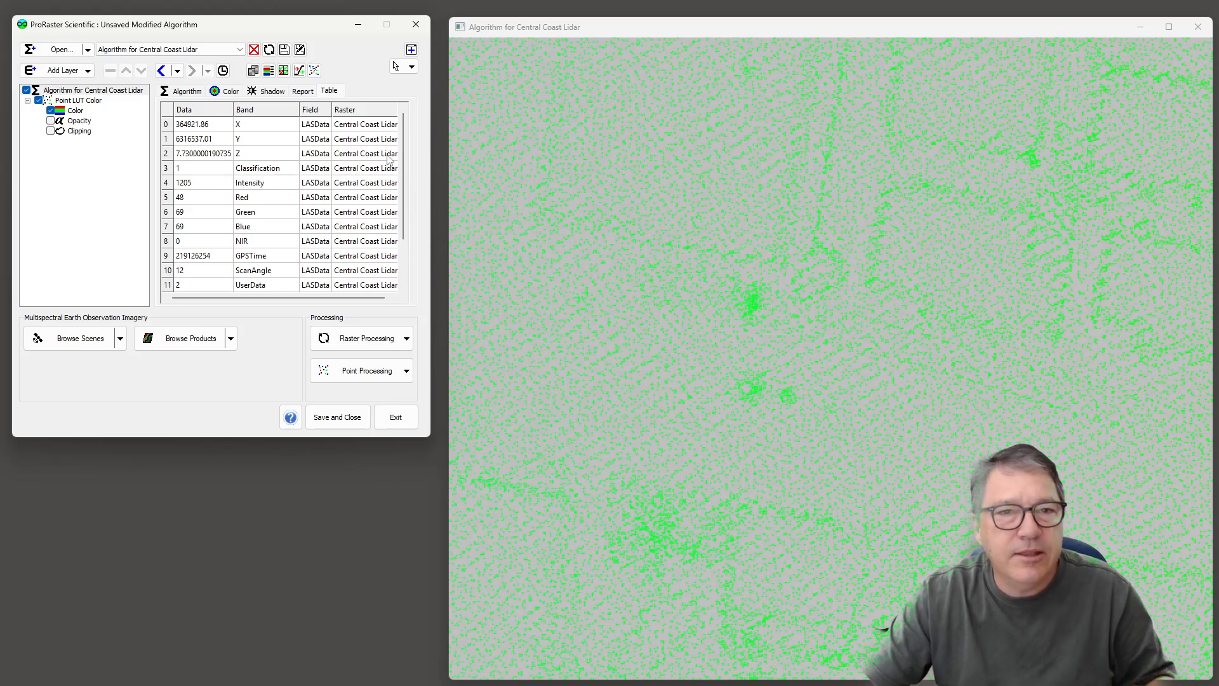
Turn off the map tooltip and frame the full extent of the point cloud
scroll(394, 153, "down", 1)
scroll(406, 137, "up", 1)
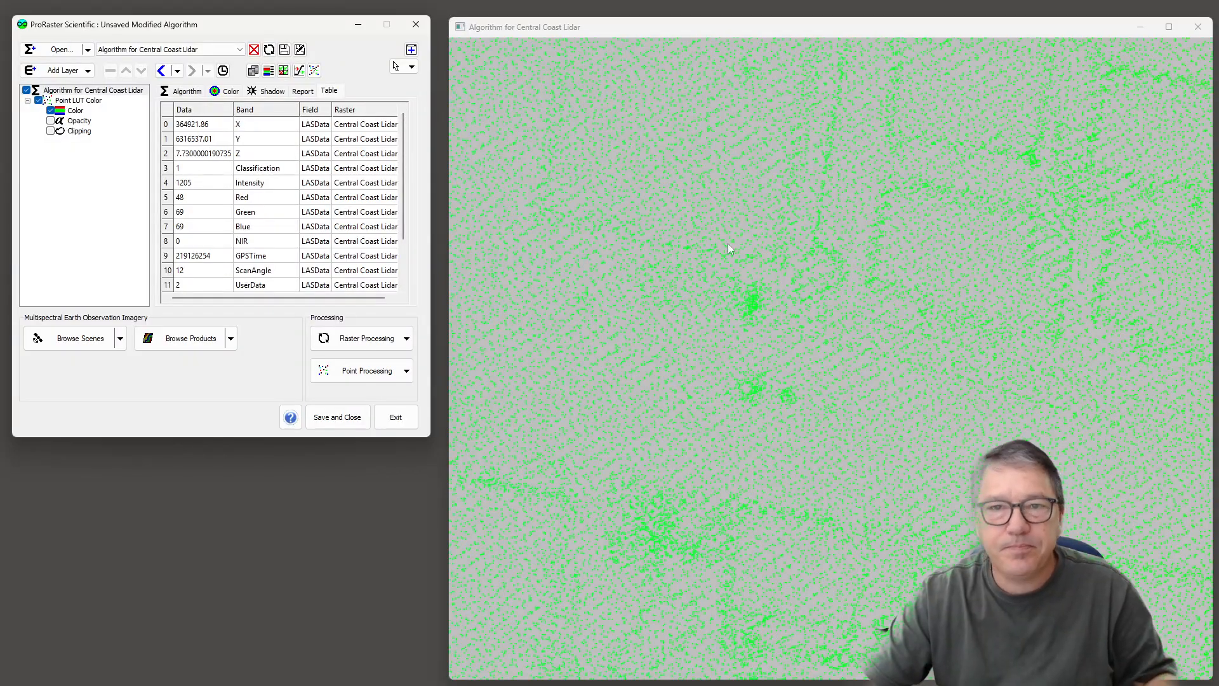
scroll(822, 346, "down", 5)
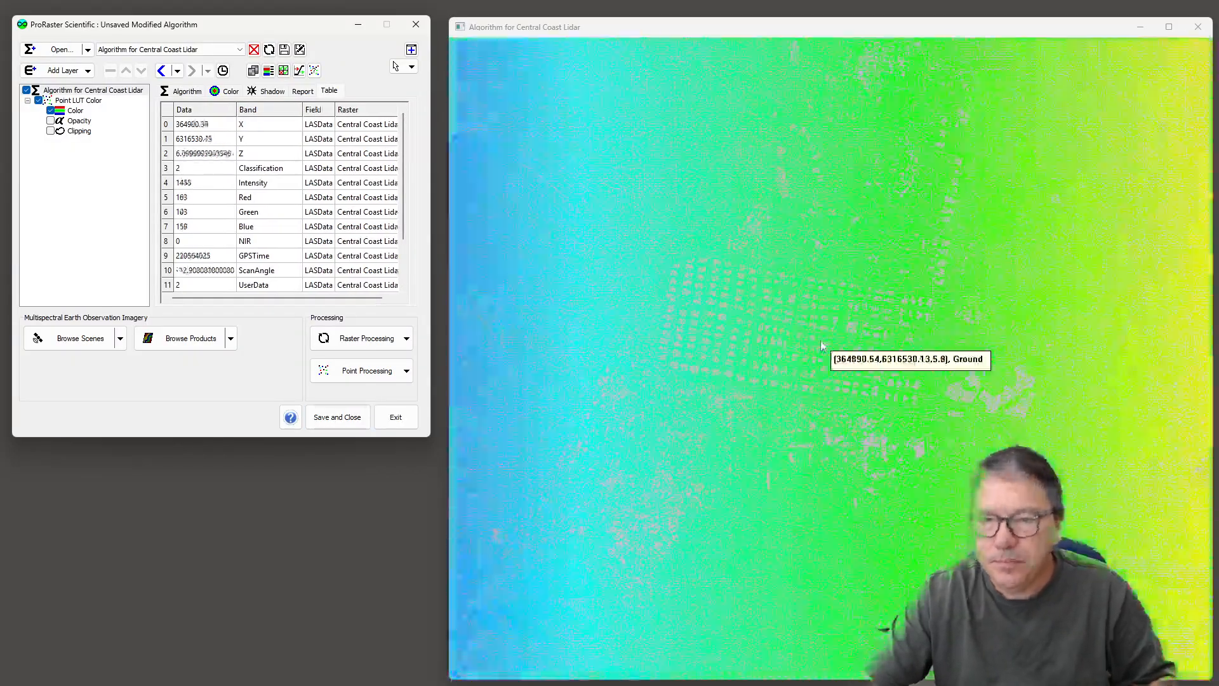
right_click(822, 346)
mouse_move(875, 494)
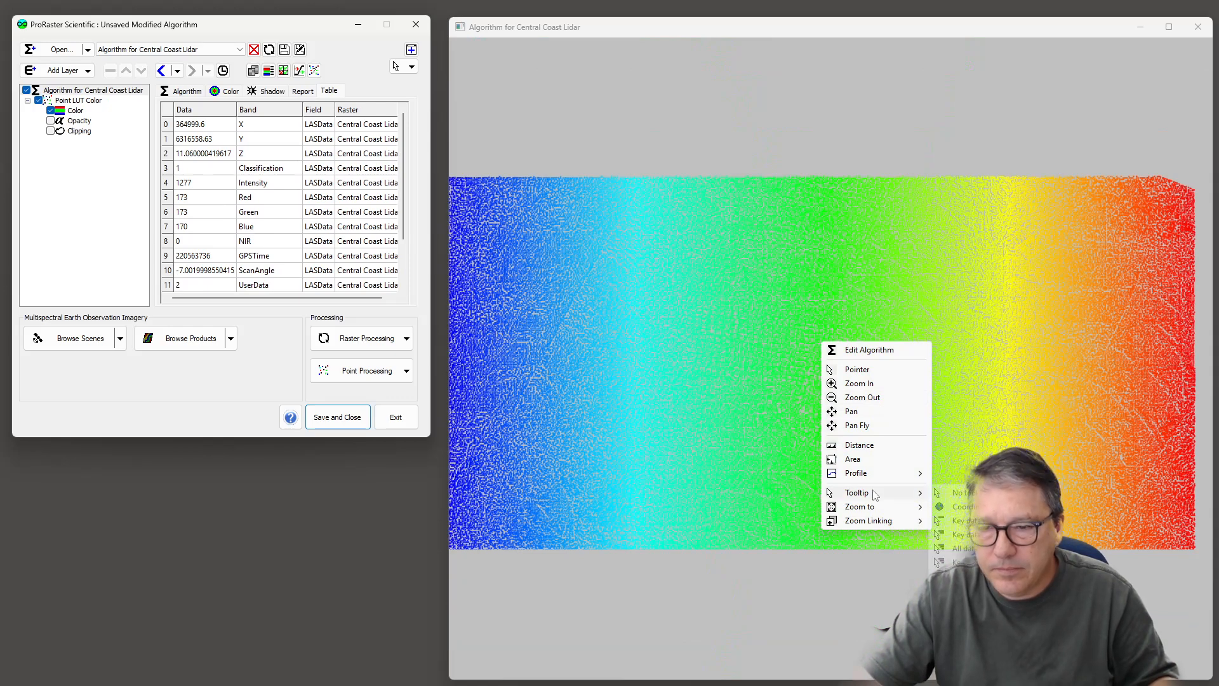
left_click(962, 494)
left_click_drag(801, 327, 810, 311)
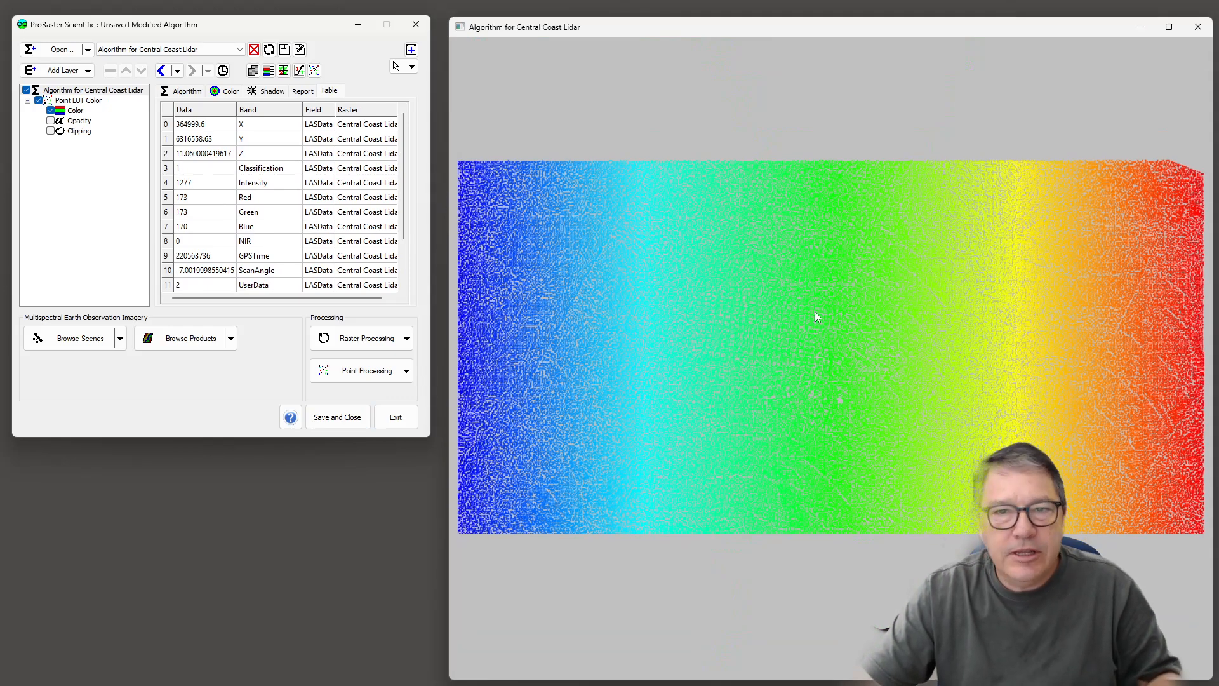
Change the band of the Point LUT Color layer's Color component to Classification, passing through Z
left_click(75, 111)
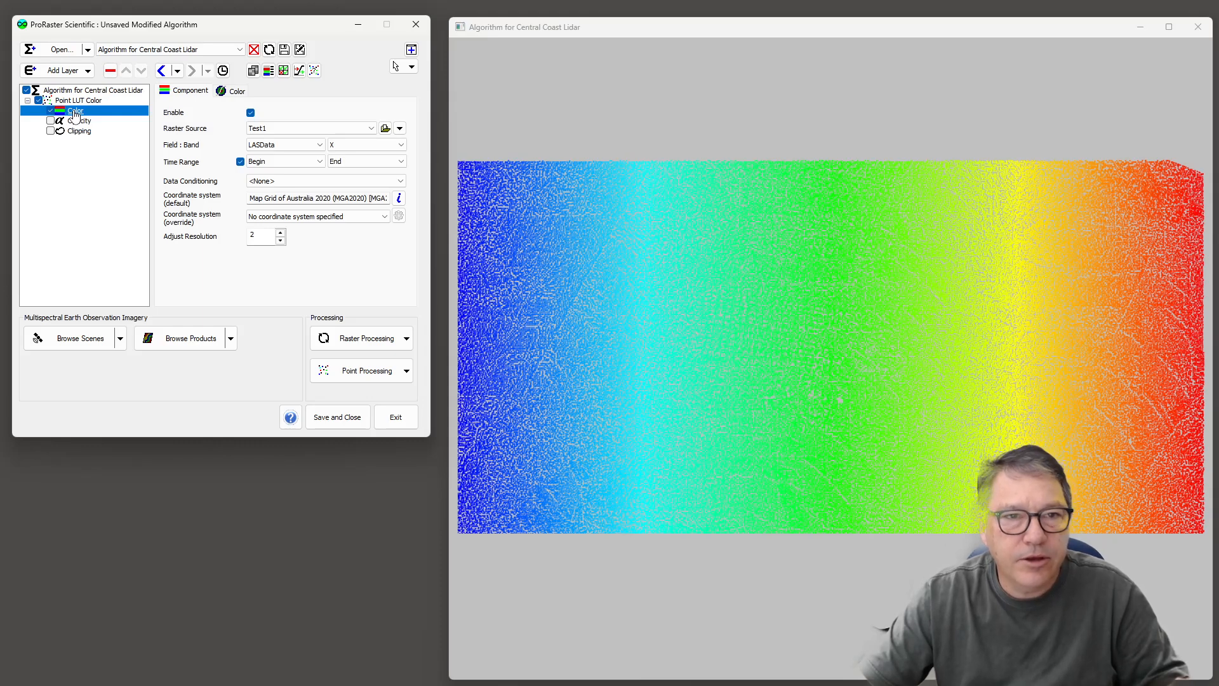
left_click(374, 146)
left_click(375, 148)
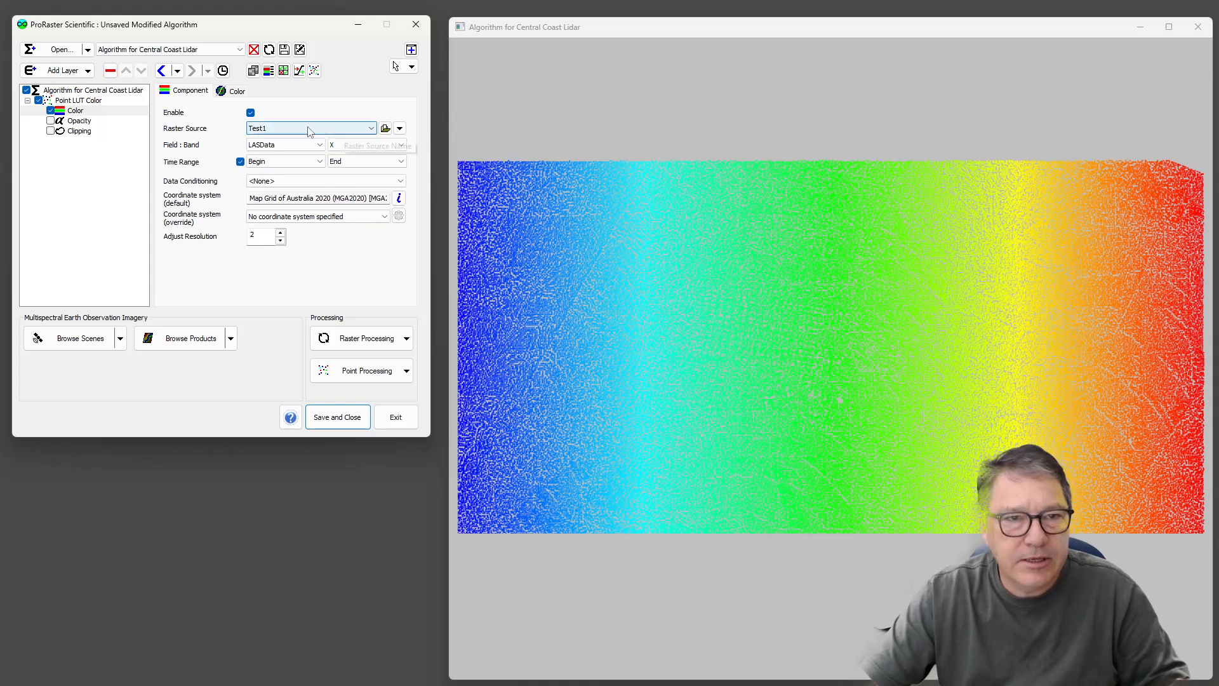
left_click(372, 150)
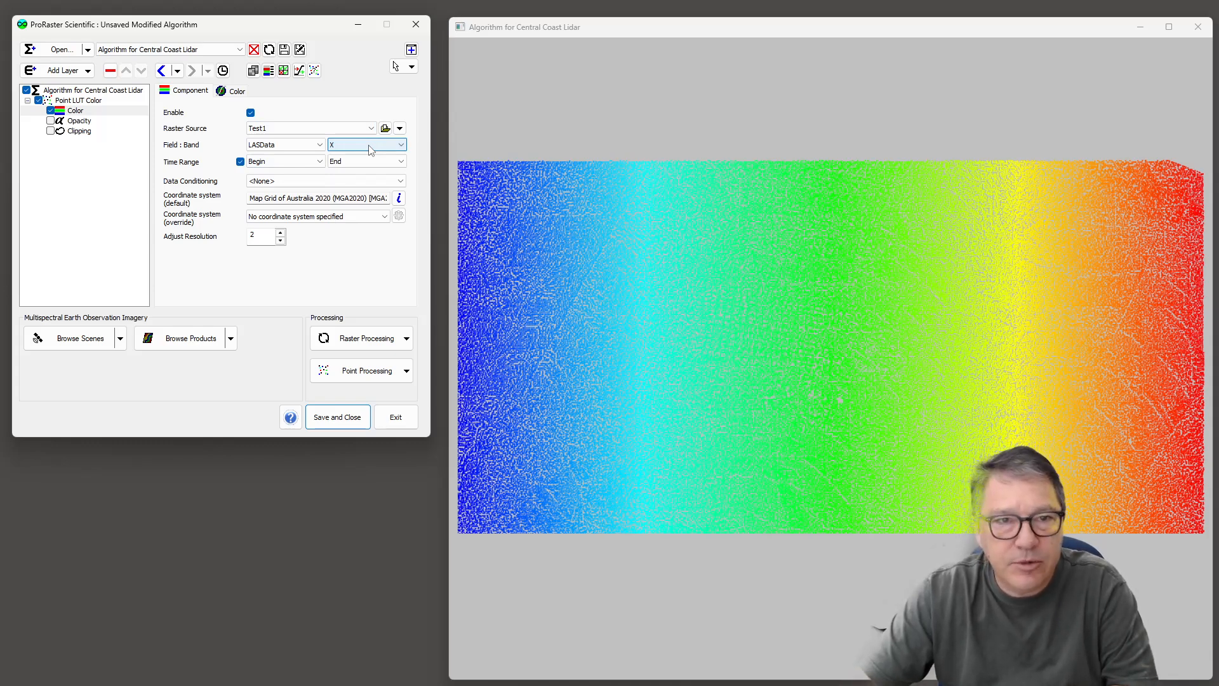
scroll(372, 149, "down", 2)
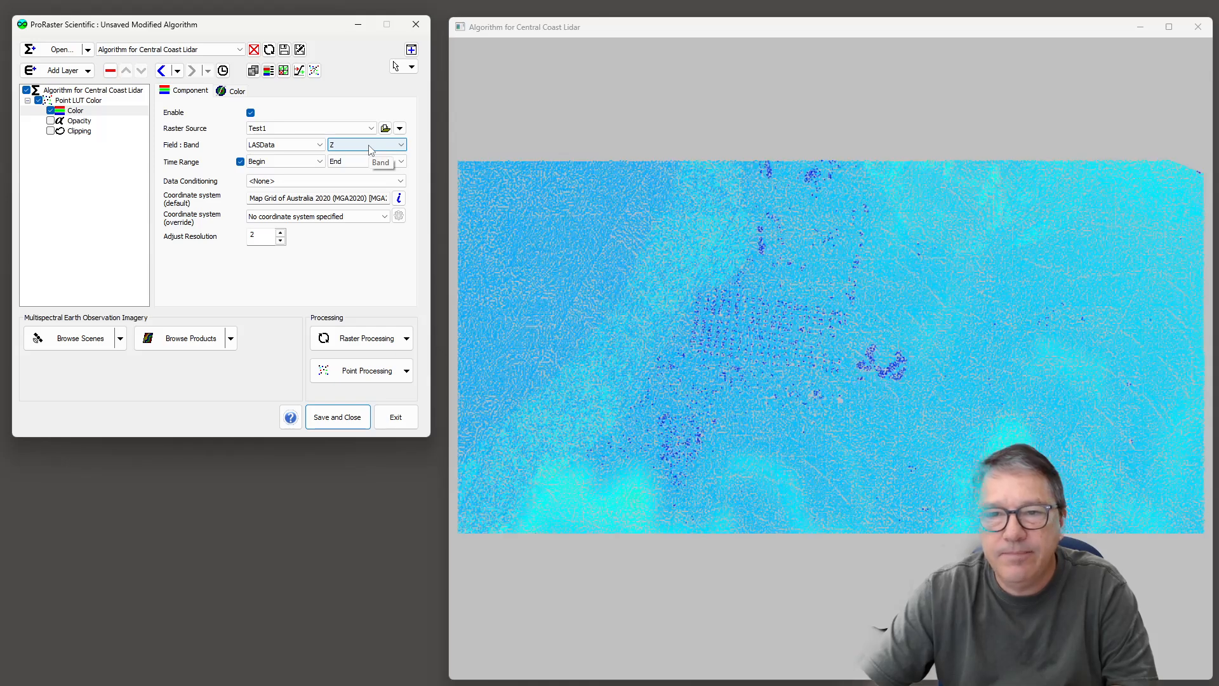
scroll(372, 150, "down", 1)
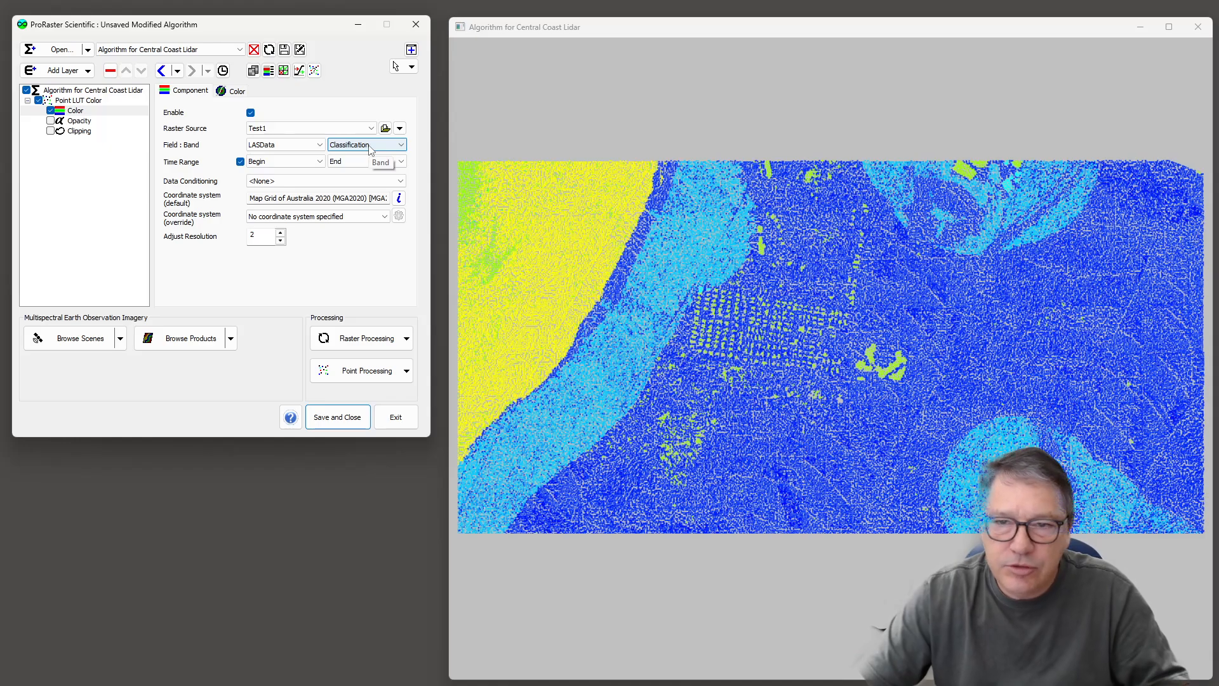
Apply the LiDAR_Classification color table to the Color component and inspect the classified points across the buildings and vegetation
left_click(237, 91)
left_click(323, 176)
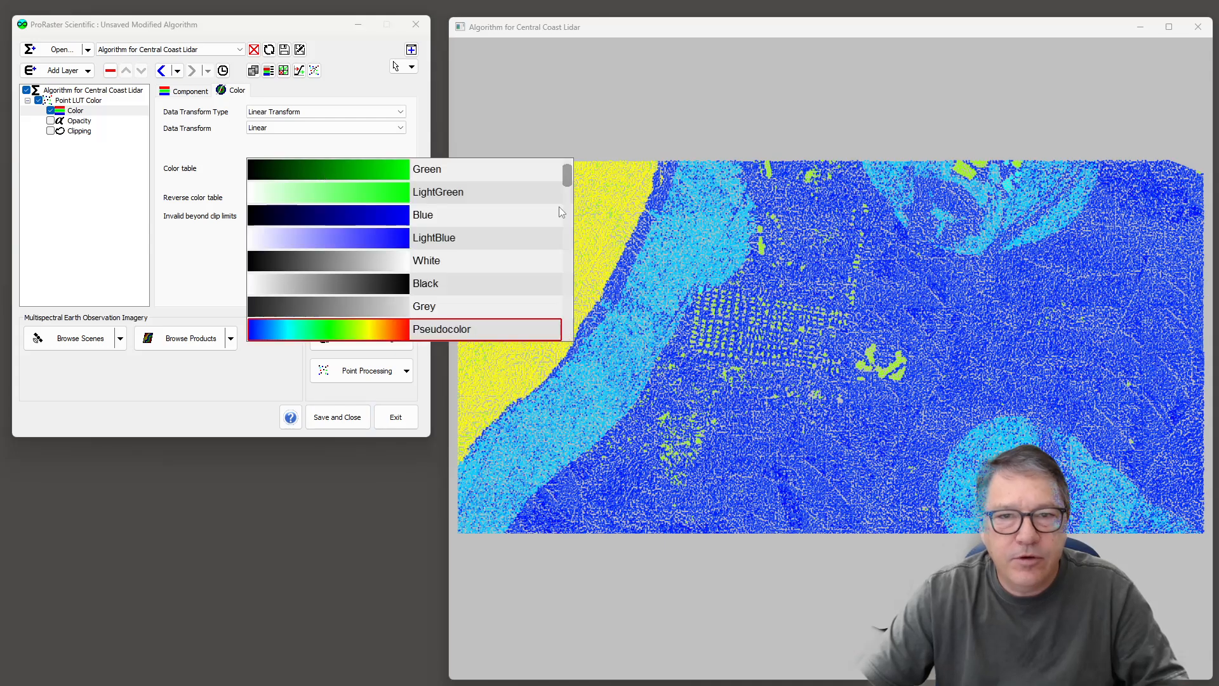
left_click_drag(565, 172, 566, 201)
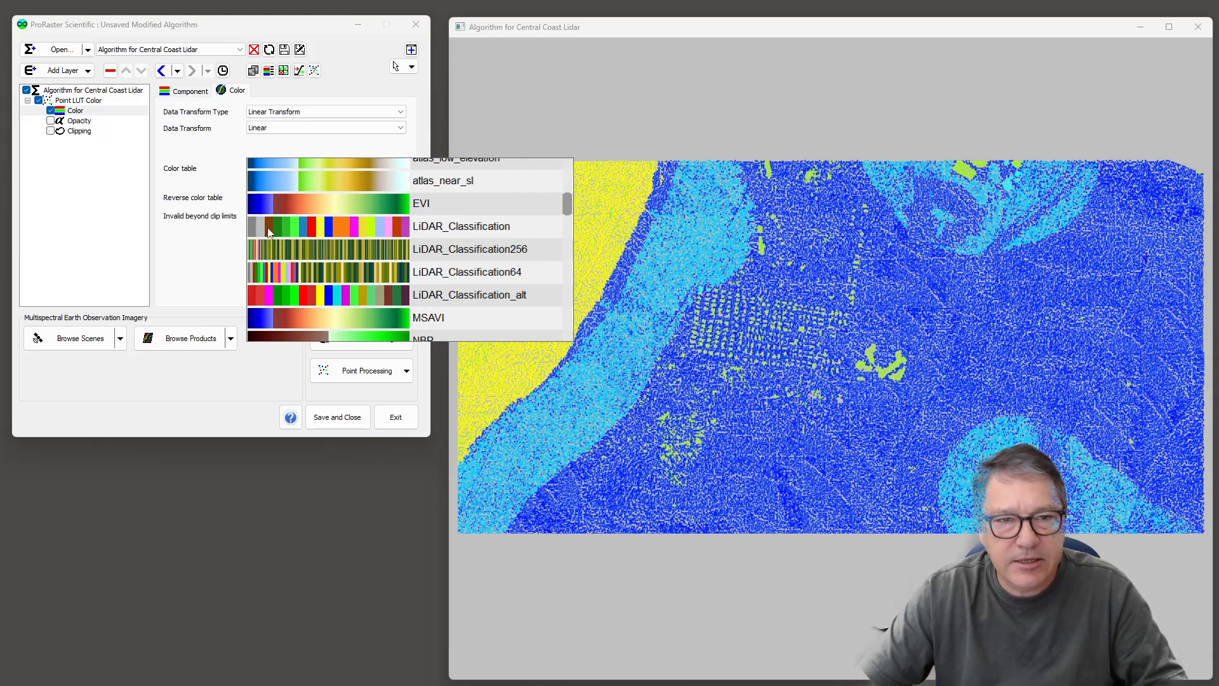
left_click(329, 230)
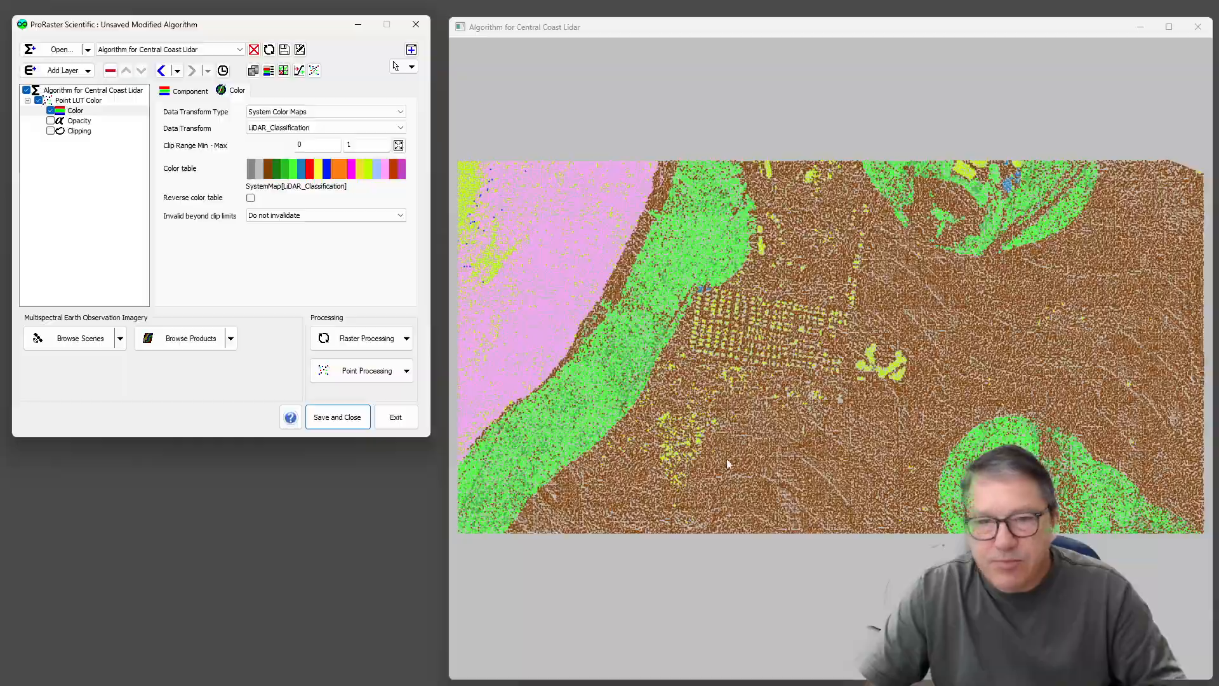
scroll(803, 446, "up", 10)
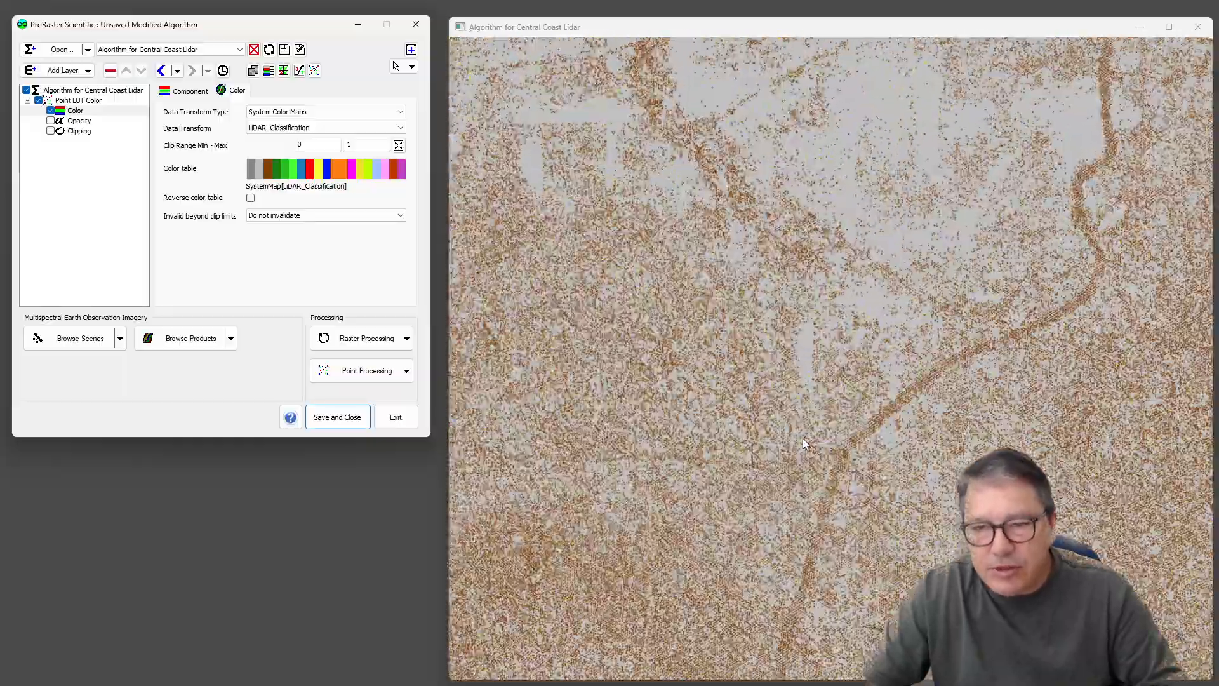
scroll(803, 443, "down", 10)
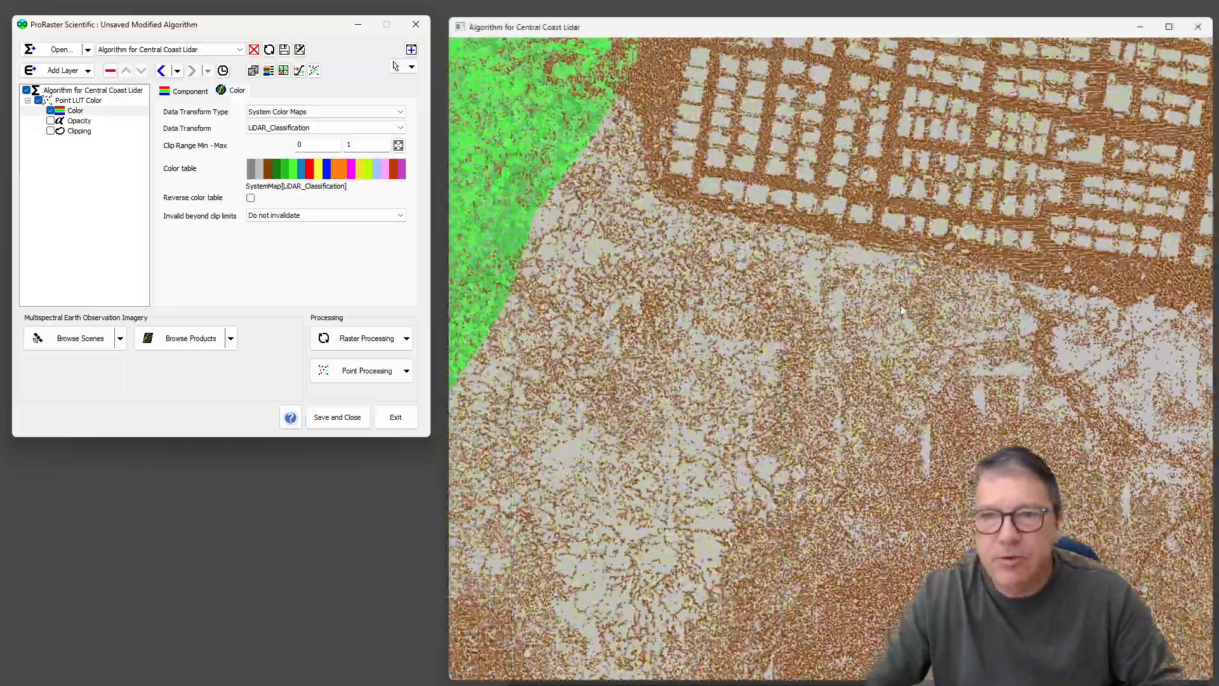
scroll(622, 263, "down", 2)
scroll(792, 367, "up", 6)
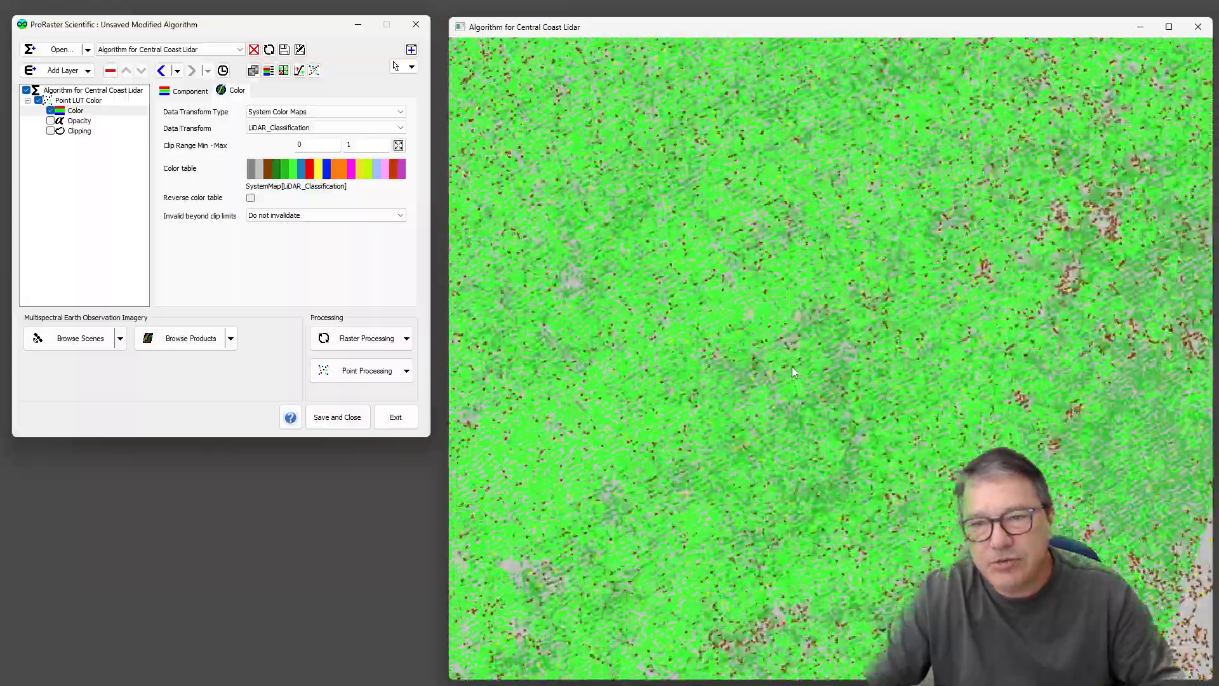
scroll(791, 367, "down", 6)
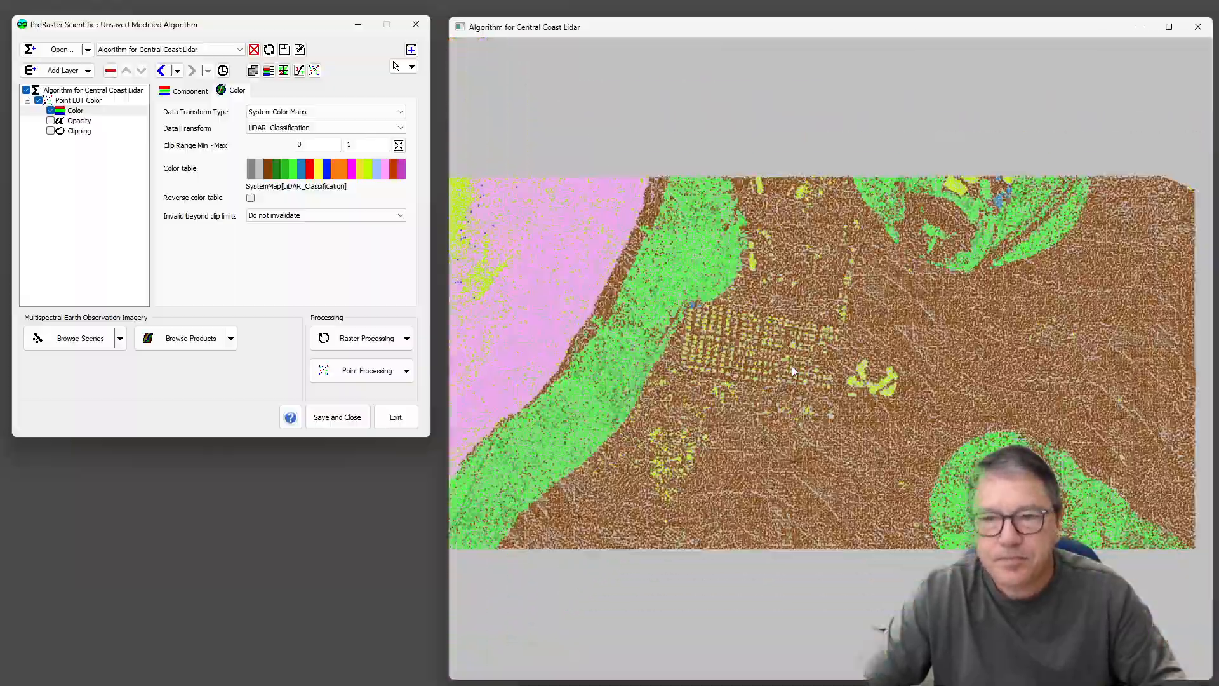
left_click_drag(837, 407, 849, 383)
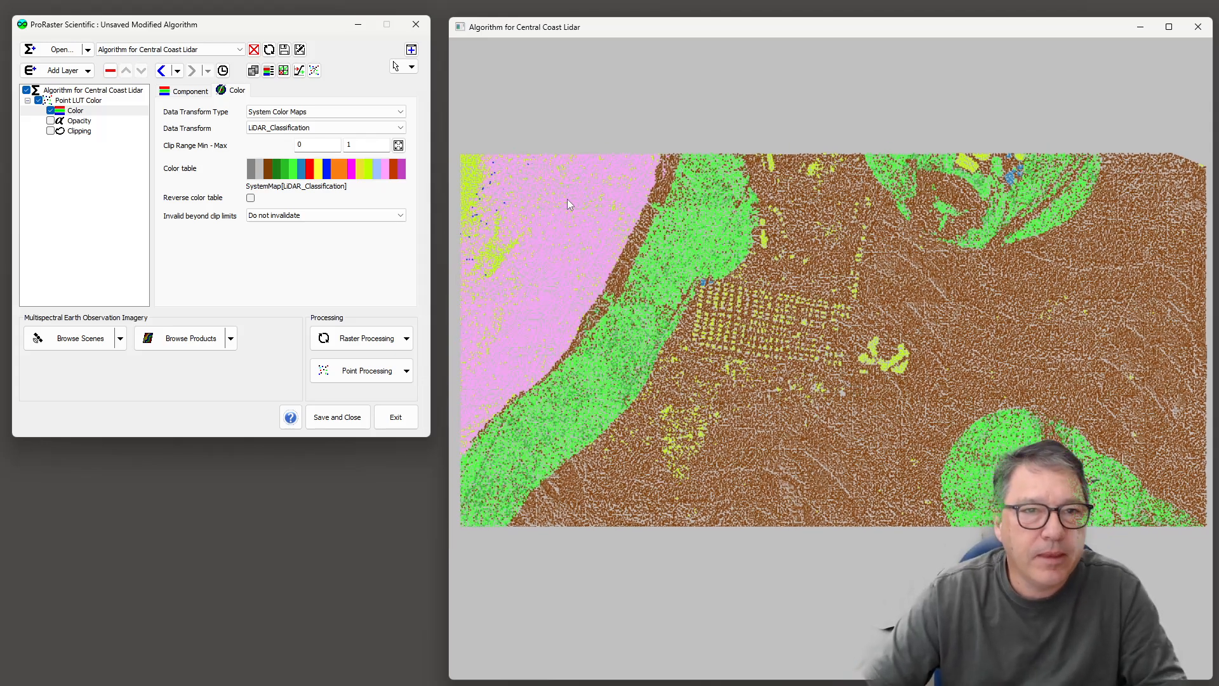
Try point sizes of 12 and 24 on the Point LUT Color layer, and return the size to 4
left_click(87, 103)
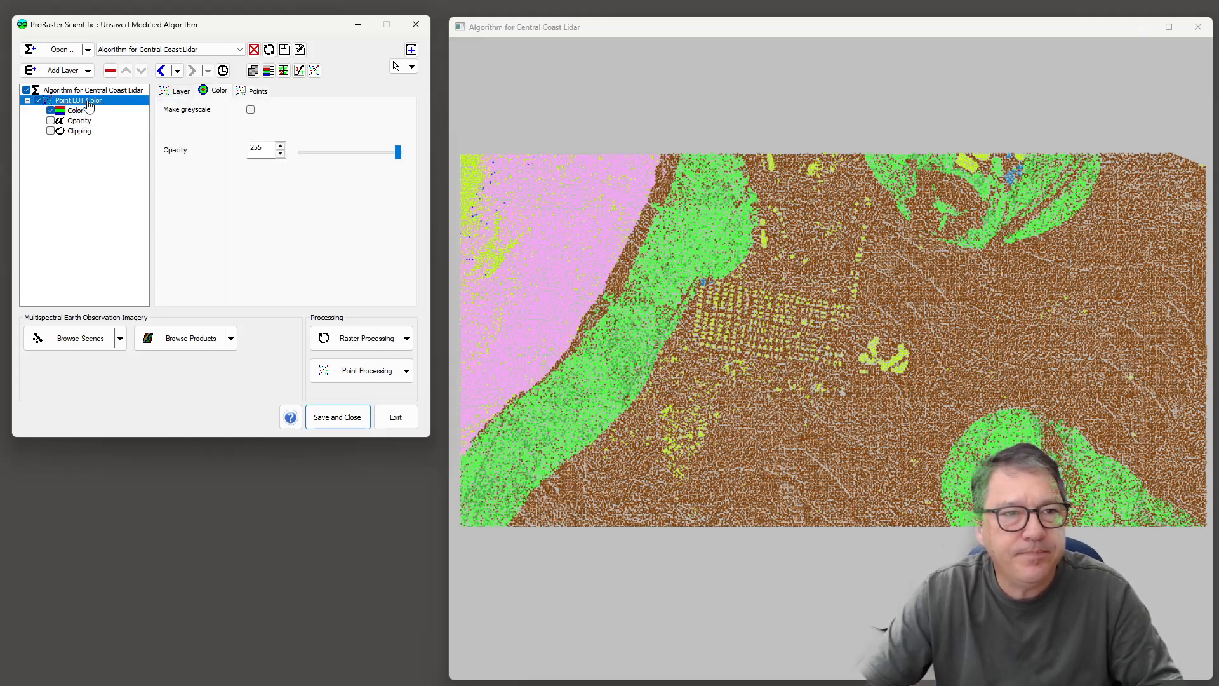
left_click(258, 91)
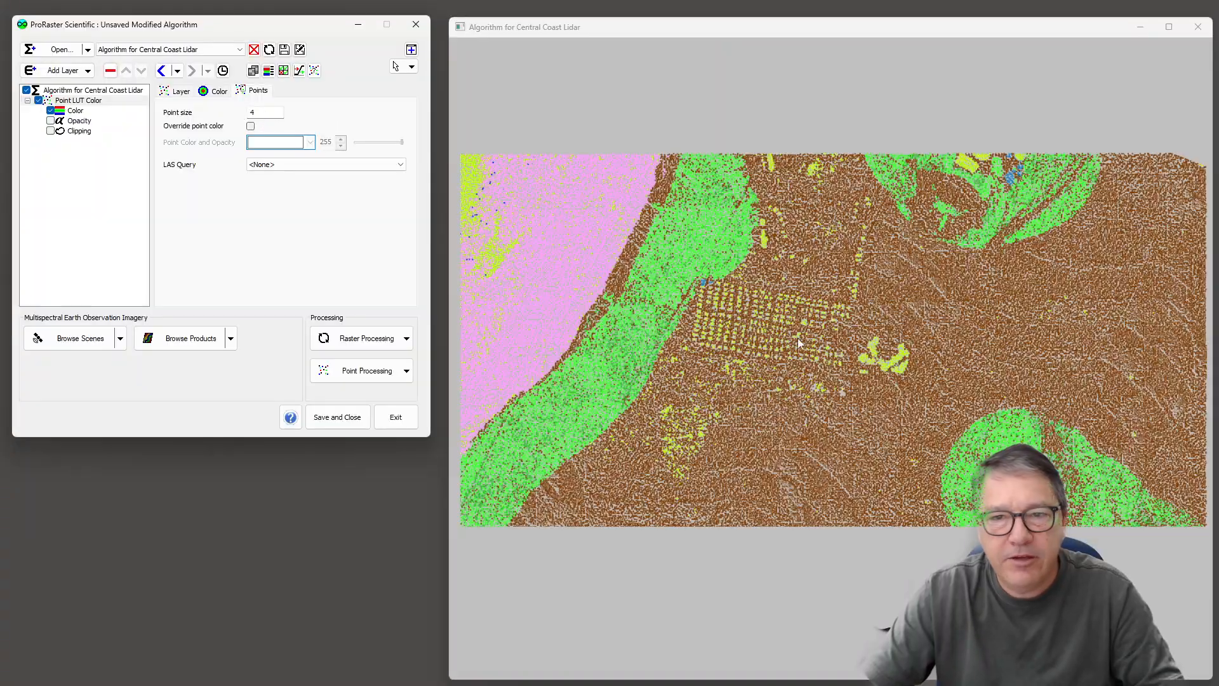
scroll(802, 346, "up", 6)
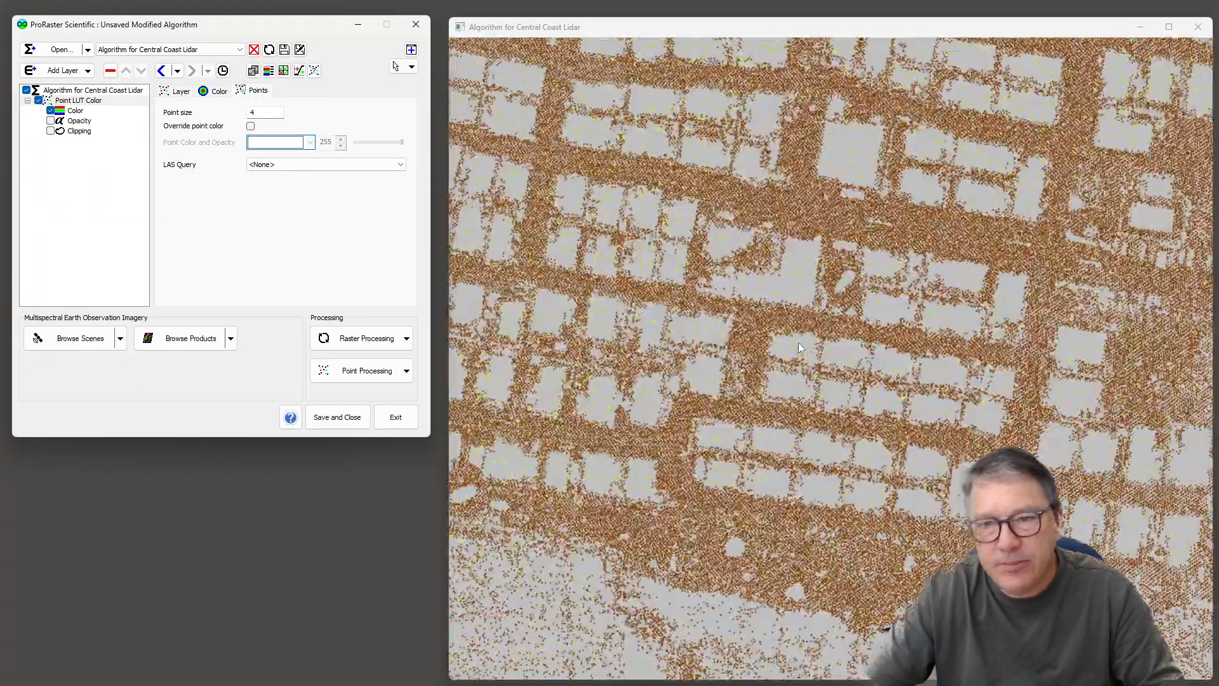
scroll(799, 343, "up", 6)
left_click_drag(777, 272, 862, 494)
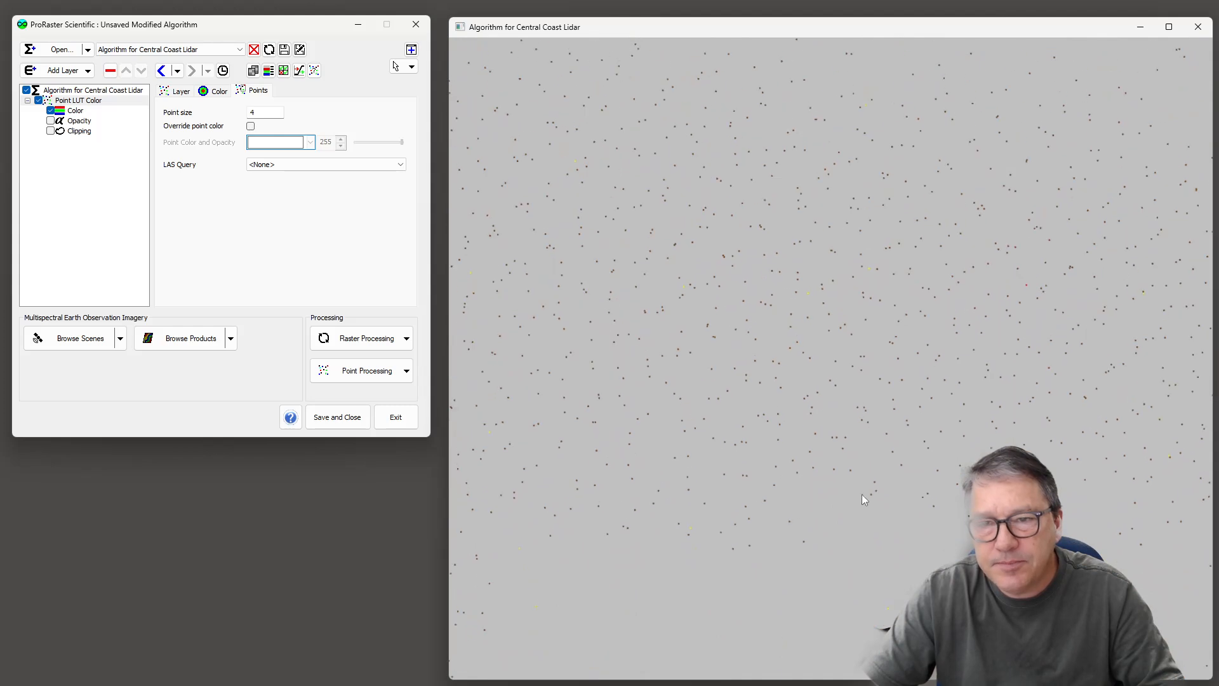
left_click(264, 114)
type("12")
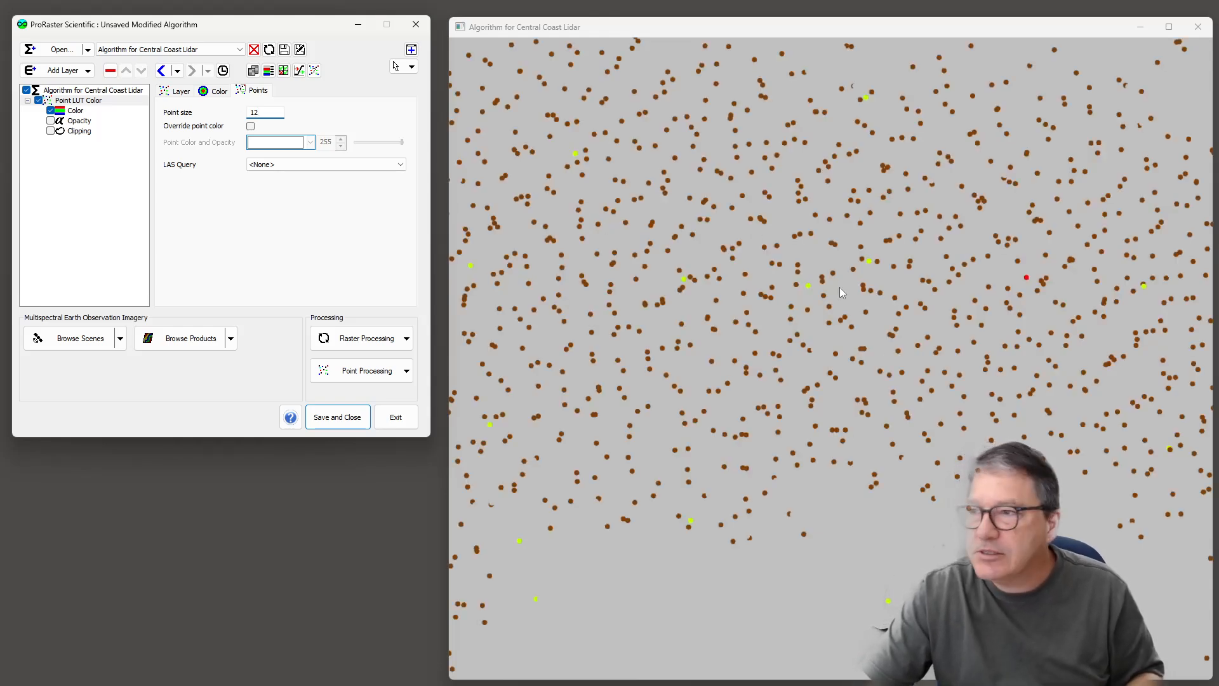
left_click(265, 112)
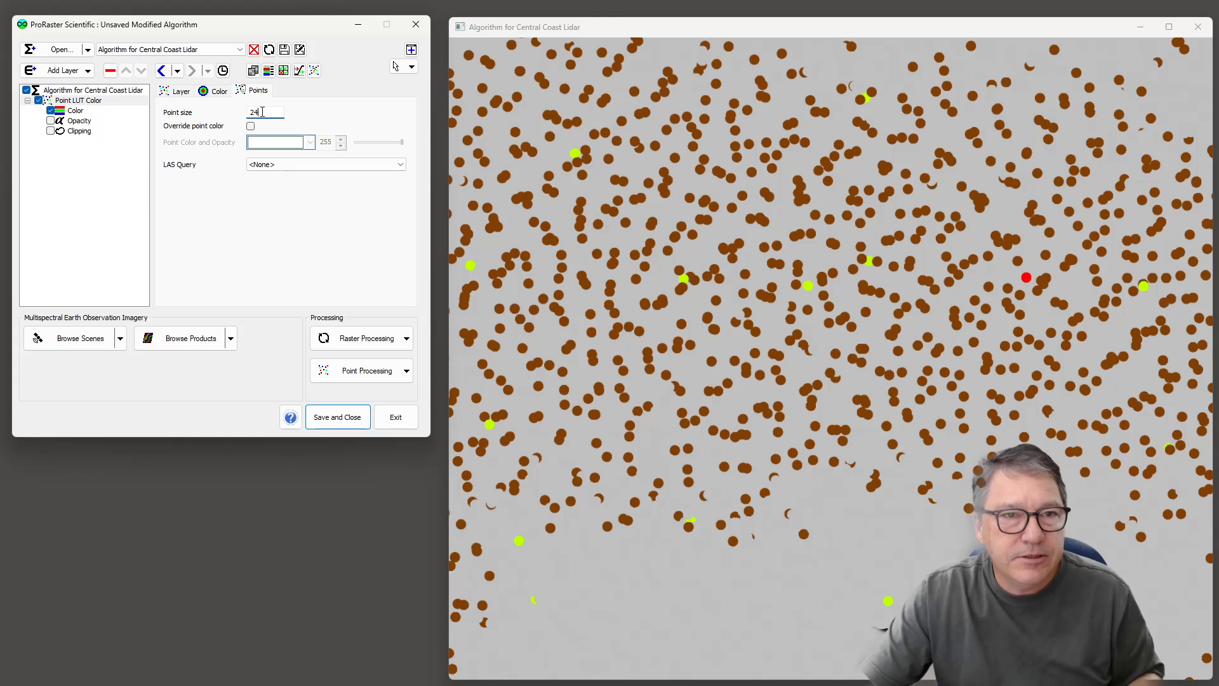
type("4")
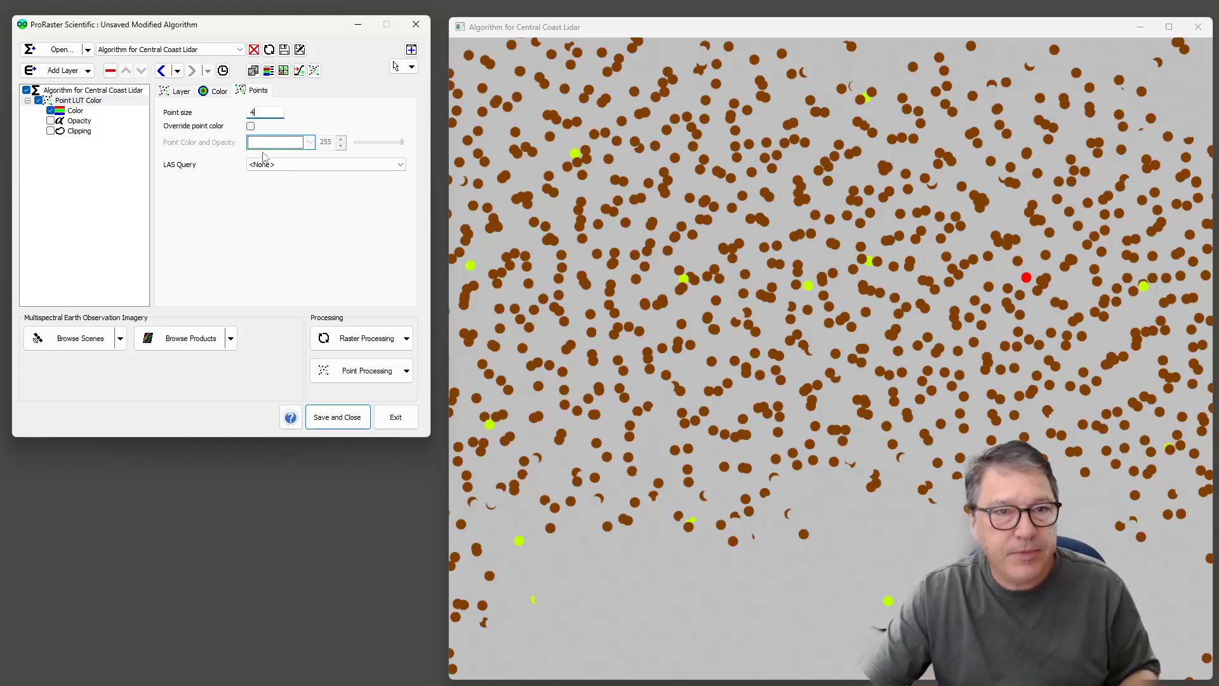
Override the layer's point color with black, try a point opacity of 249, and return it to 255
left_click(251, 126)
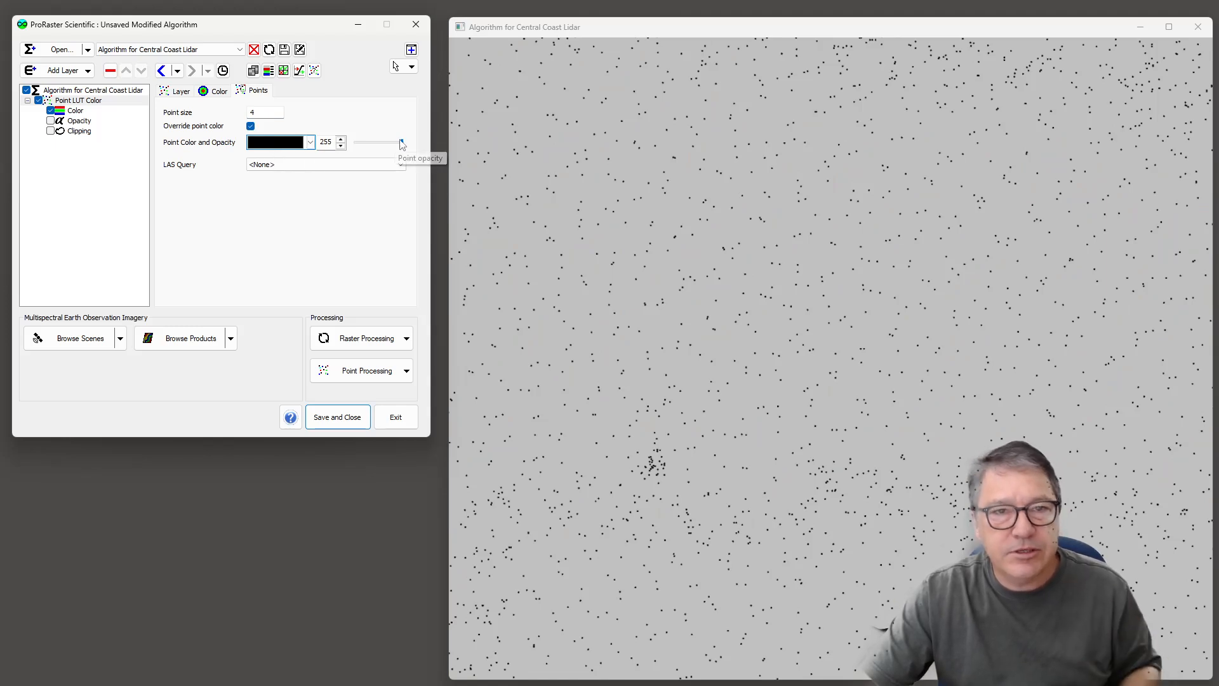
mouse_move(402, 142)
left_mouse_down()
mouse_move(362, 145)
mouse_move(414, 147)
left_mouse_up()
left_click(342, 145)
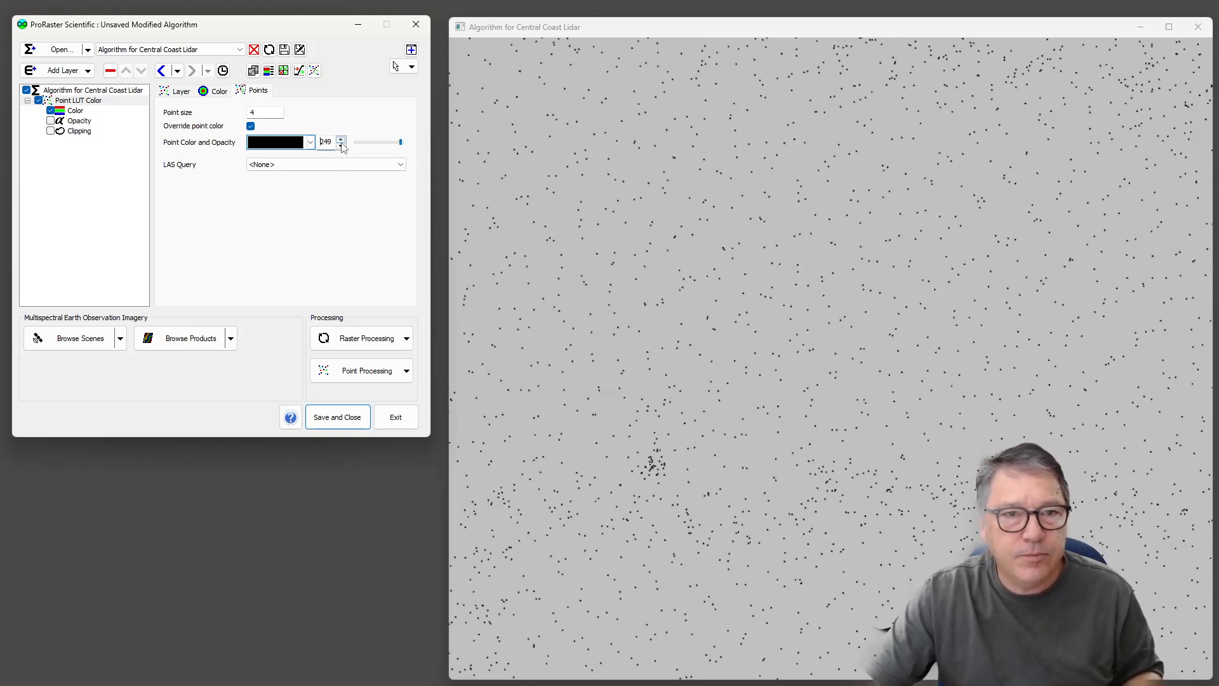
Filter the layer's points with the Ground LAS query and turn off the point color override
left_click(284, 167)
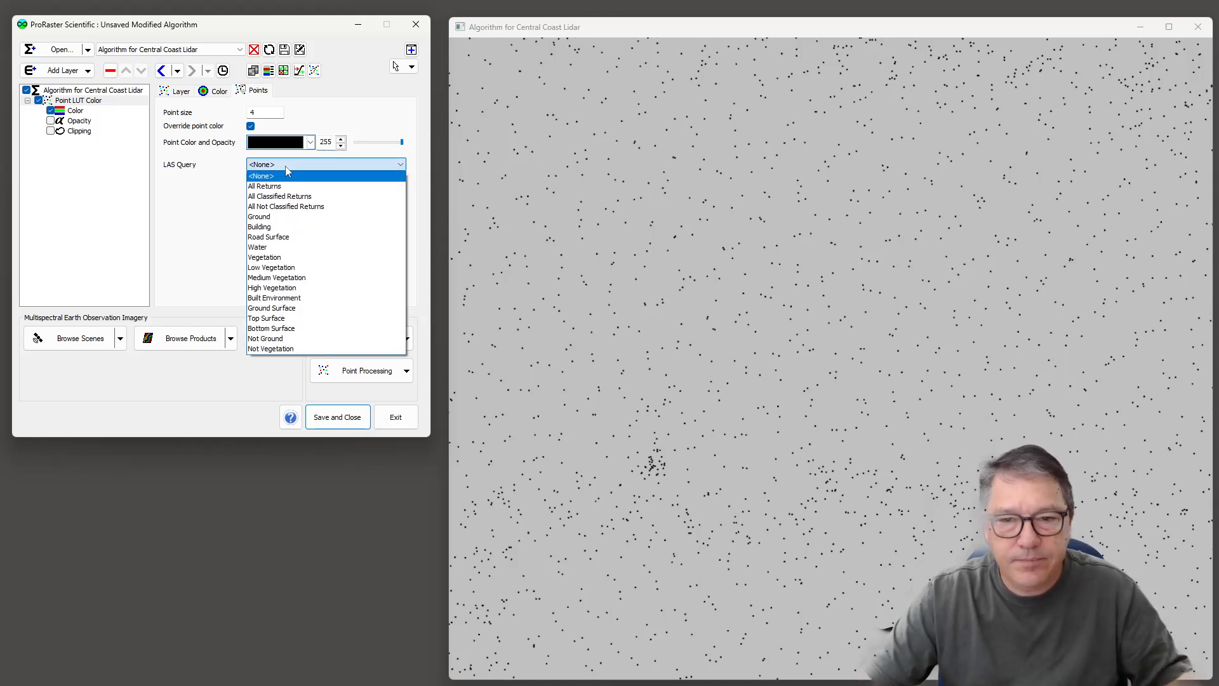
left_click(280, 219)
left_click(251, 126)
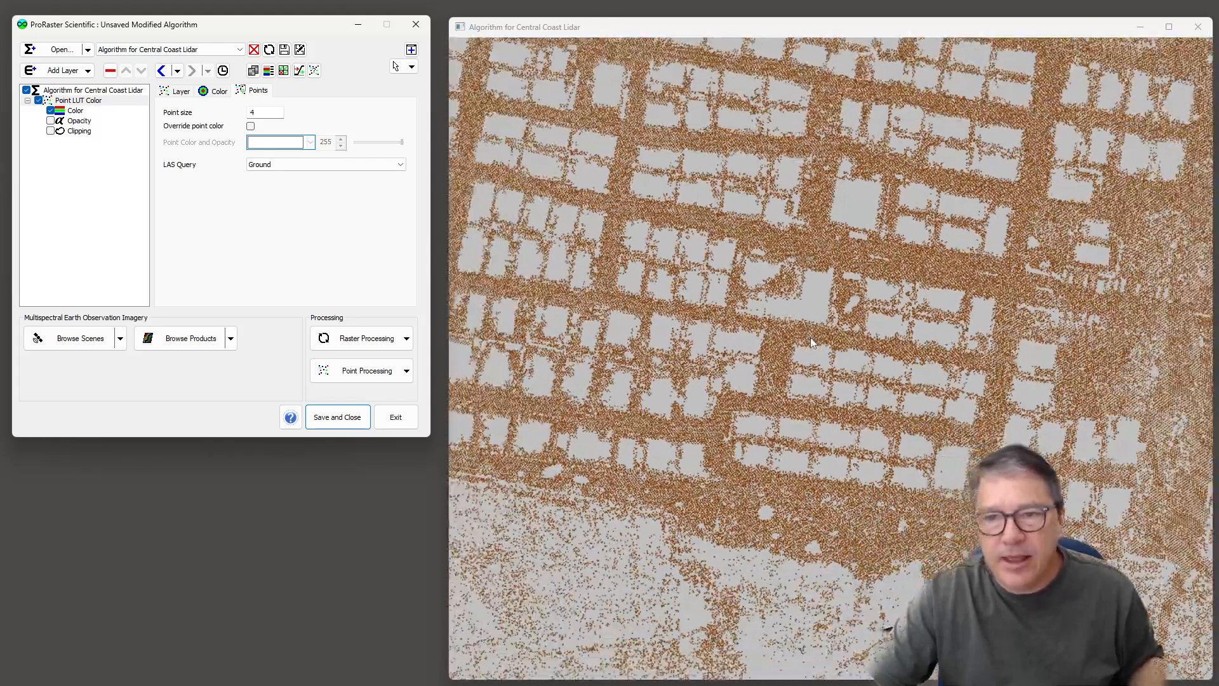
scroll(812, 338, "down", 5)
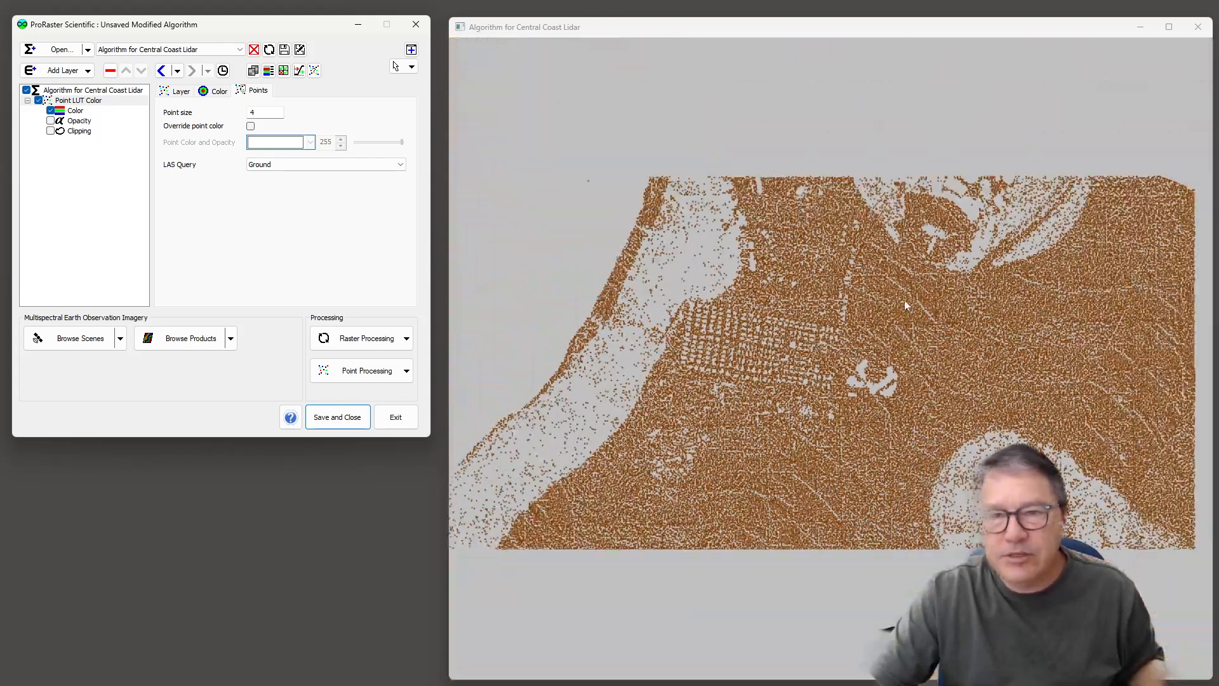
Review the available LAS queries and the All Returns rules and filters in the LAS Query Editor, and leave without changes
left_click(305, 167)
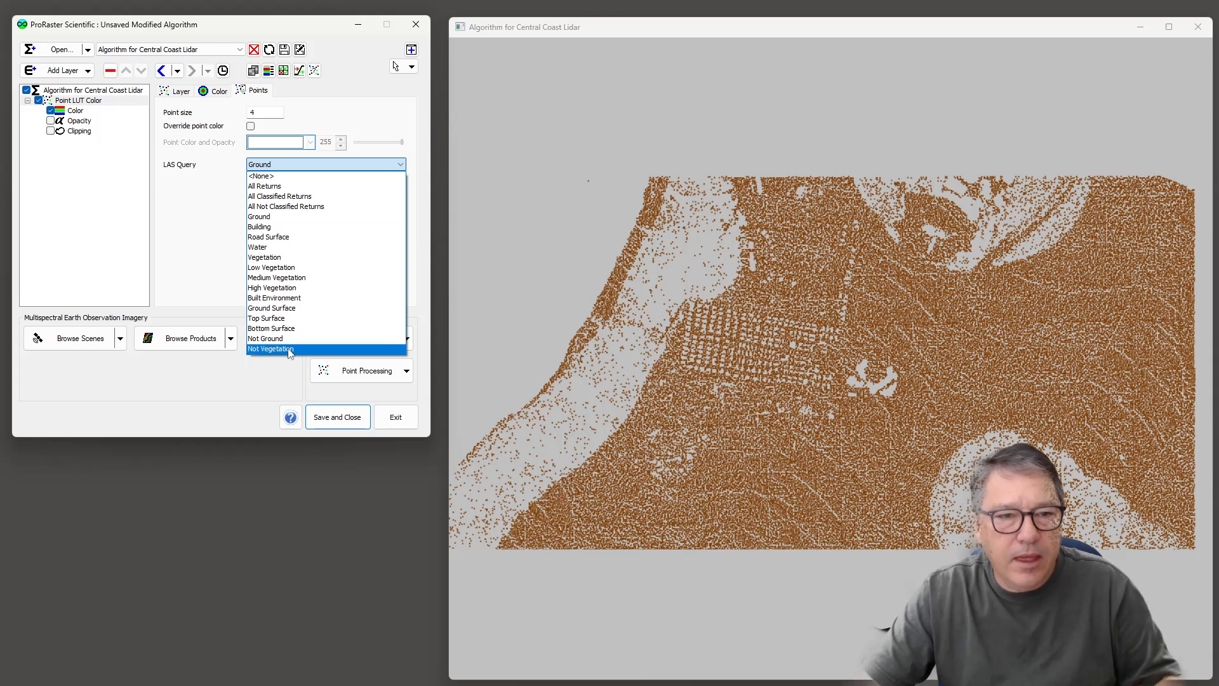
left_click(337, 77)
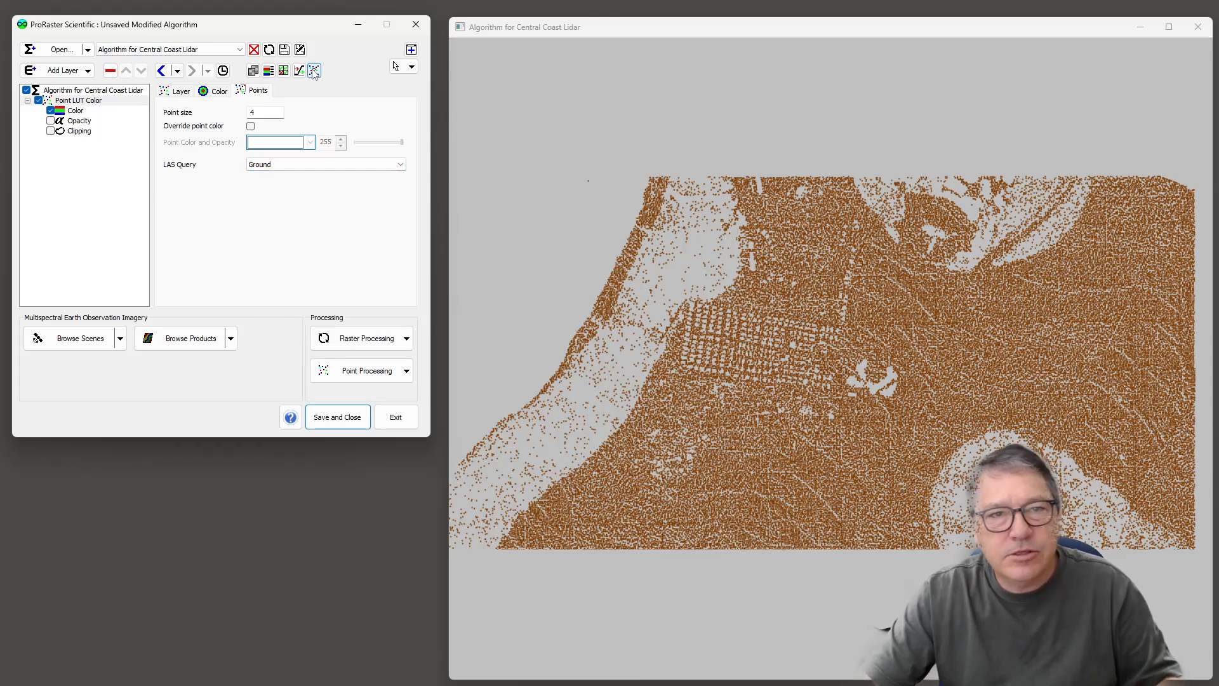
left_click(315, 71)
left_click_drag(202, 20, 512, 107)
left_click(513, 151)
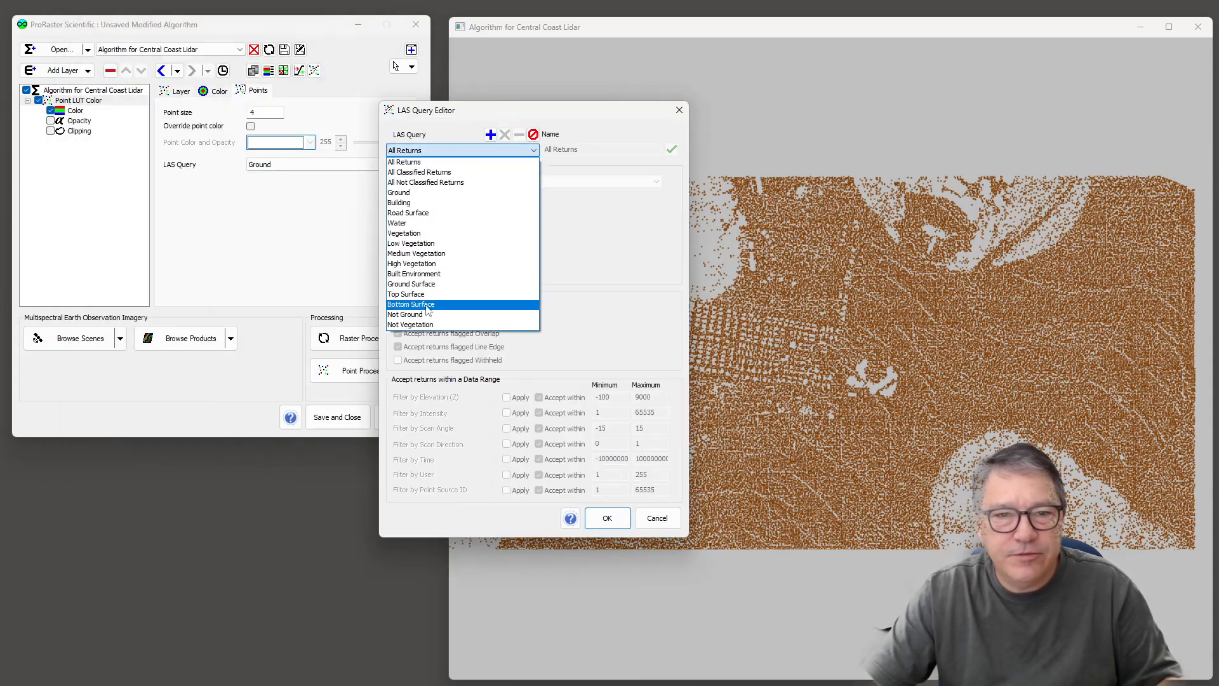
left_click(442, 151)
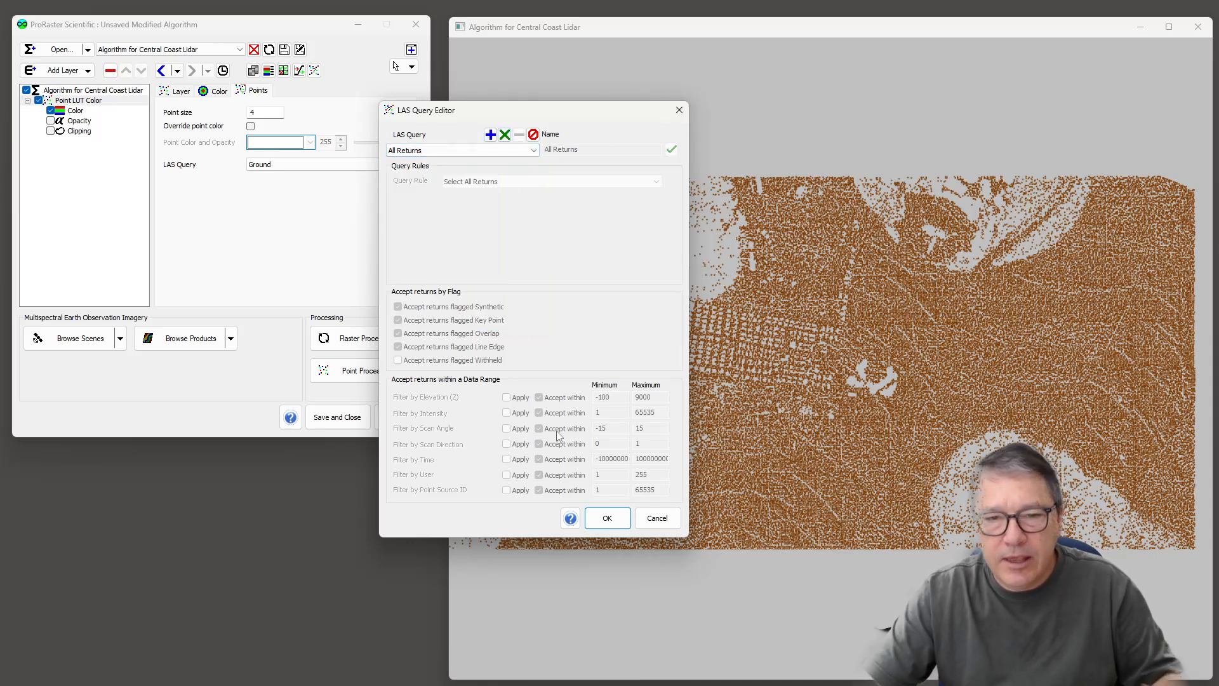
left_click(664, 519)
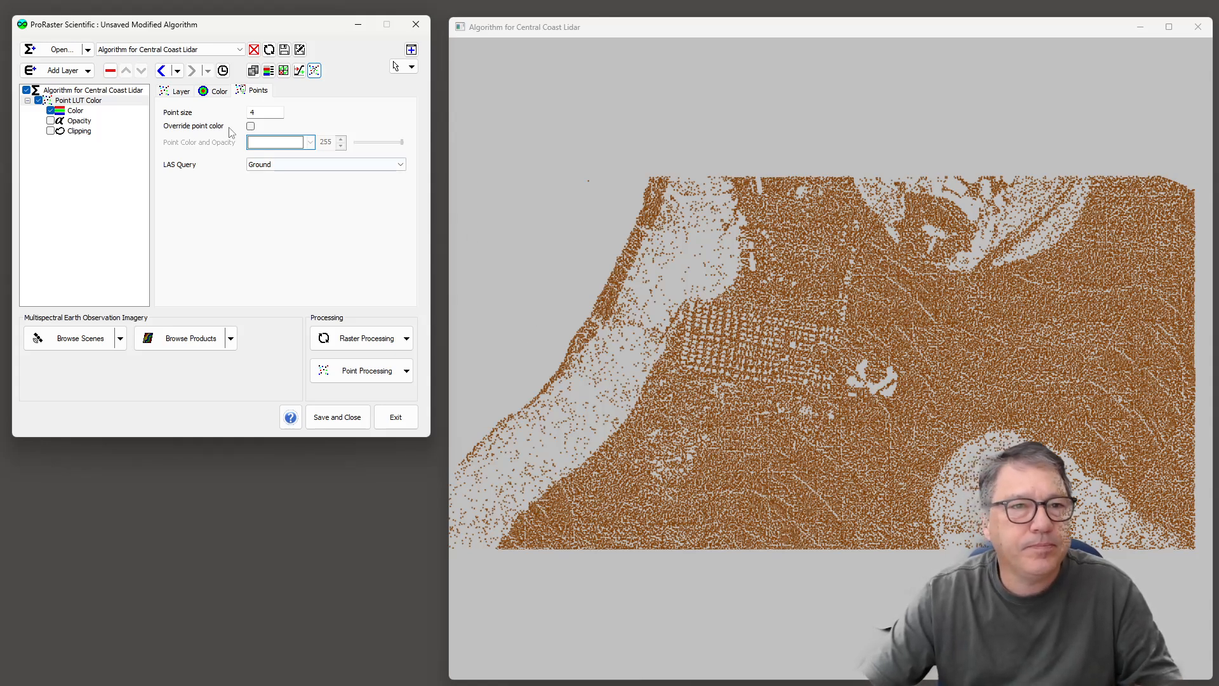
Review the Color component's source band, data conditioning and data transform settings
left_click(75, 111)
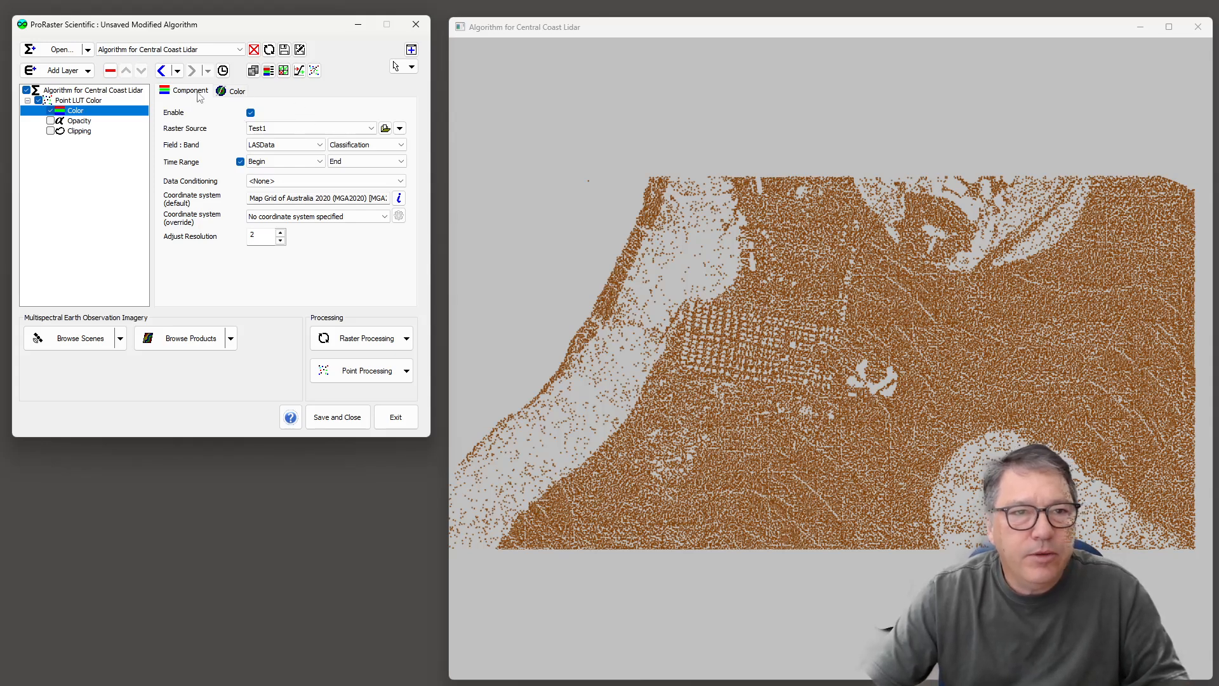
left_click(351, 146)
left_click(354, 150)
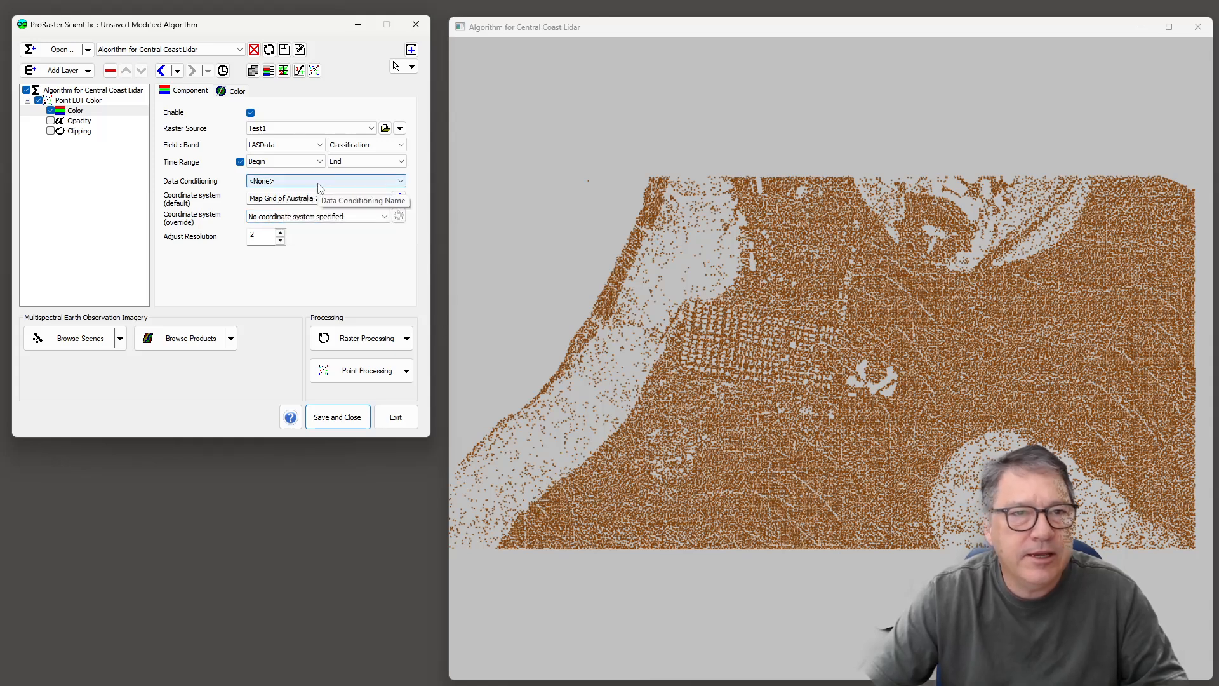
left_click(234, 91)
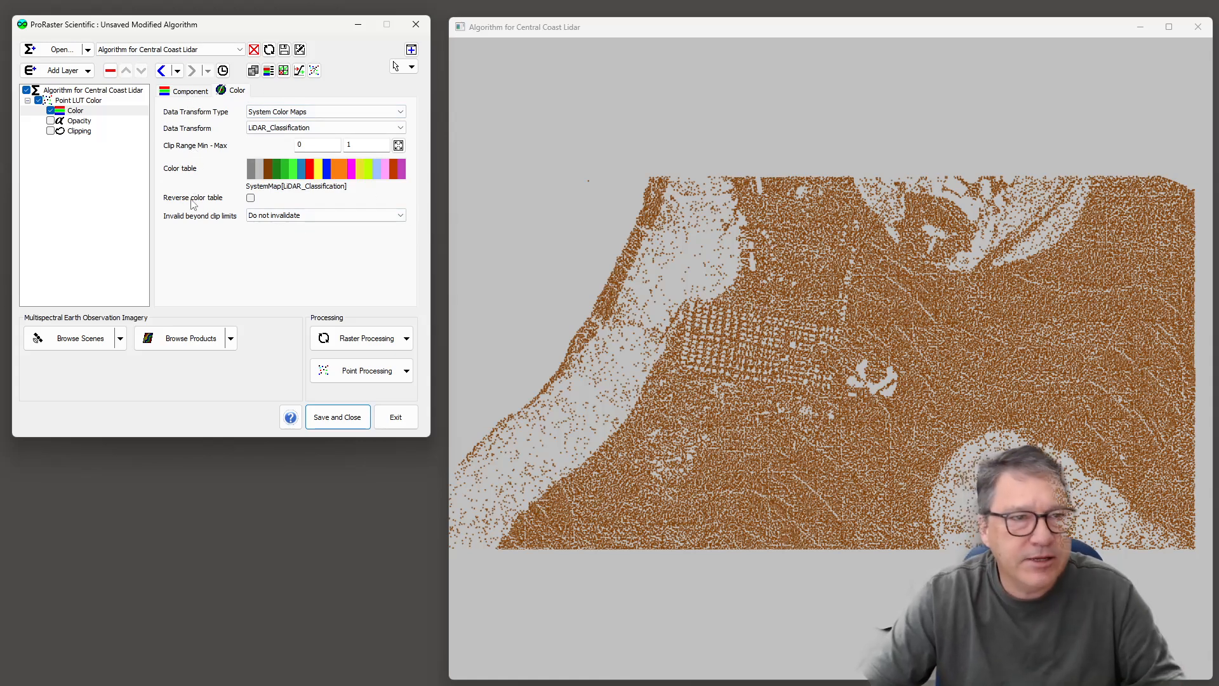
Remove the LAS query filter from the Point LUT Color layer by setting the query to None
left_click(86, 124)
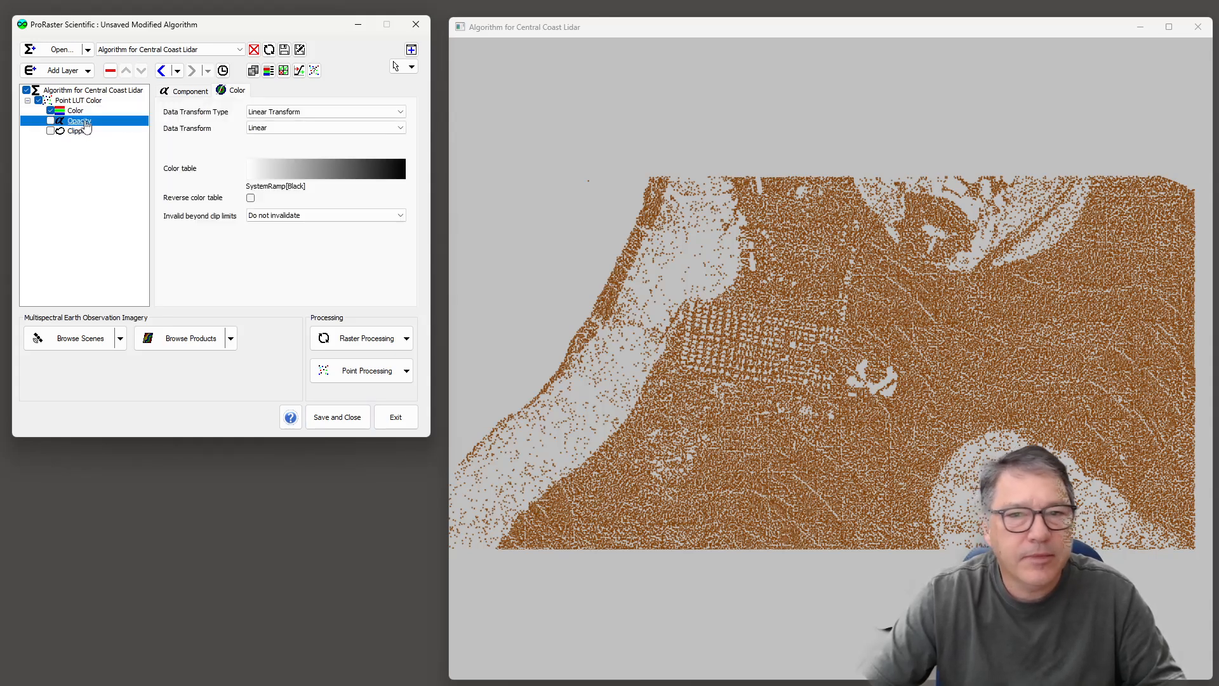
left_click(78, 101)
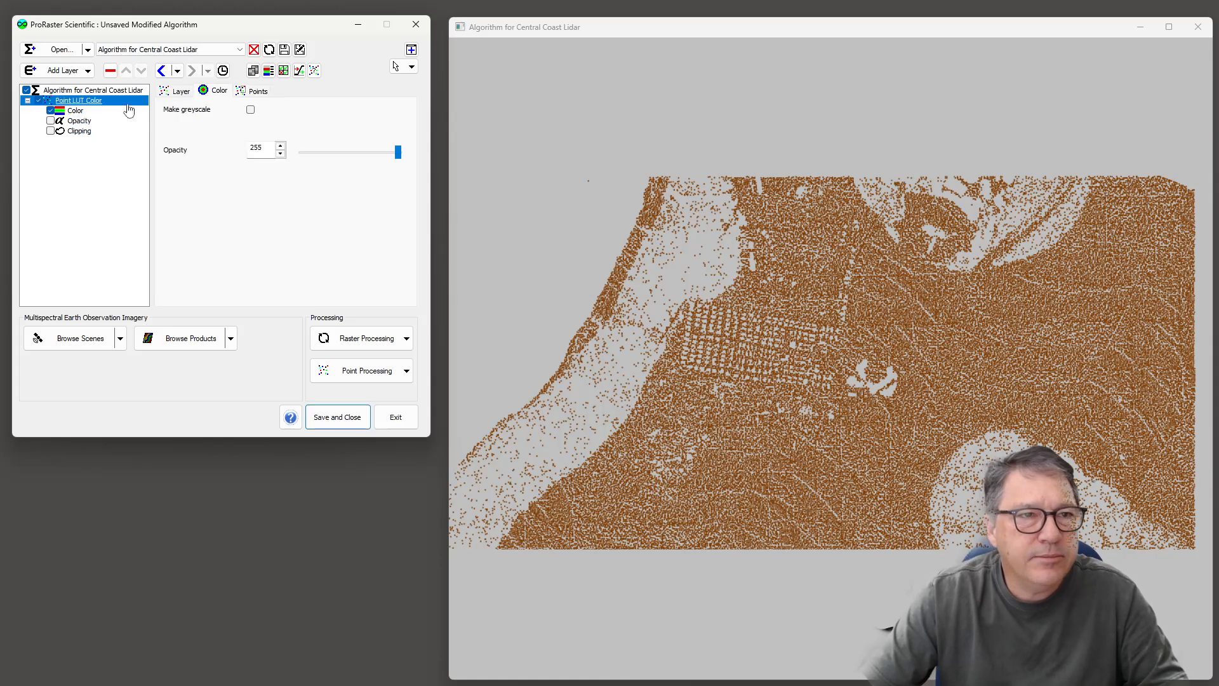
left_click(256, 92)
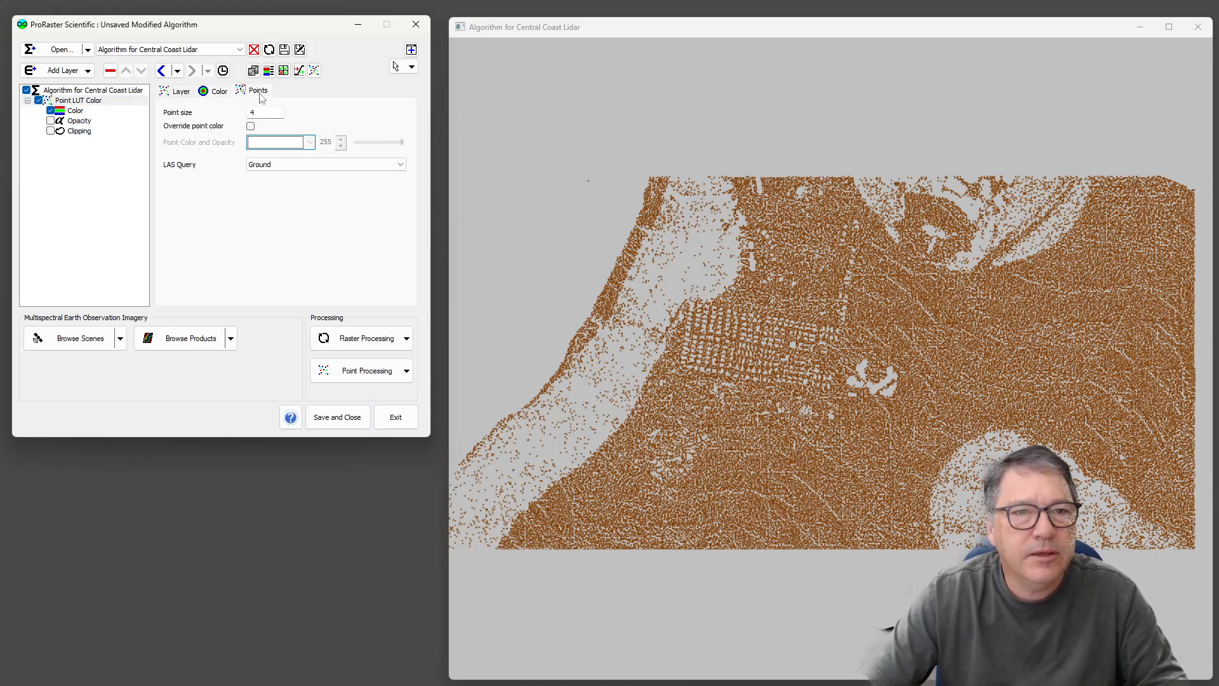
left_click(283, 165)
left_click(280, 177)
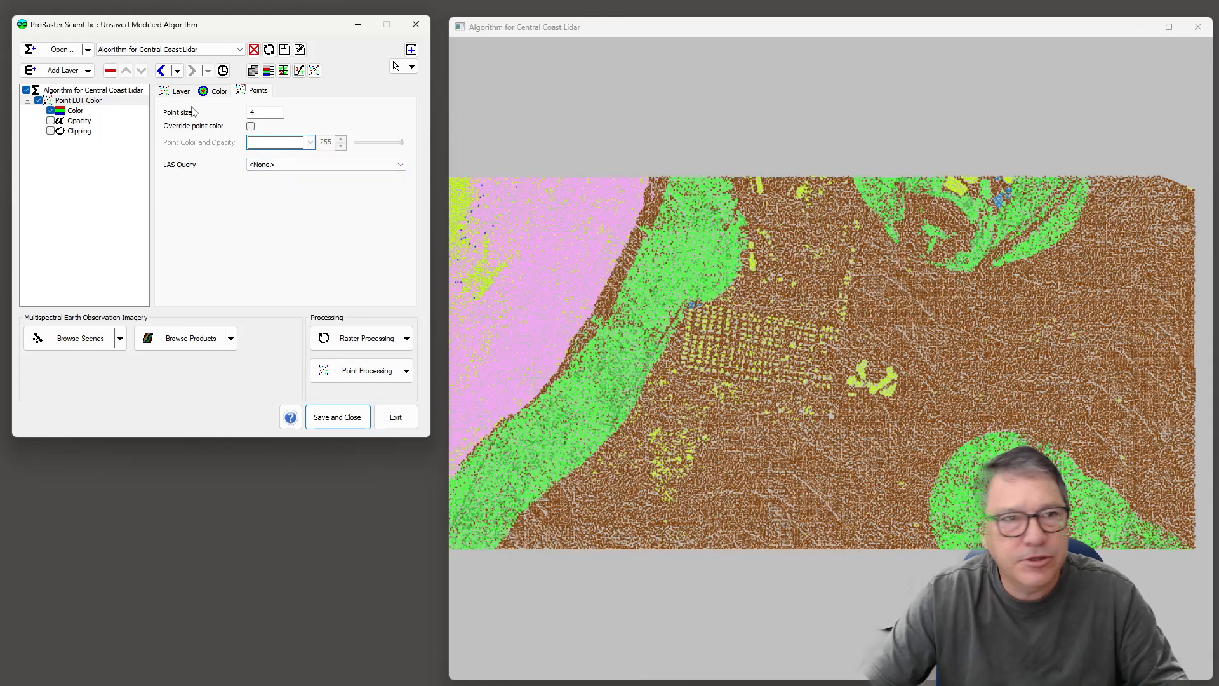
Assign the Z band to the layer's Opacity component and enable it
left_click(77, 120)
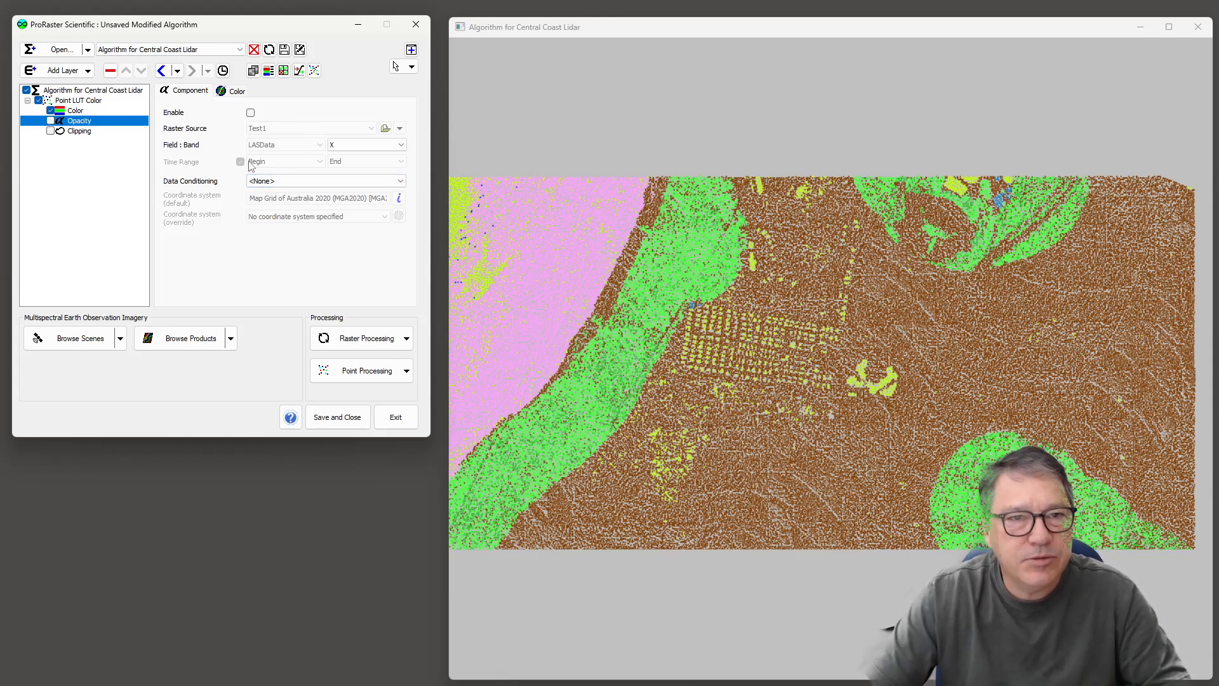
left_click(372, 146)
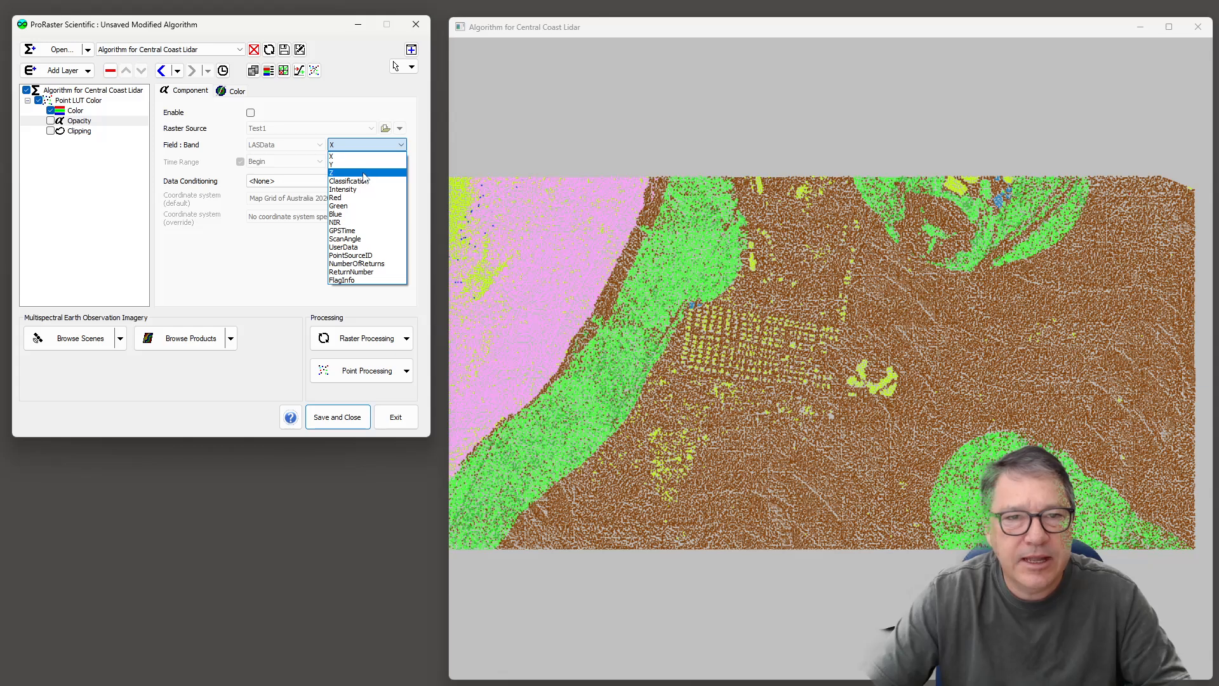
left_click(364, 173)
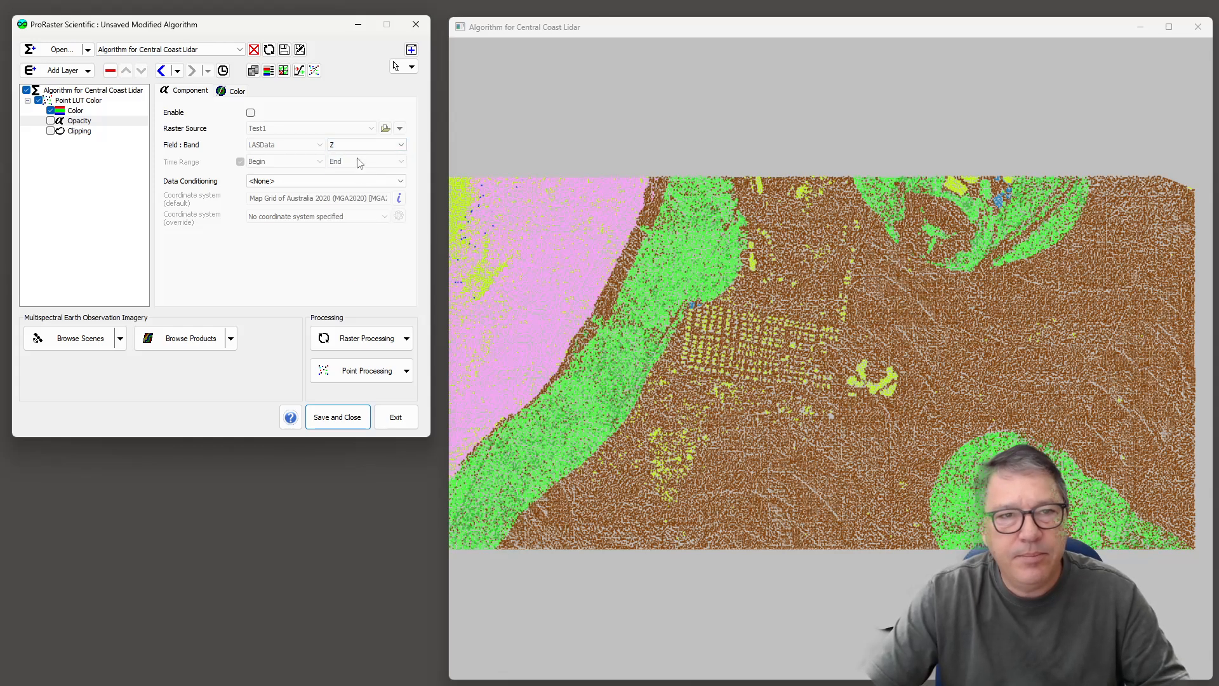
left_click(251, 113)
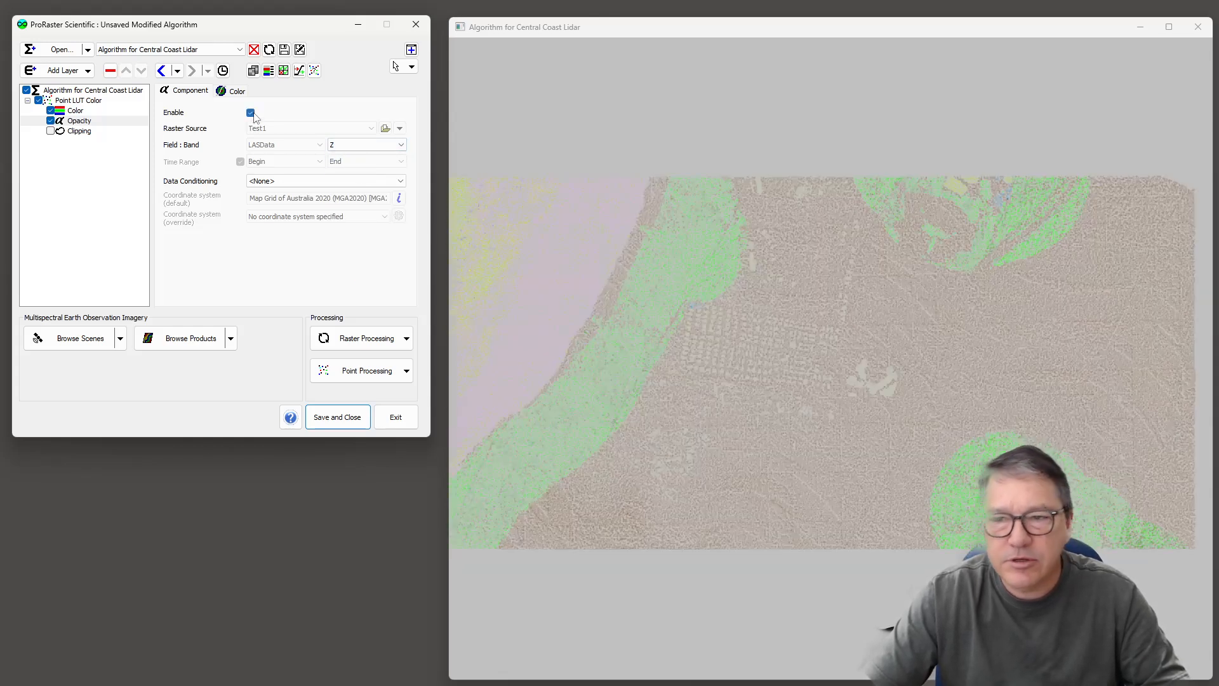
Set the Opacity component's data transform type to Equal Area Transform, and disable the component
left_click(232, 91)
left_click(282, 112)
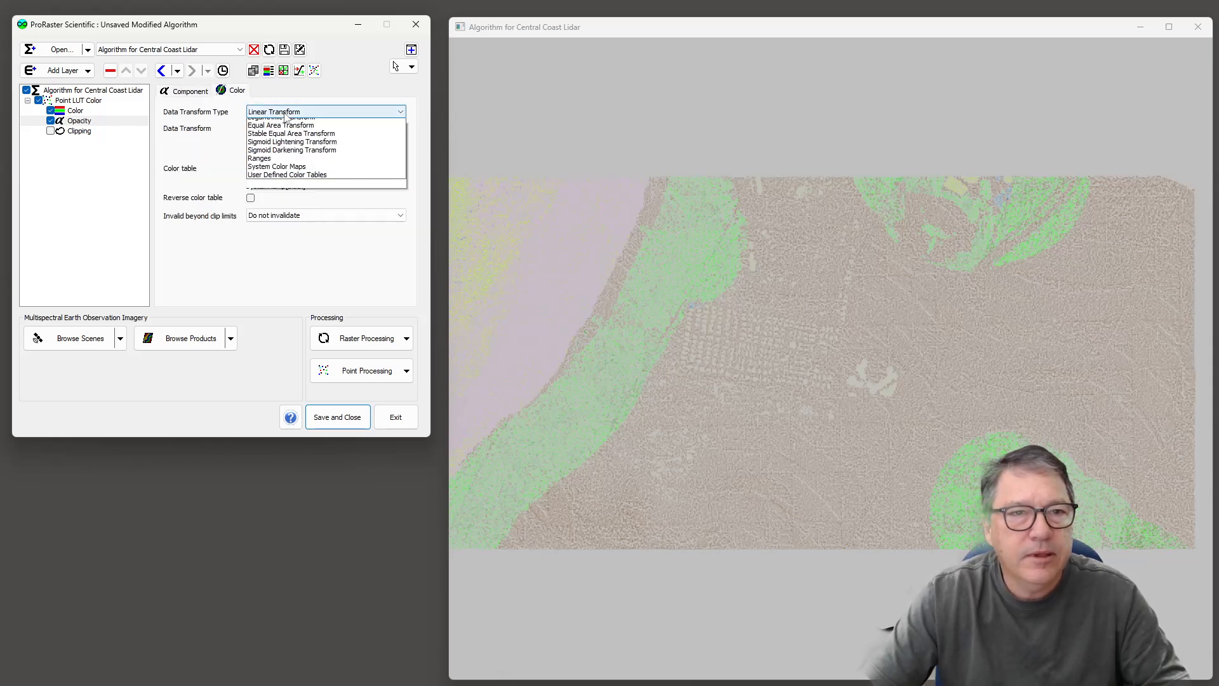
left_click(278, 156)
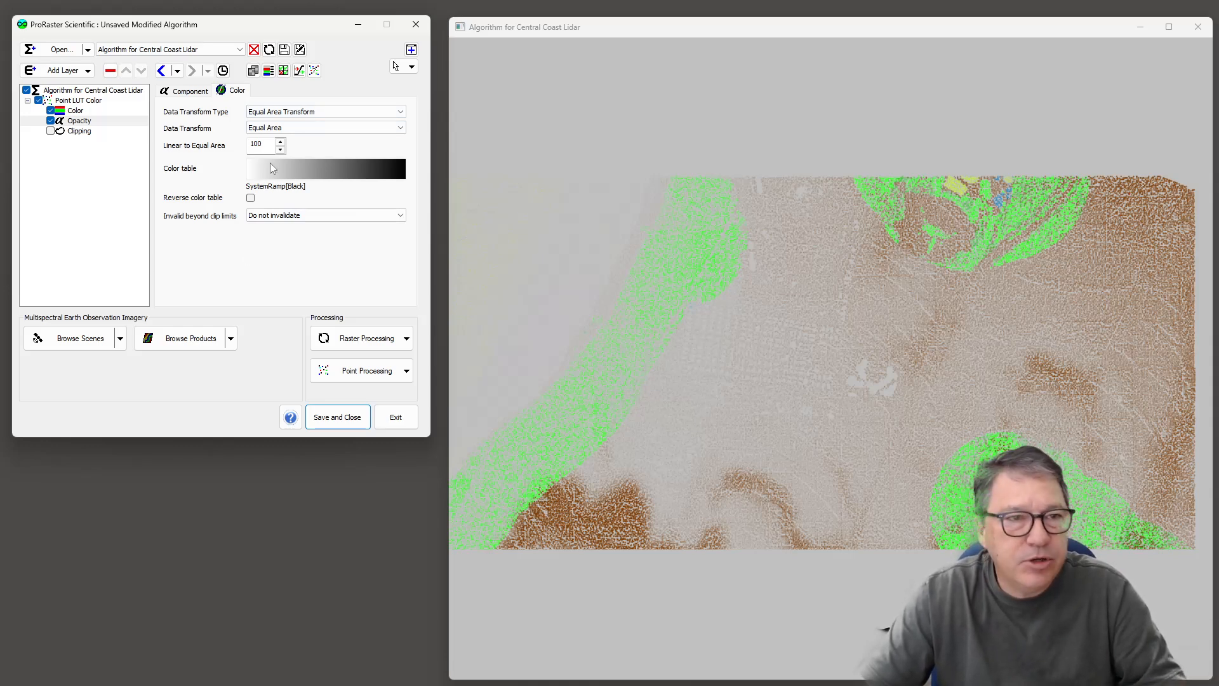
left_click(50, 120)
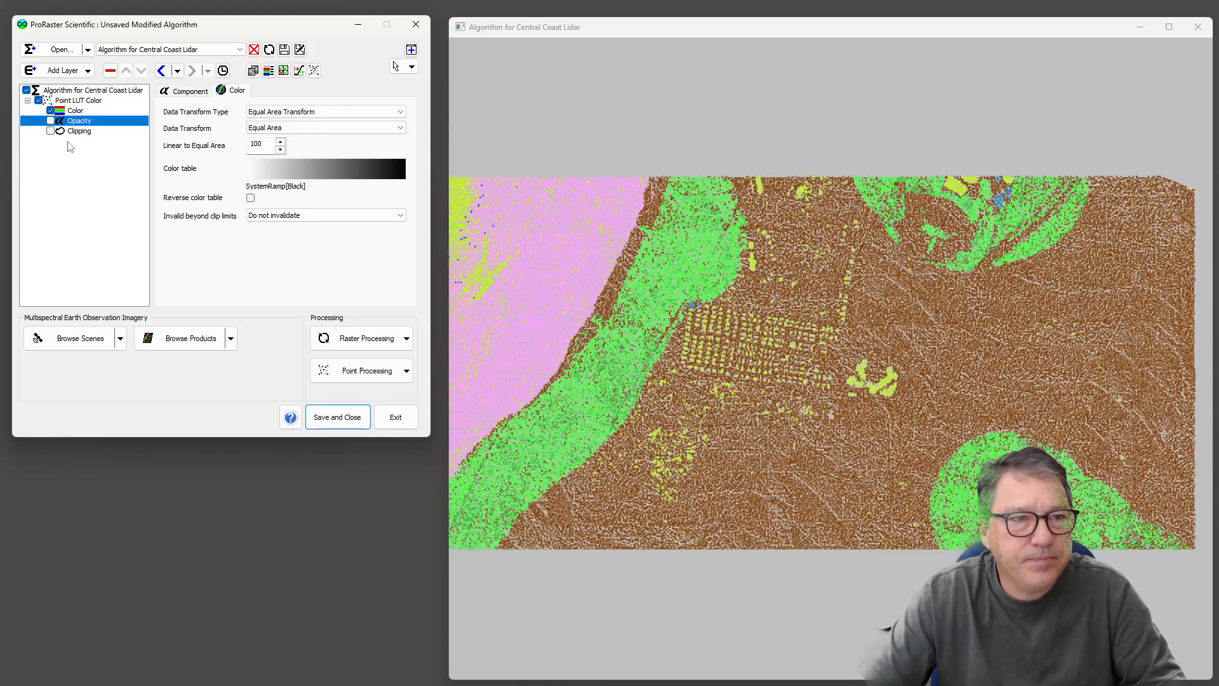
Enable the Clipping component with Test1 as raster source, the Z band and the Clip Z 0 - 10 data conditioning
left_click(77, 132)
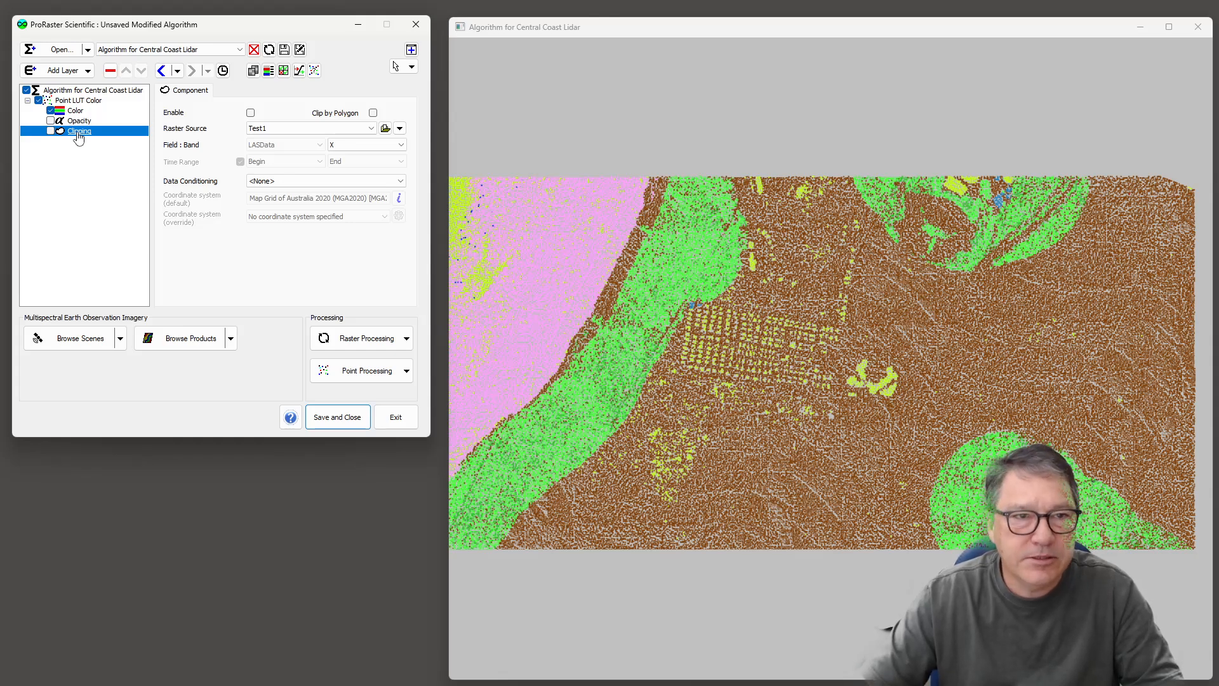
left_click(311, 131)
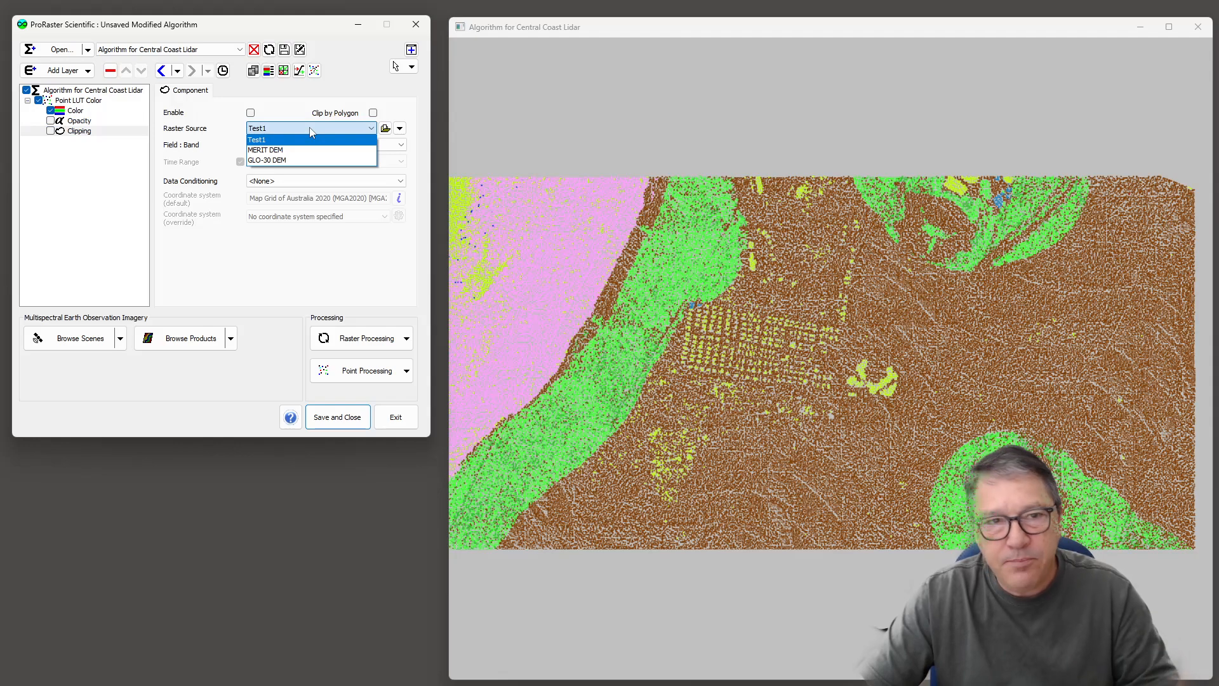
left_click(311, 130)
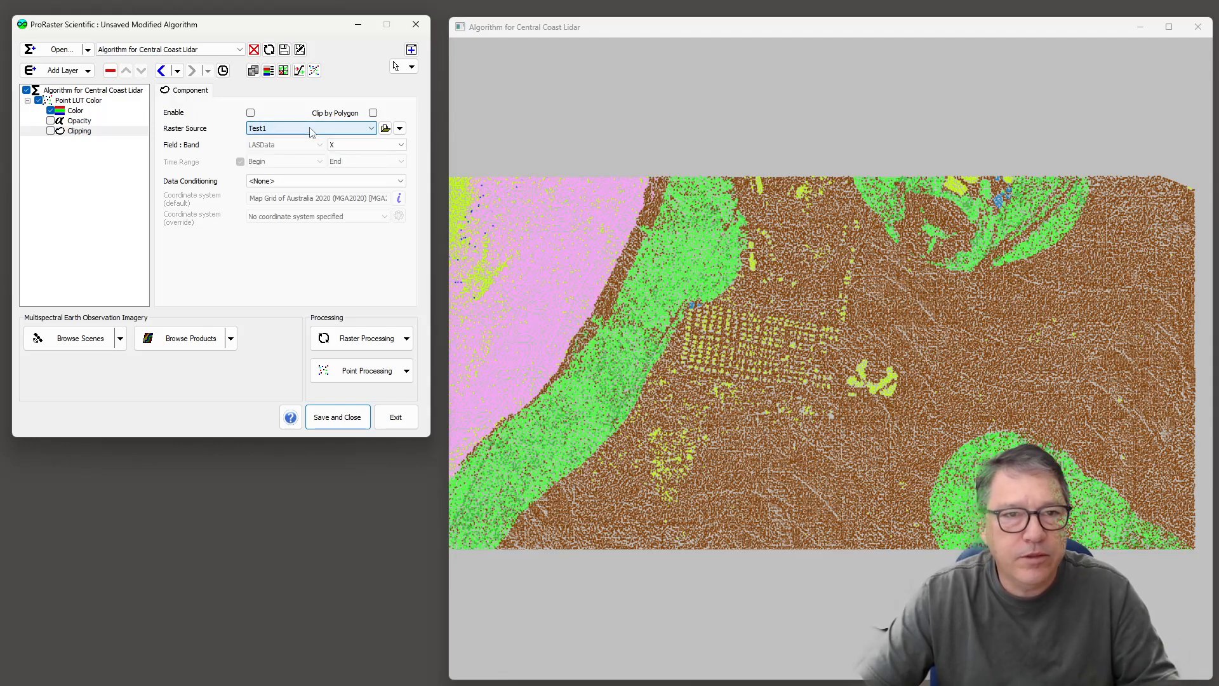
left_click(343, 146)
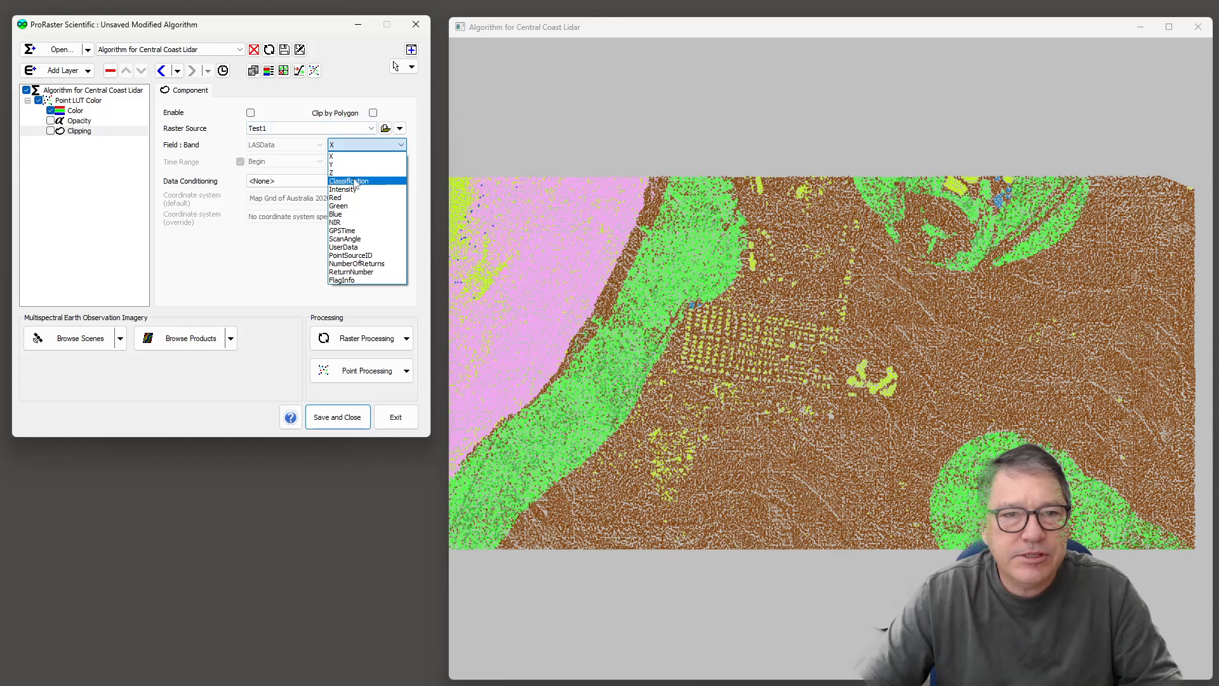
left_click(354, 173)
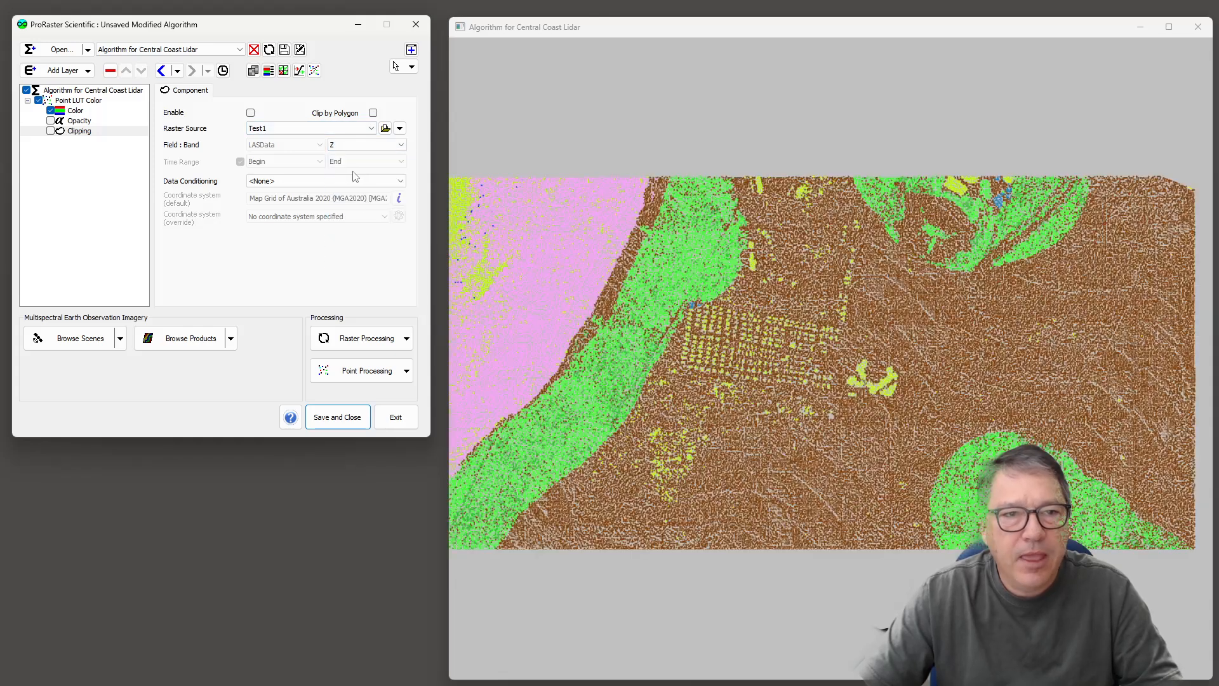
left_click(287, 183)
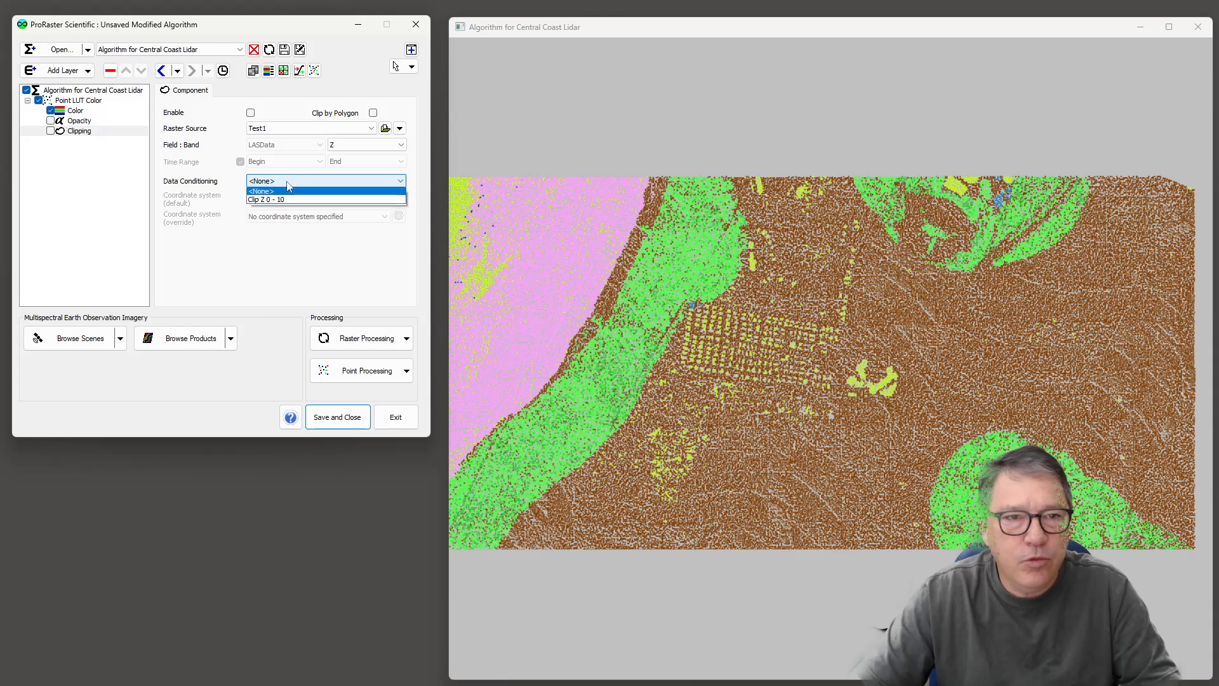
left_click(257, 202)
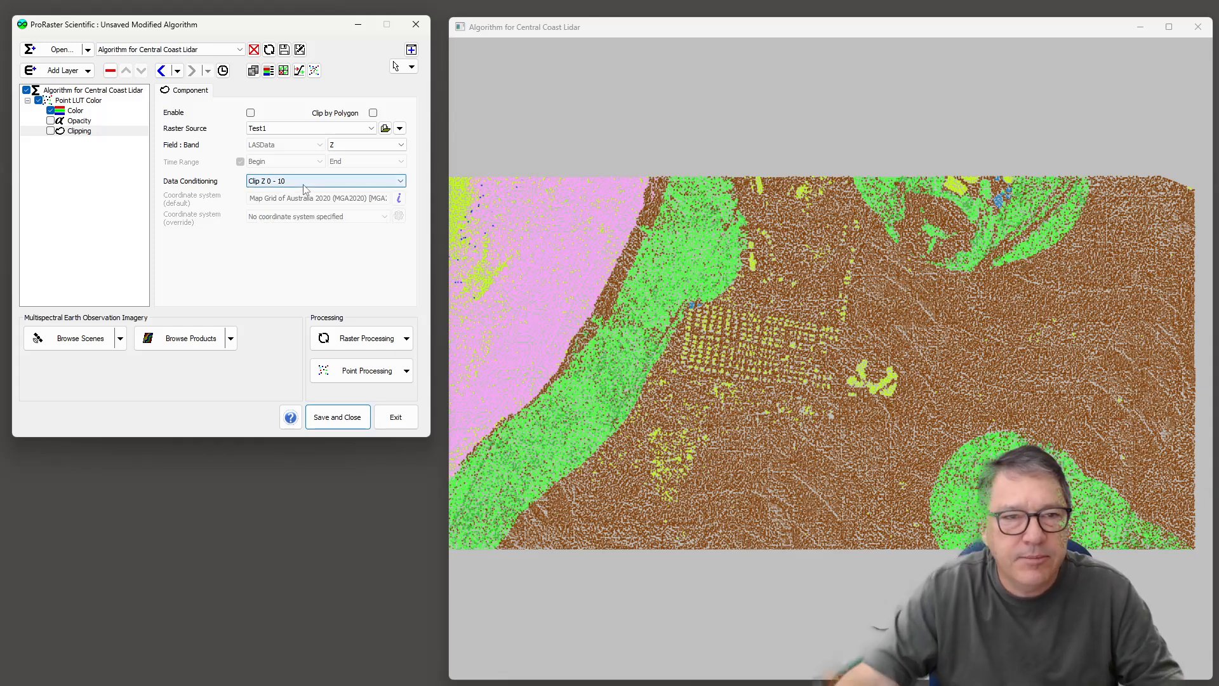
left_click(250, 113)
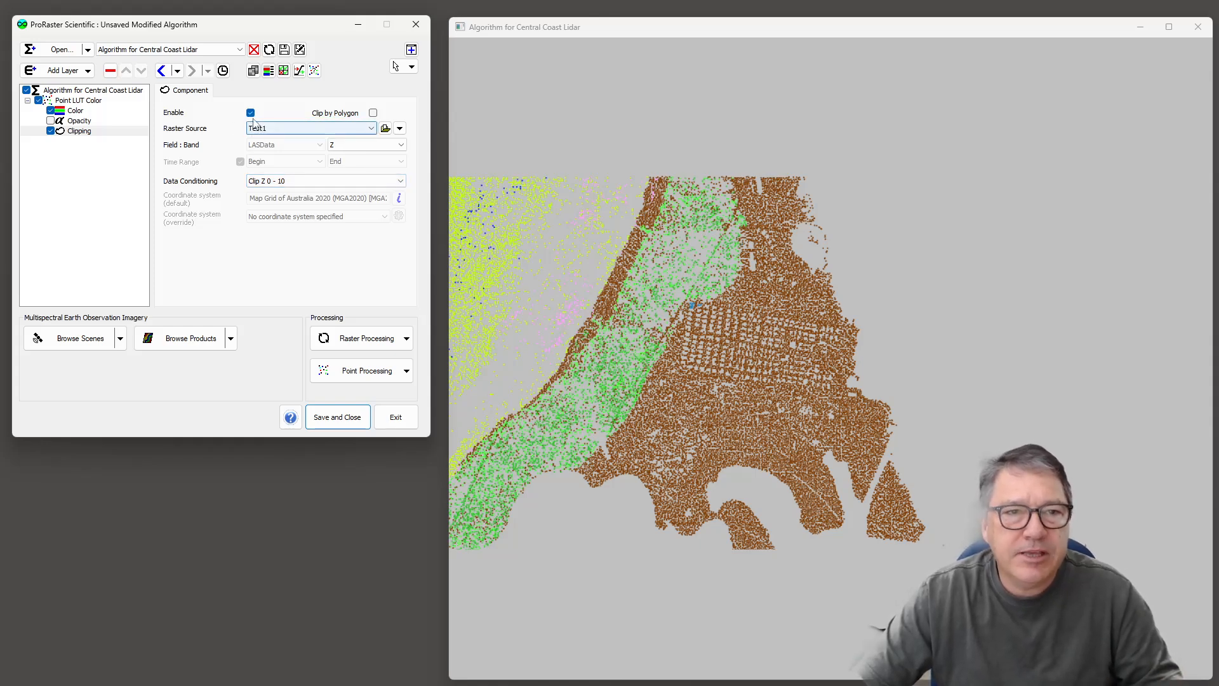
Browse for a clipping raster without choosing one, and set the Clipping component's data conditioning to None
left_click(385, 129)
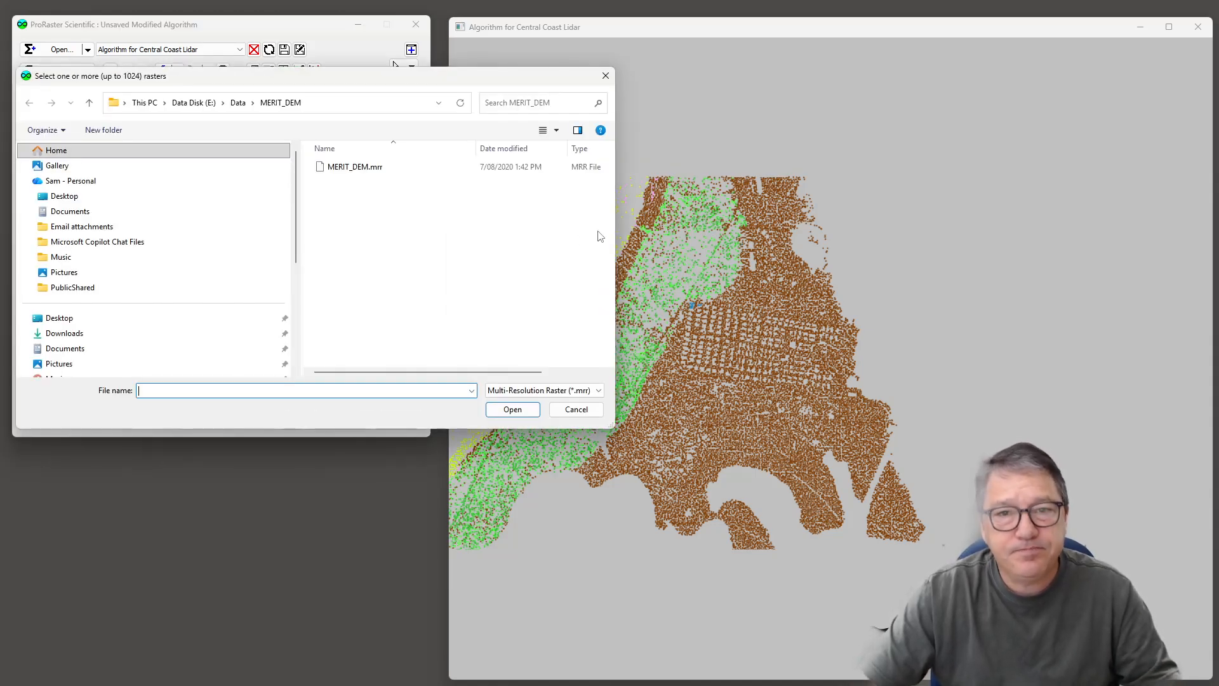
left_click(576, 410)
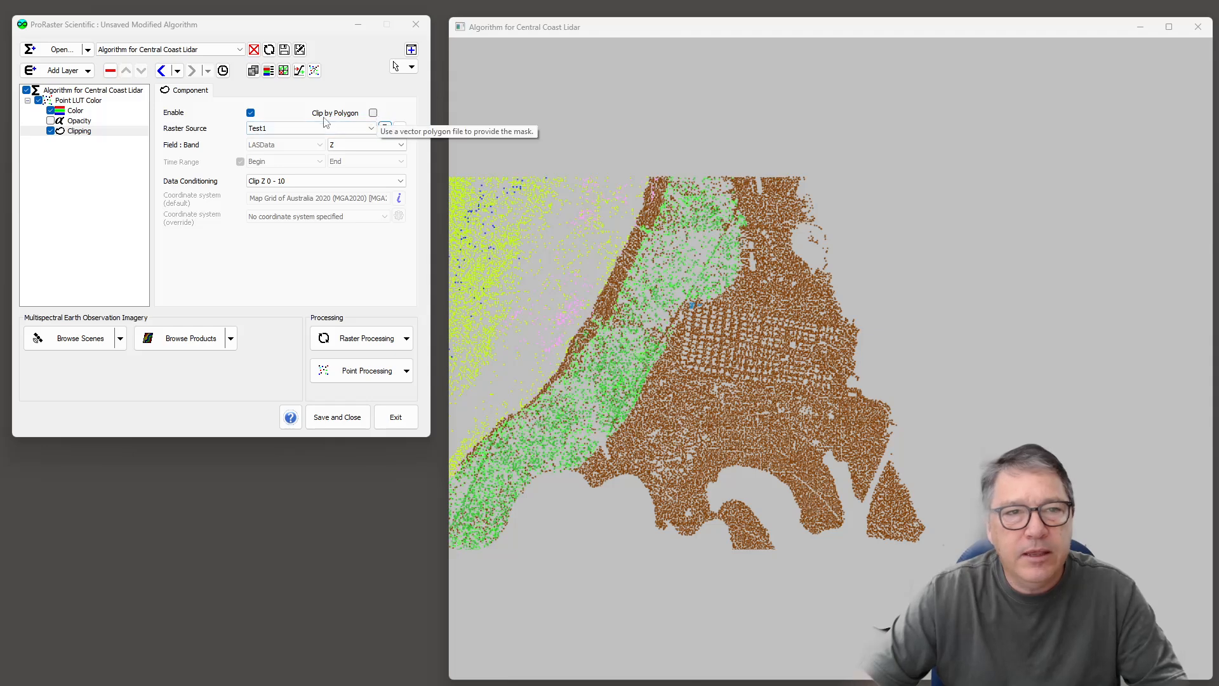
left_click(286, 183)
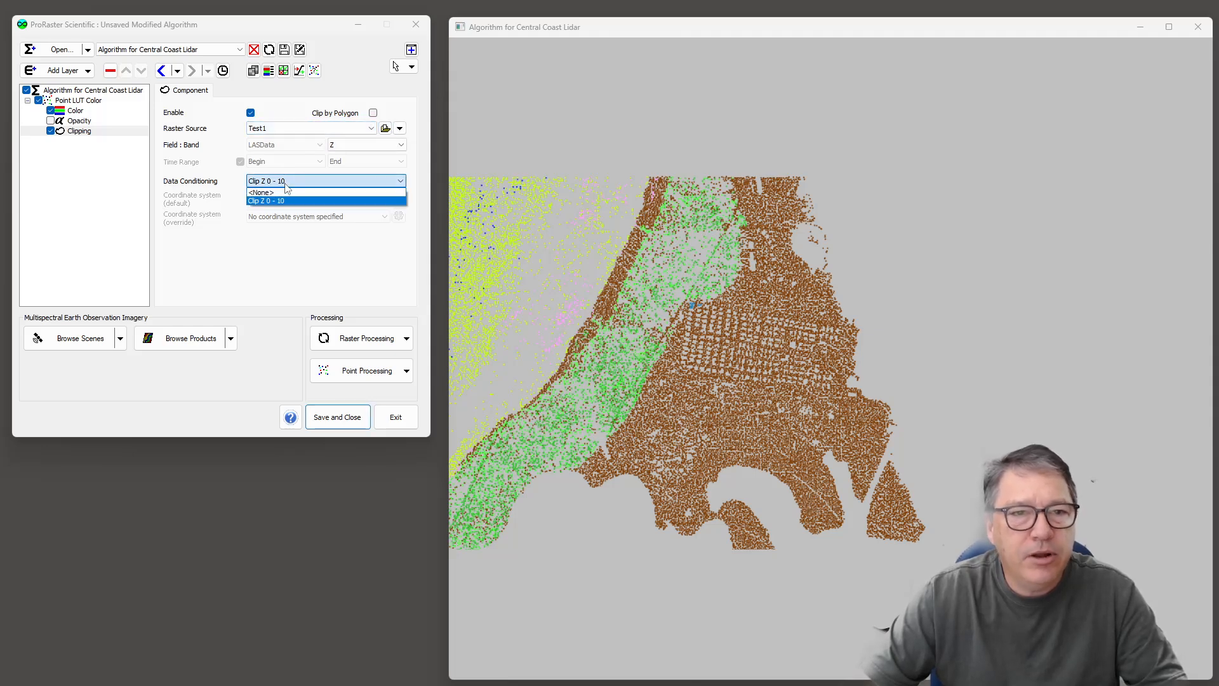
left_click(278, 193)
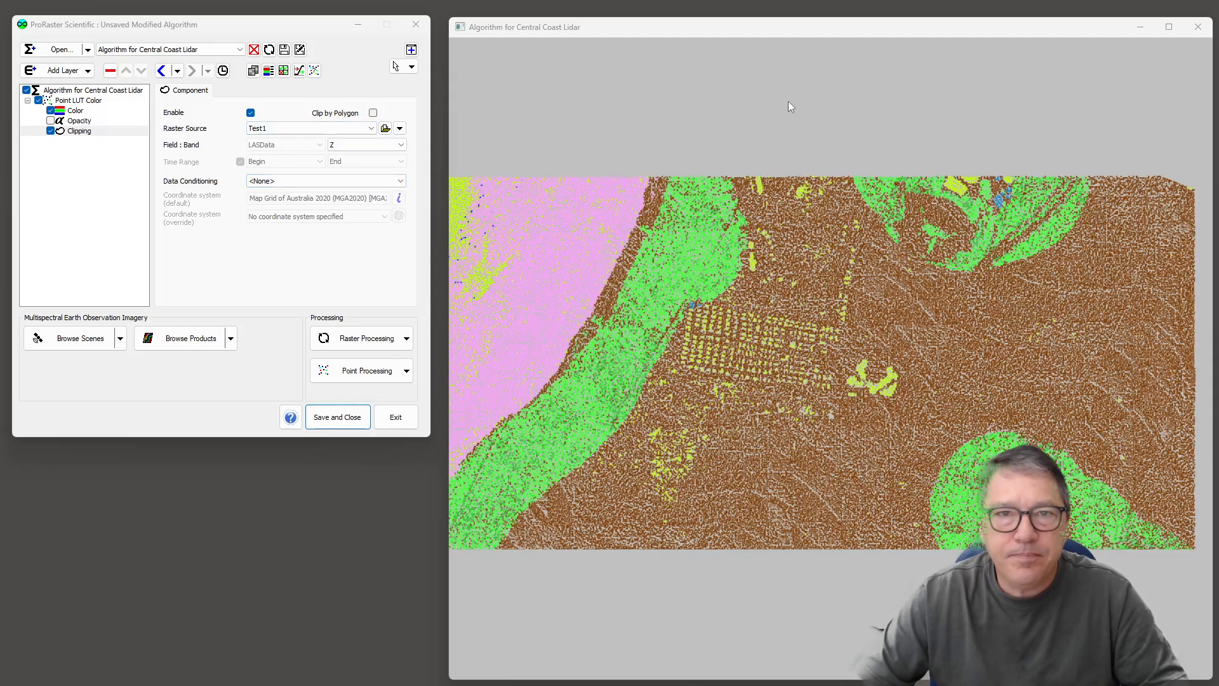
Draw an area polygon of about 147,600 square meters around the gridded cluster of yellow points in the middle of the map
right_click(824, 341)
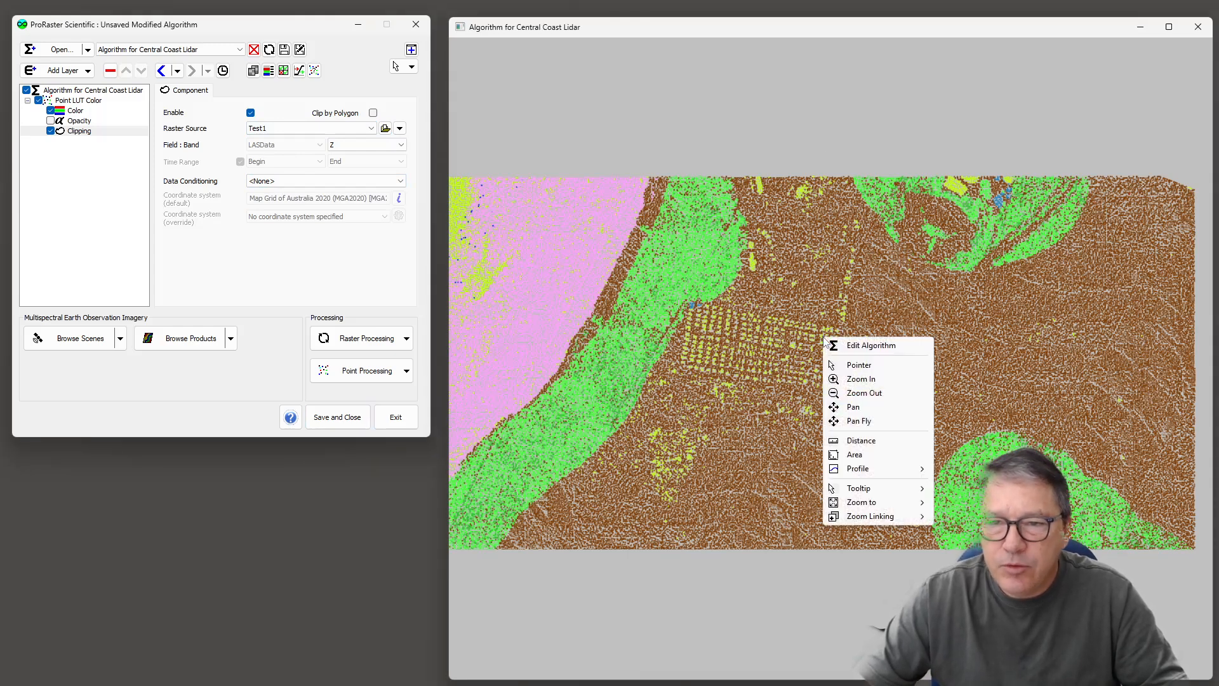
left_click(875, 455)
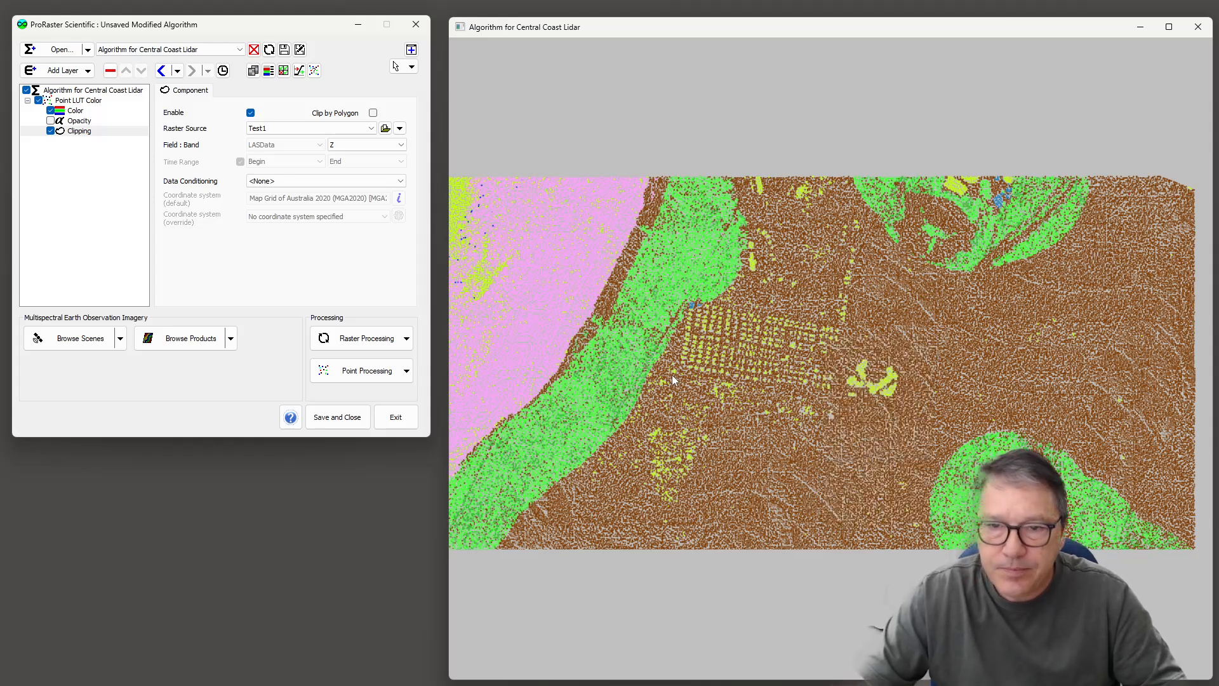
mouse_move(672, 367)
left_mouse_down()
mouse_move(678, 325)
mouse_move(708, 291)
mouse_move(864, 317)
mouse_move(847, 414)
mouse_move(670, 397)
left_mouse_up()
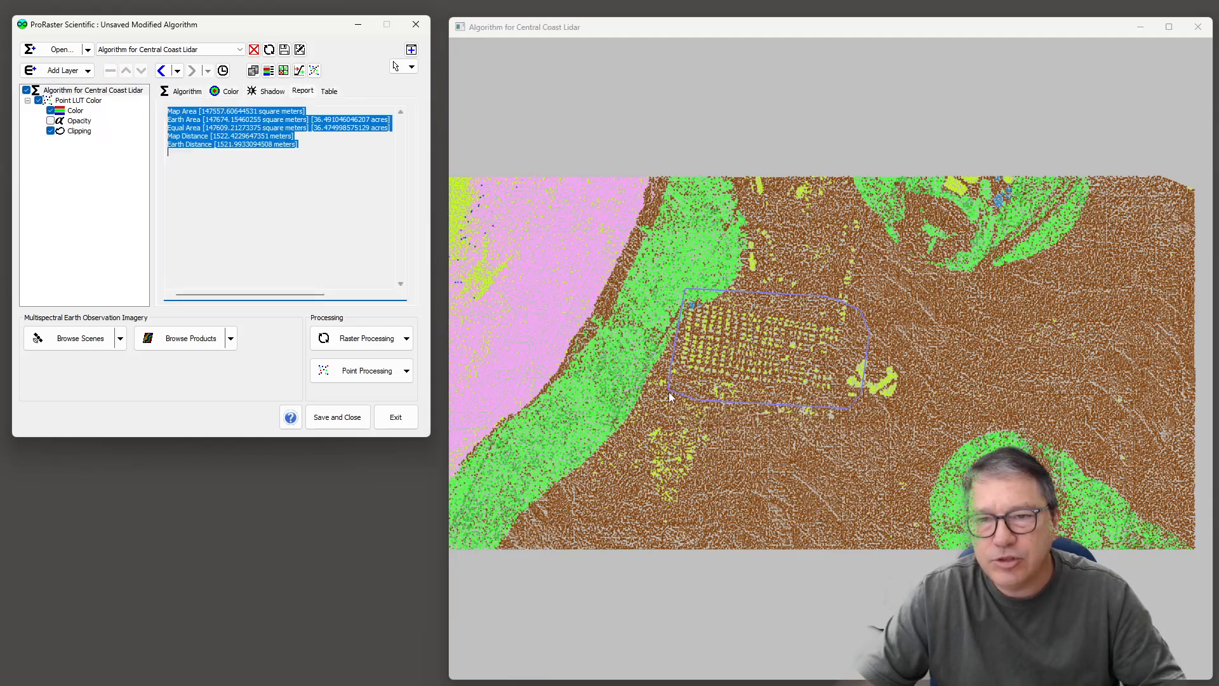
Save the drawn area polygon as the MapInfo Pro table DemoPolygon01.tab in the LAZ folder, replacing the existing file
right_click(770, 344)
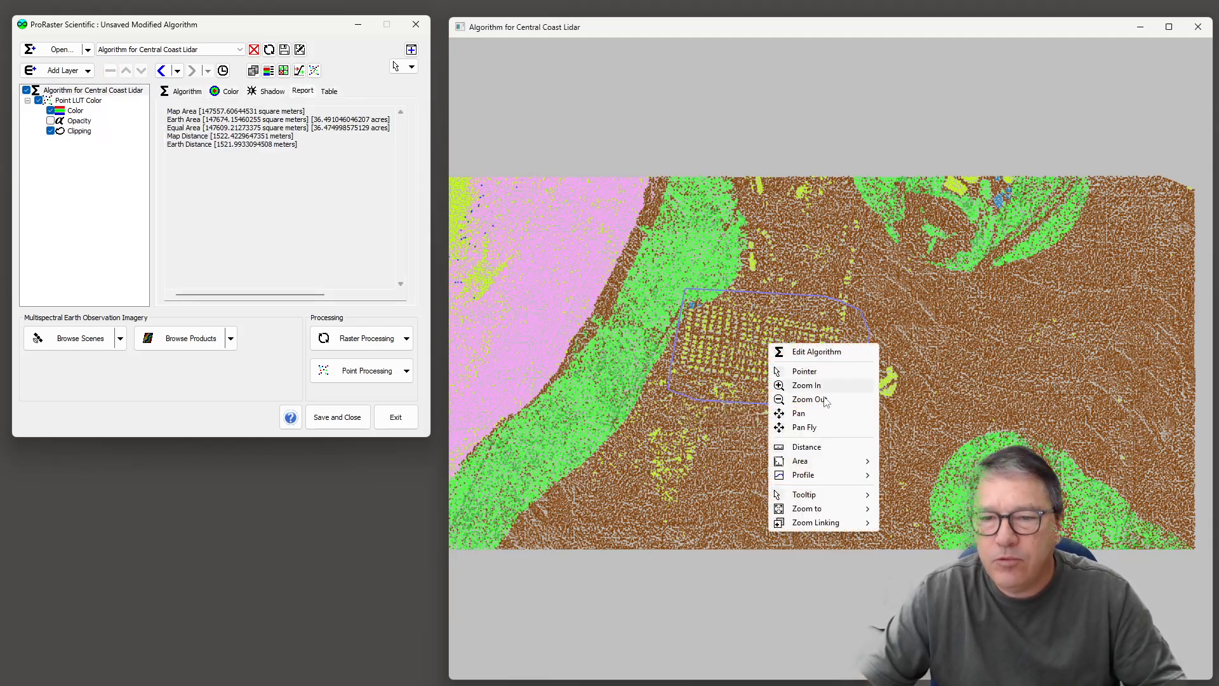
mouse_move(861, 466)
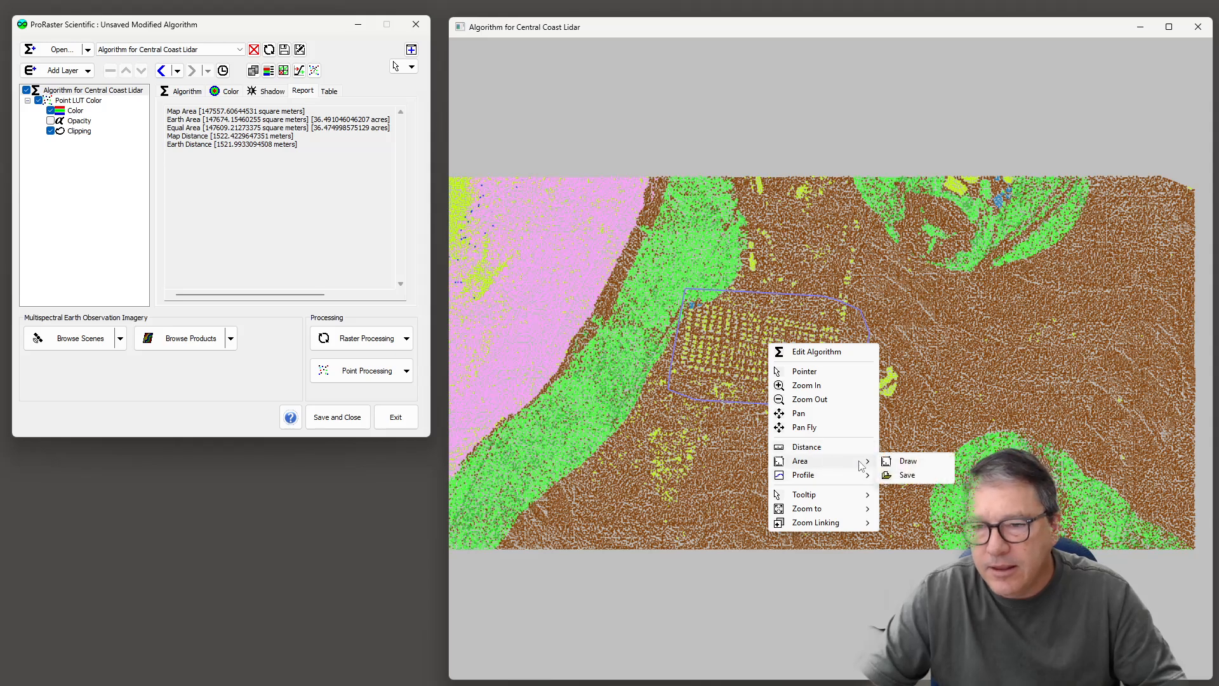
left_click(908, 476)
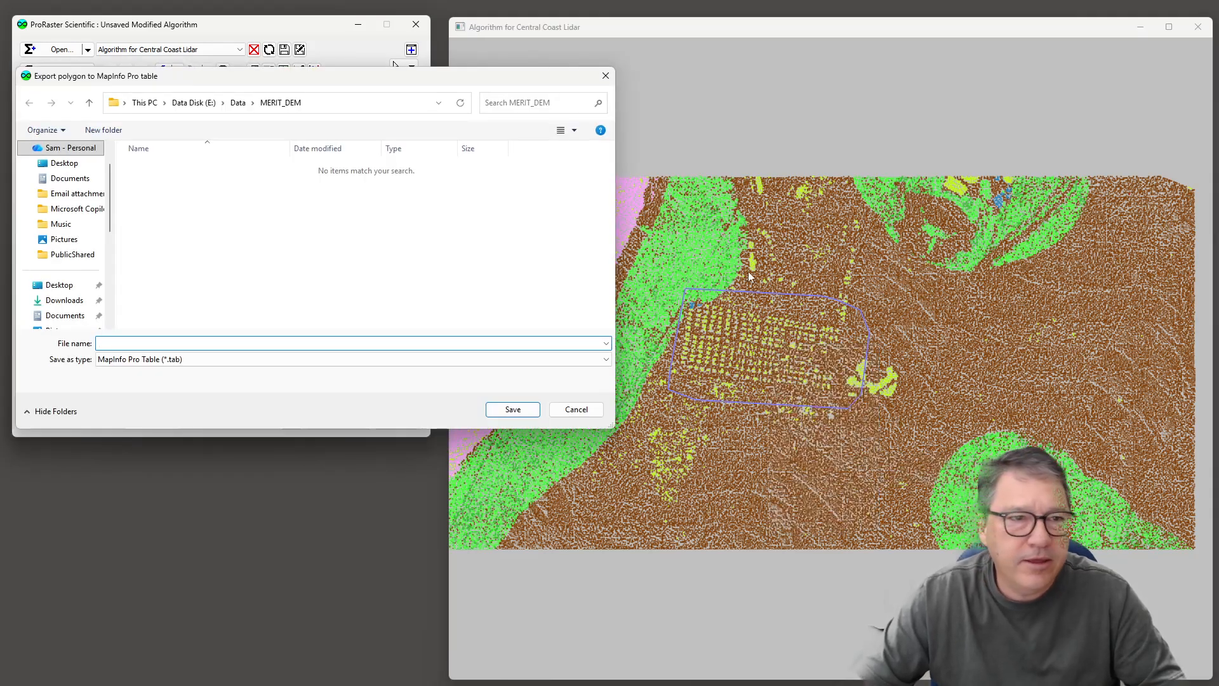
scroll(83, 298, "down", 6)
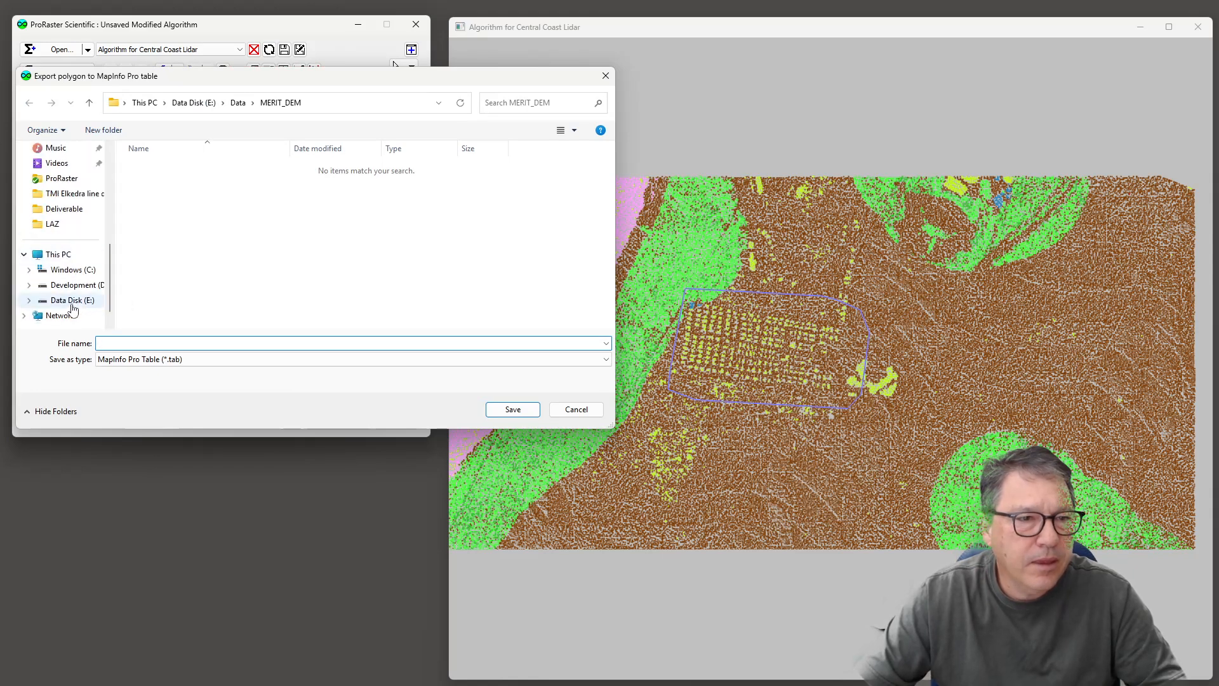
left_click(54, 226)
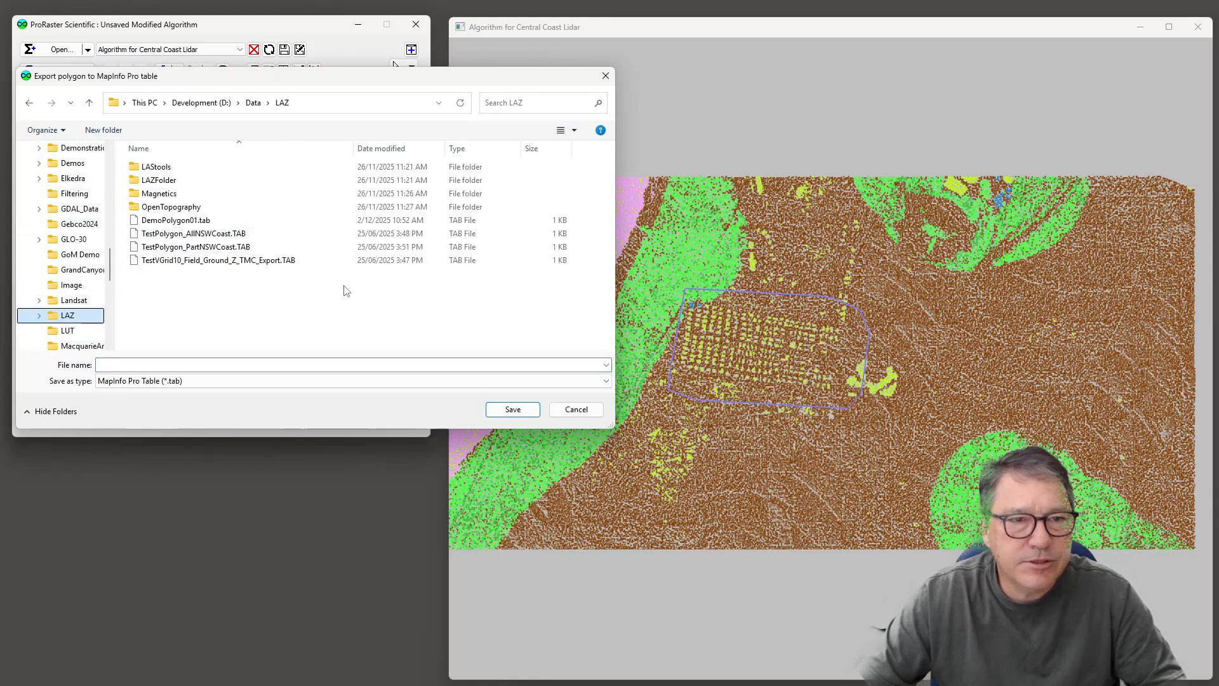
double_click(189, 221)
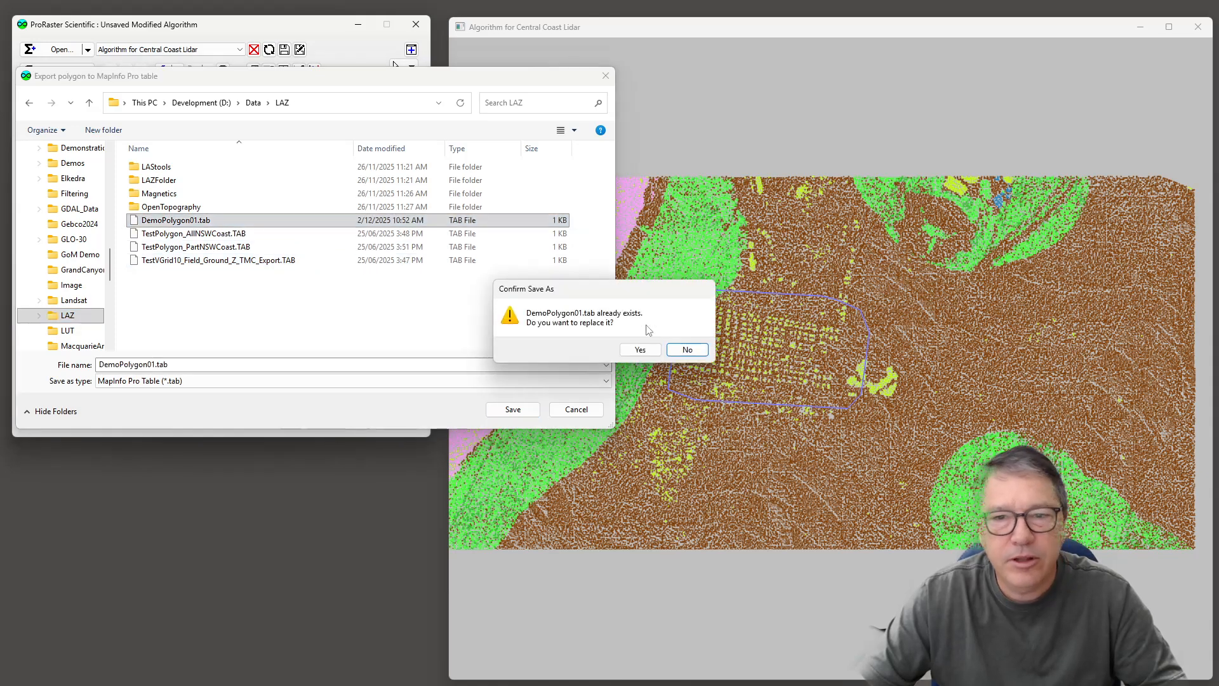
left_click(641, 349)
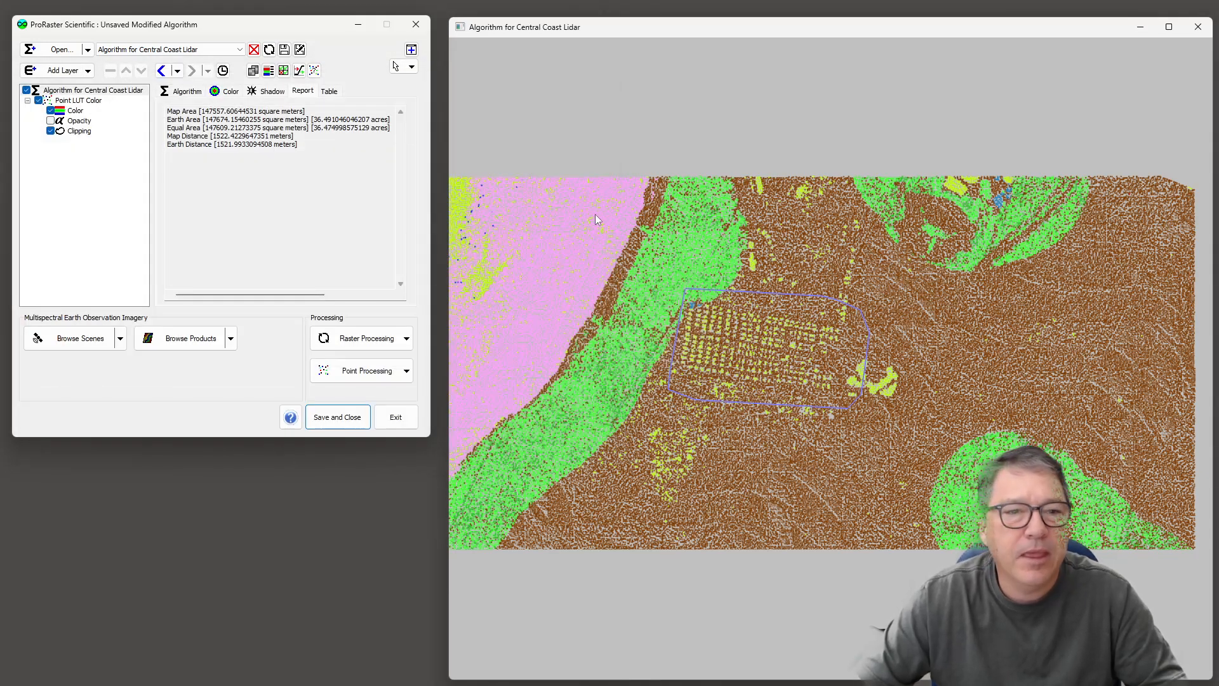
Switch the Clipping component to clip by polygon, using DemoPolygon01.tab as the polygon file
left_click(78, 133)
left_click(78, 133)
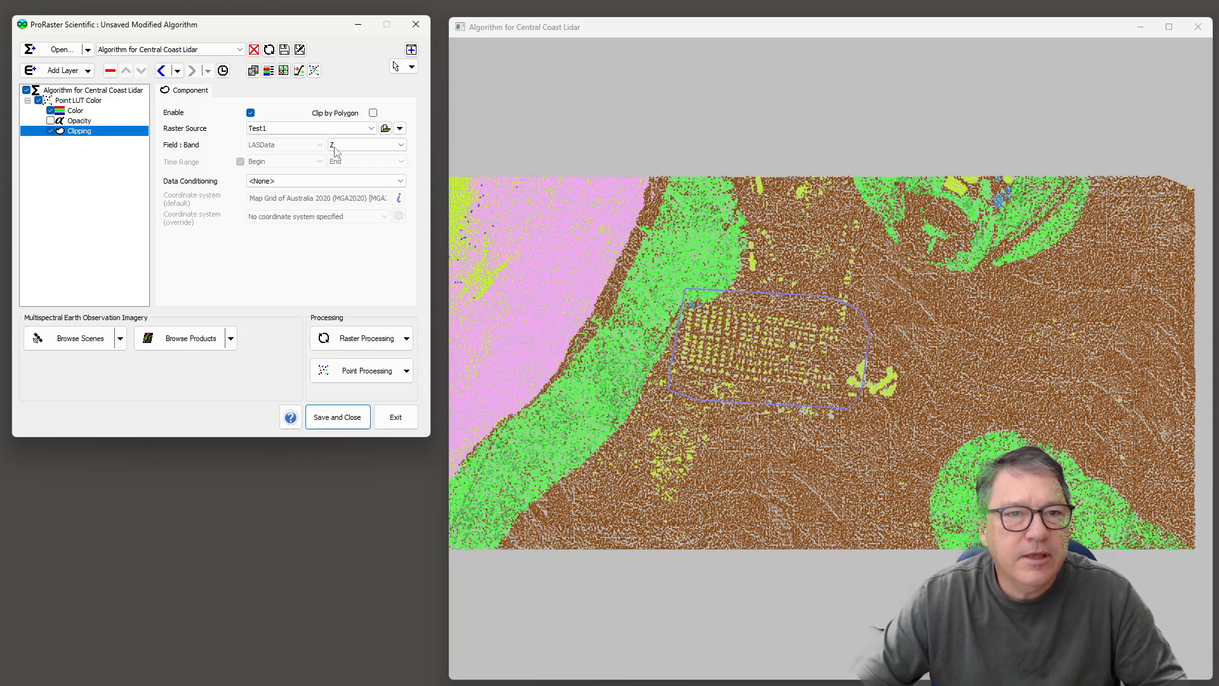
left_click(374, 113)
left_click(298, 128)
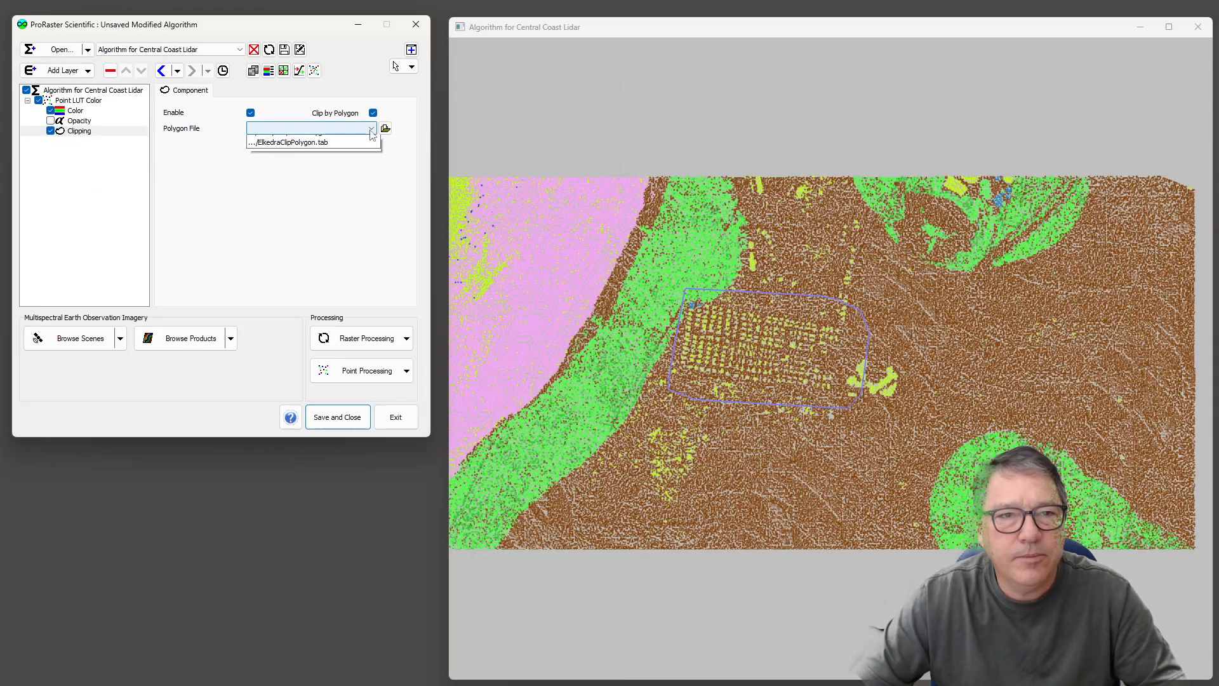
left_click(299, 140)
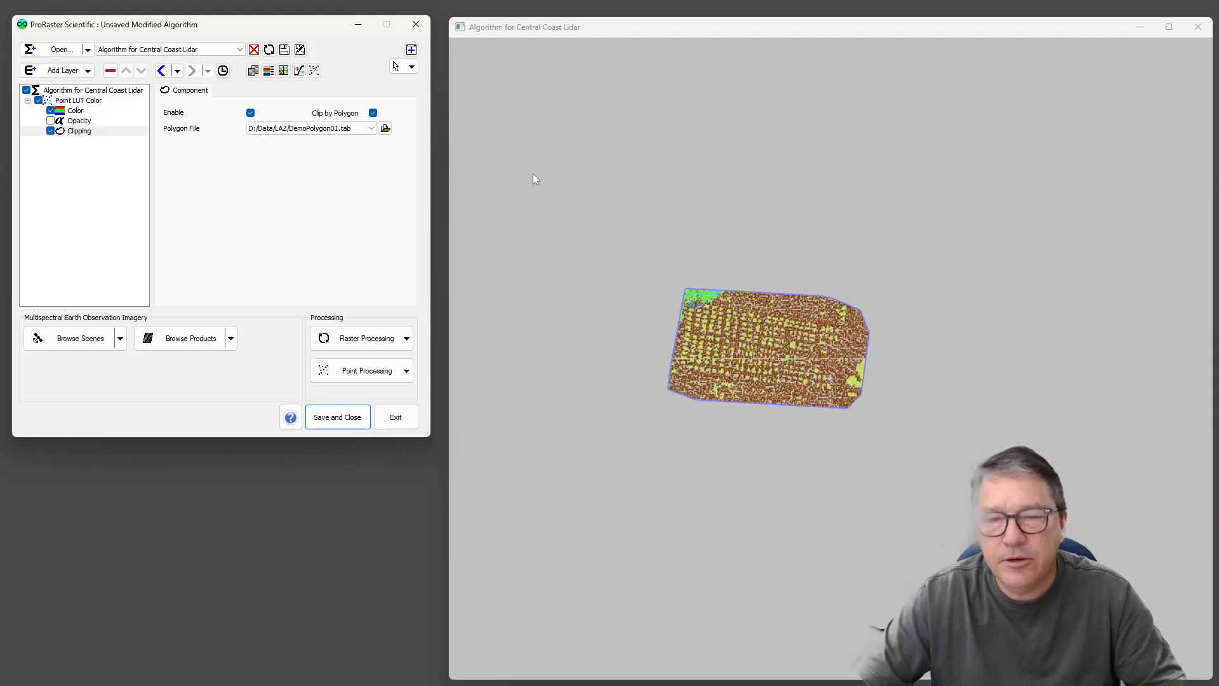
Return the map to Pointer mode, inspect the clipped area's edges, and disable the Clipping component
right_click(890, 312)
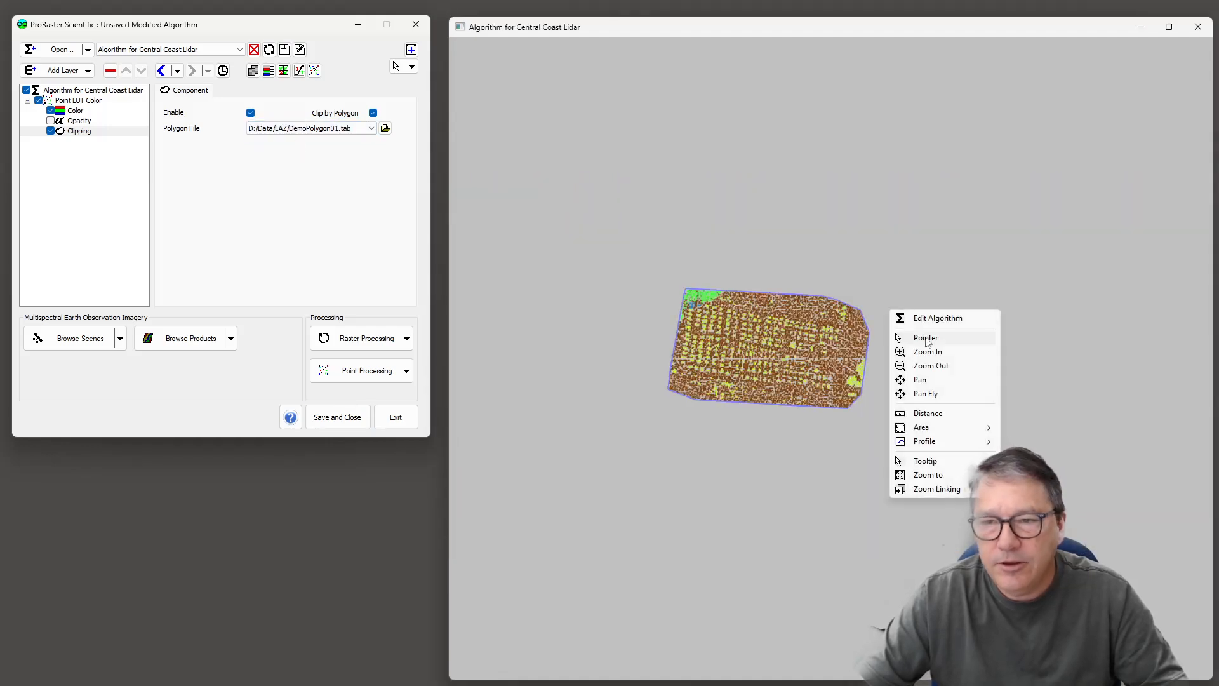
left_click(918, 338)
scroll(760, 341, "up", 10)
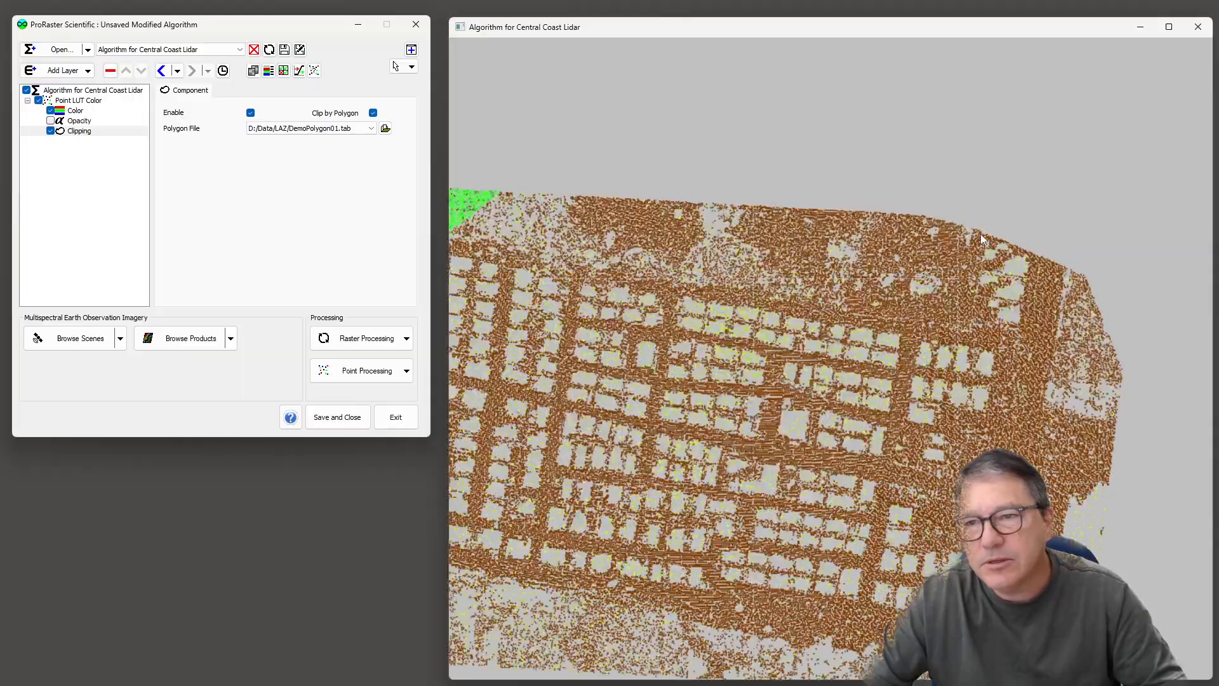
scroll(902, 364, "down", 5)
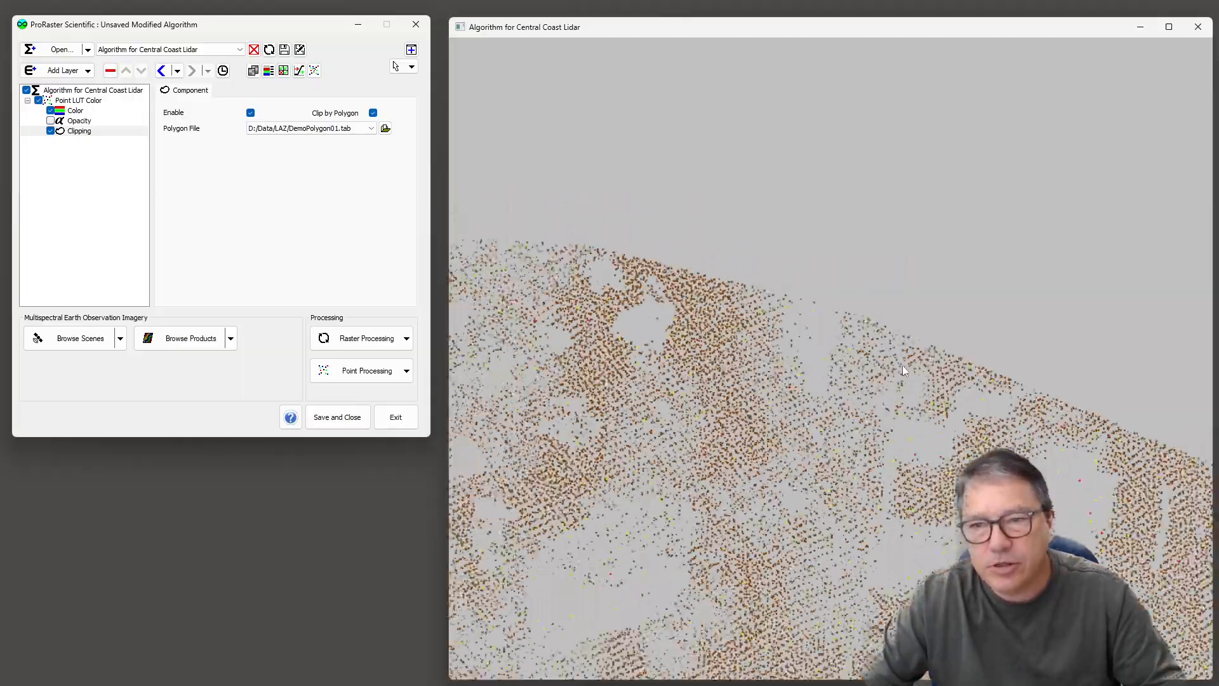
scroll(899, 372, "down", 6)
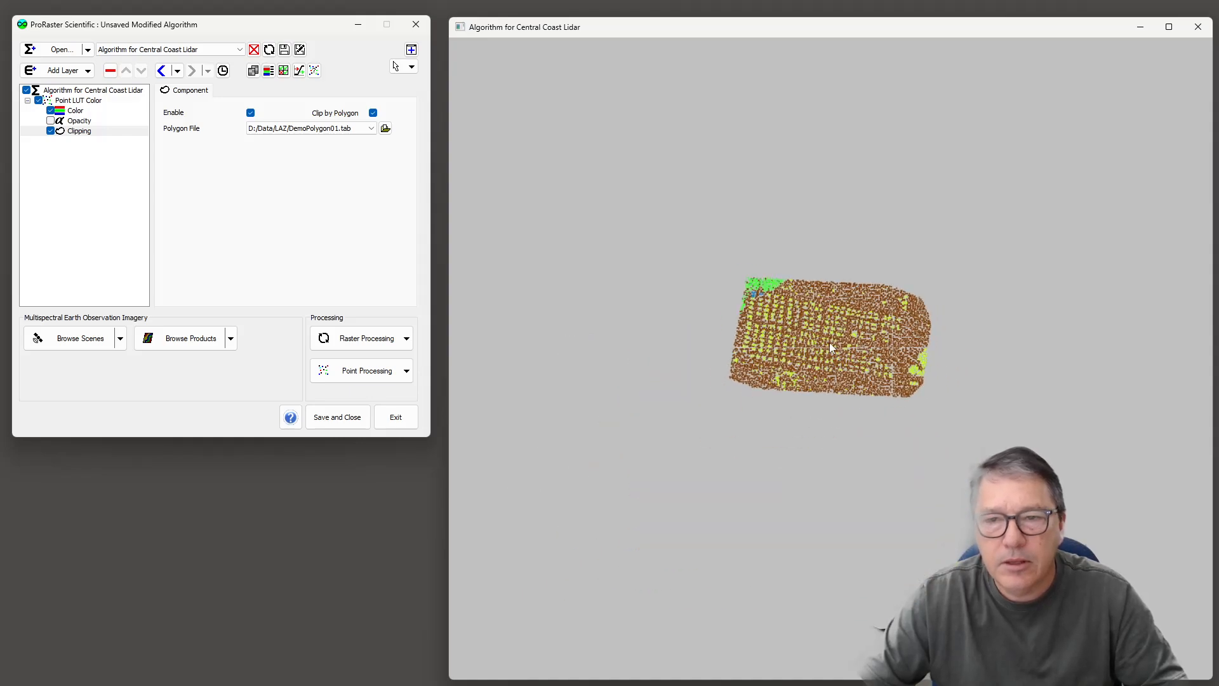
scroll(851, 343, "up", 3)
left_click_drag(851, 343, 830, 350)
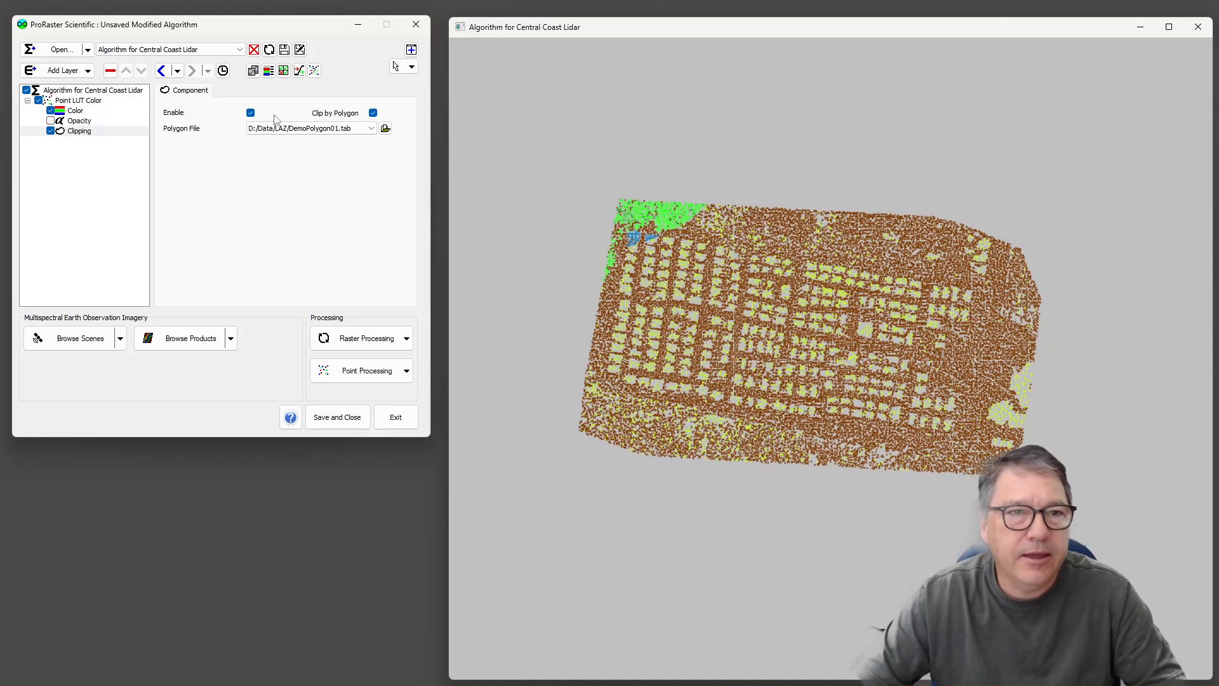
left_click(250, 115)
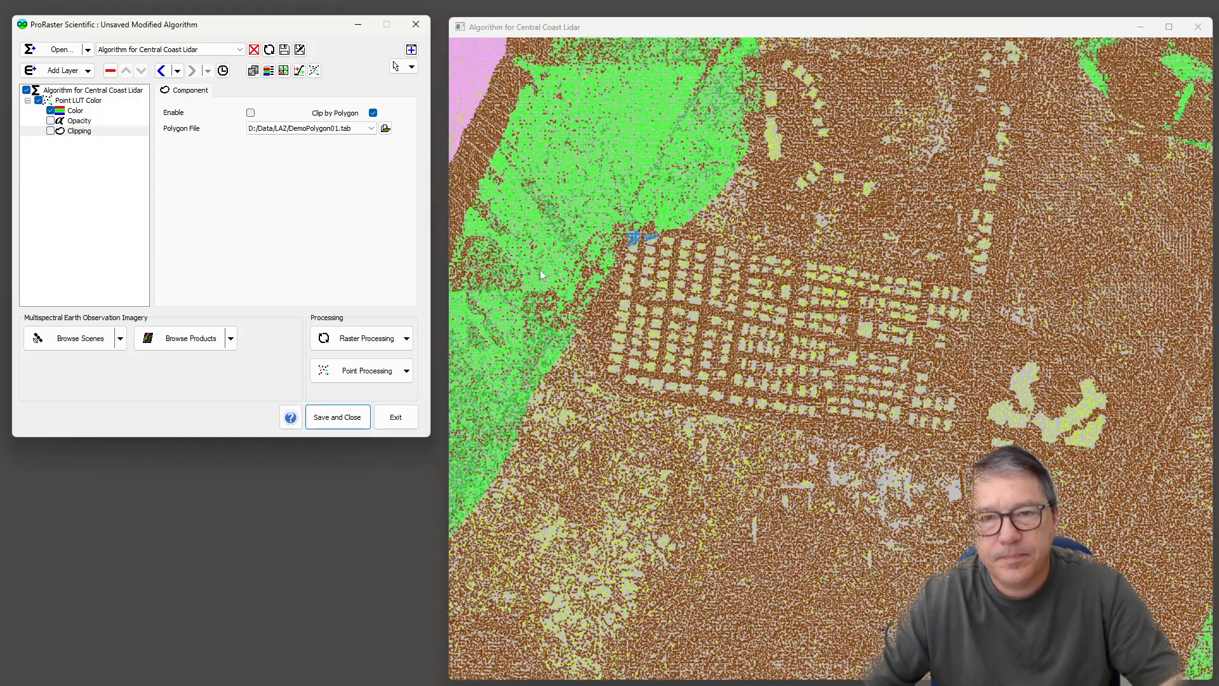
scroll(740, 359, "down", 3)
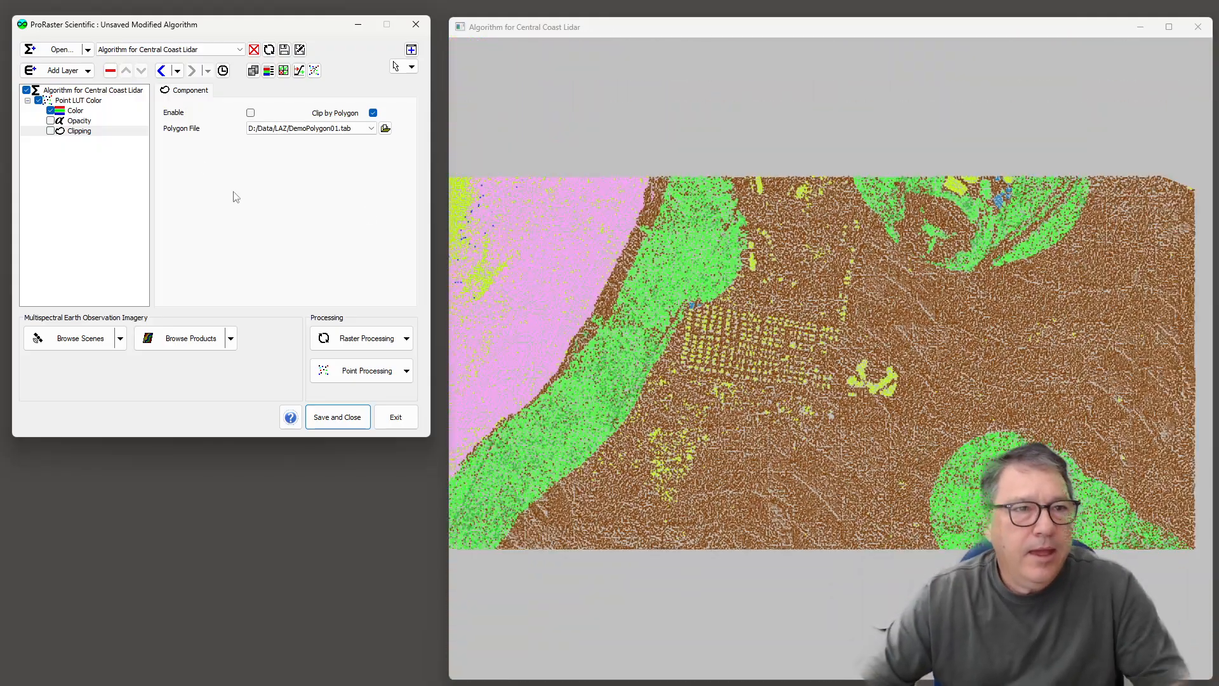
Add a Point RGB Color layer to the Central Coast Lidar algorithm
left_click(75, 93)
left_click(87, 73)
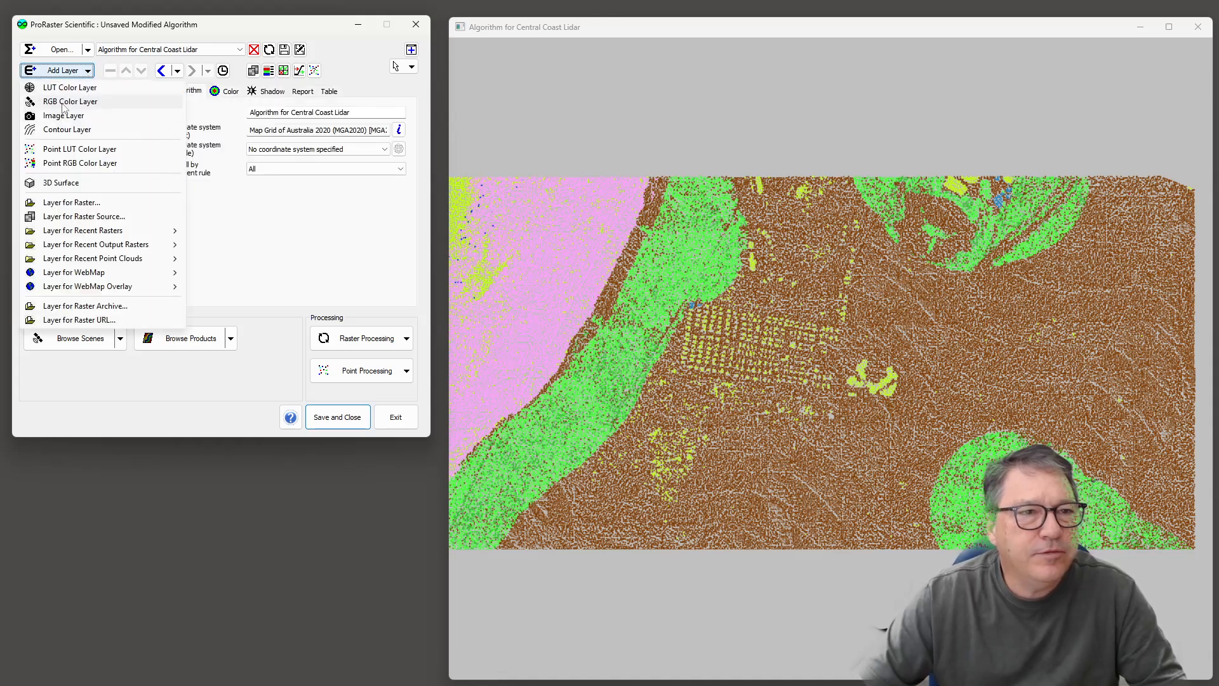
left_click(77, 163)
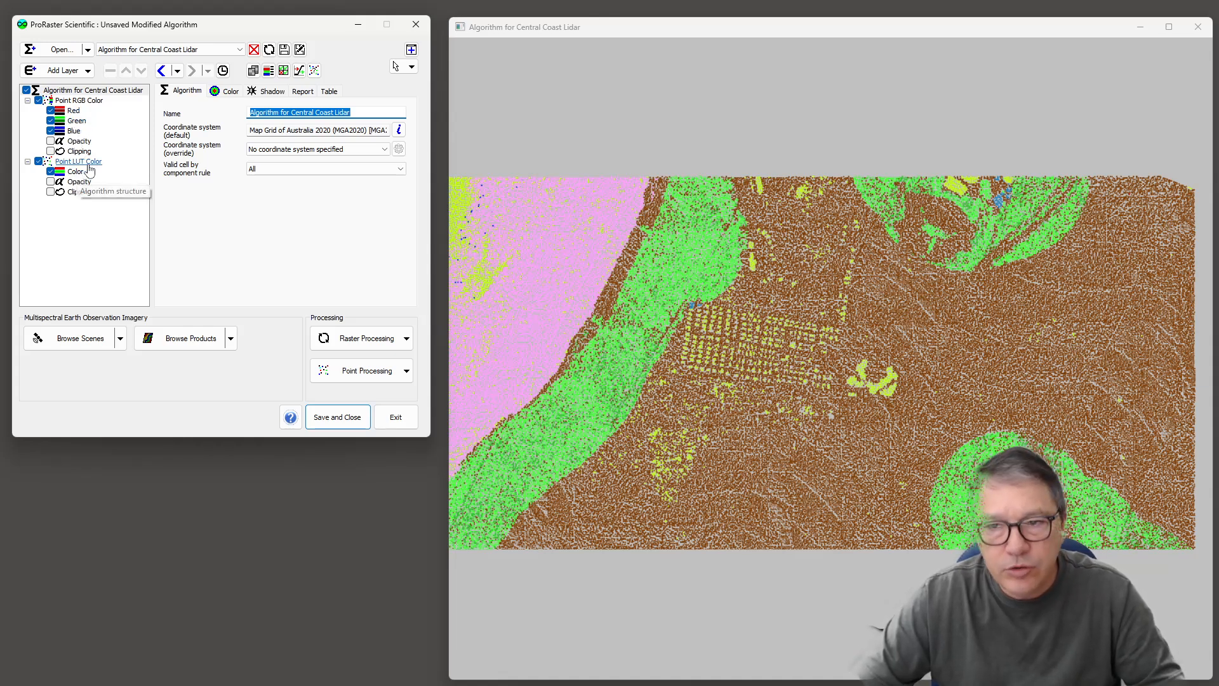
Set the Red component of the Point RGB Color layer to raster source Test1 and the Red band
left_click(73, 110)
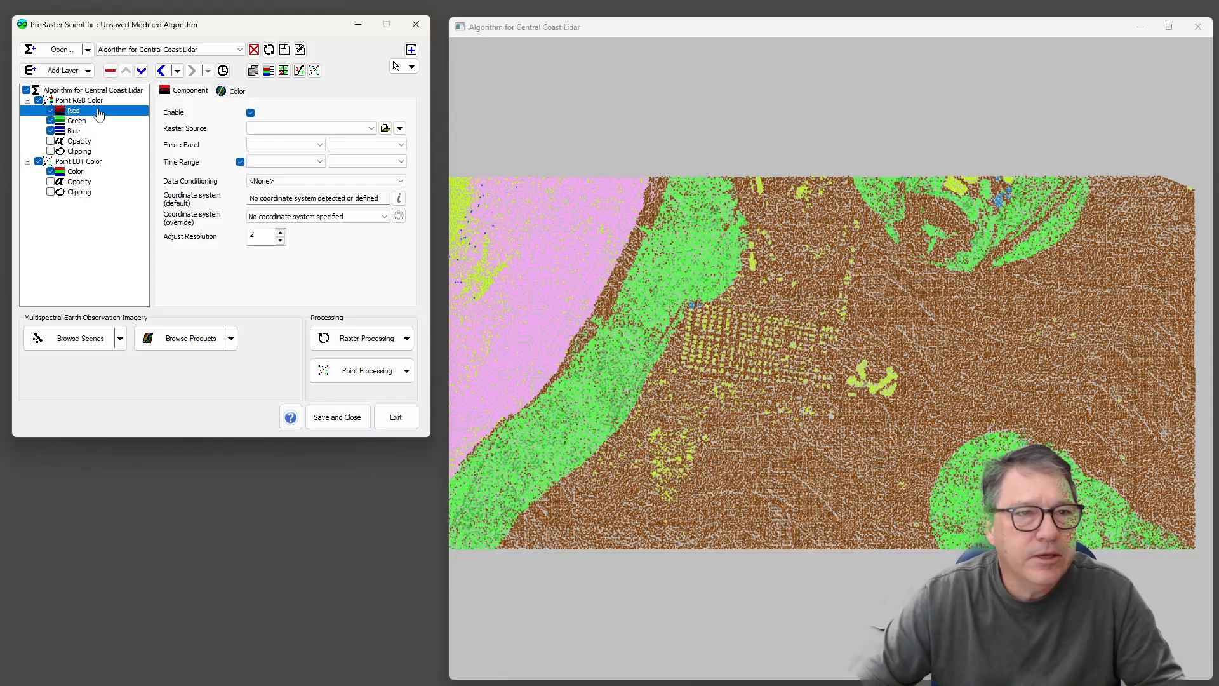
left_click(305, 129)
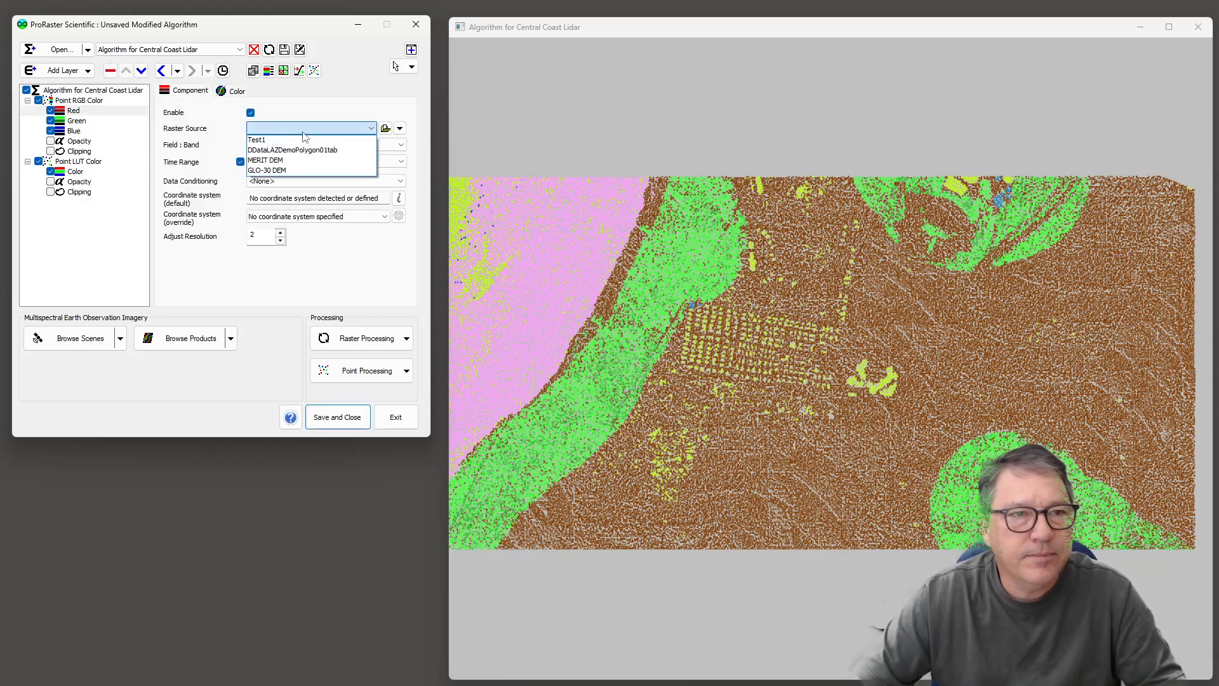
left_click(289, 142)
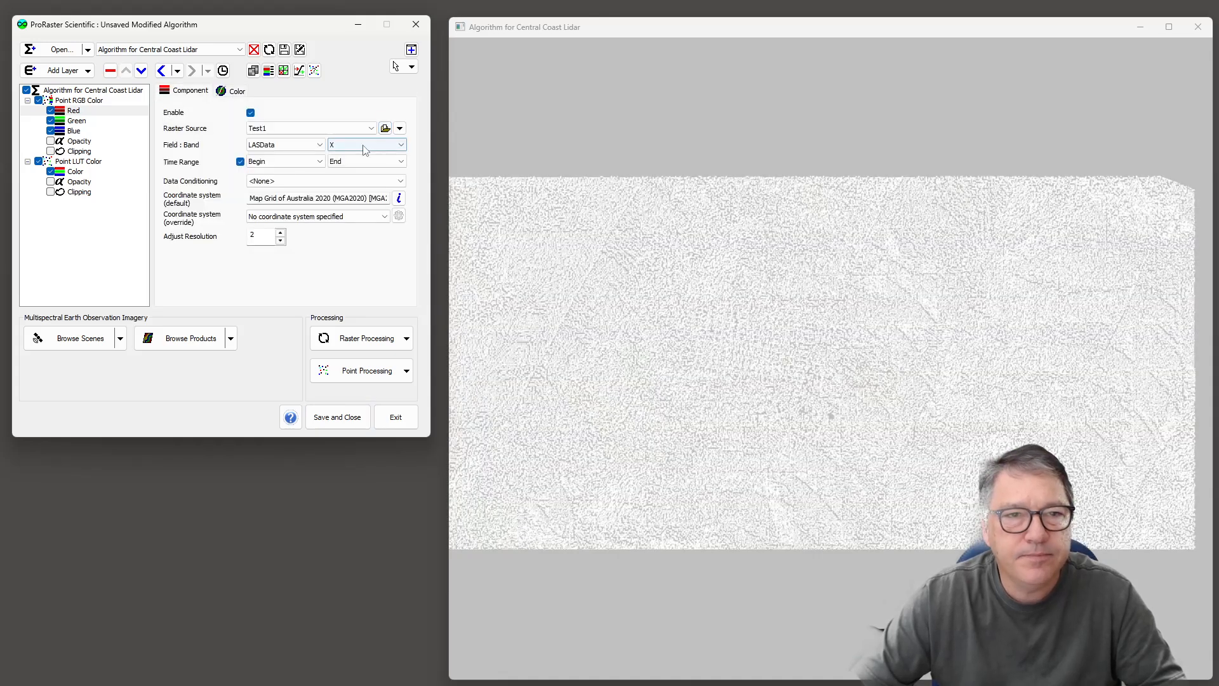
left_click(354, 146)
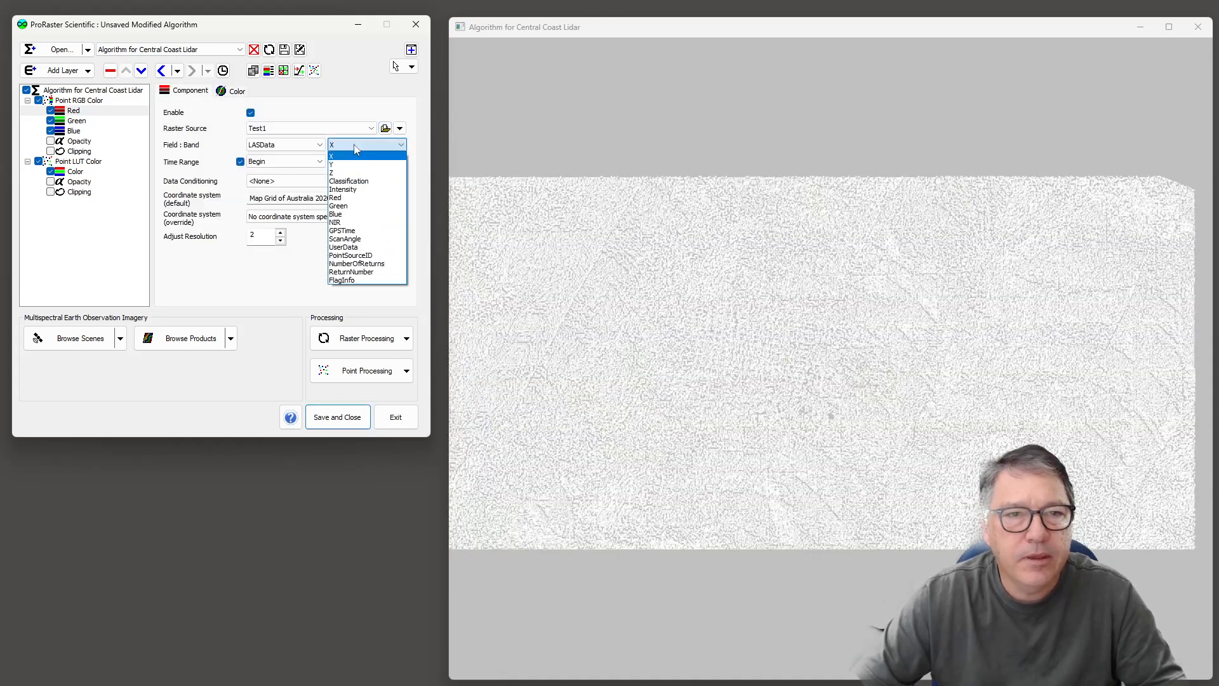
left_click(342, 197)
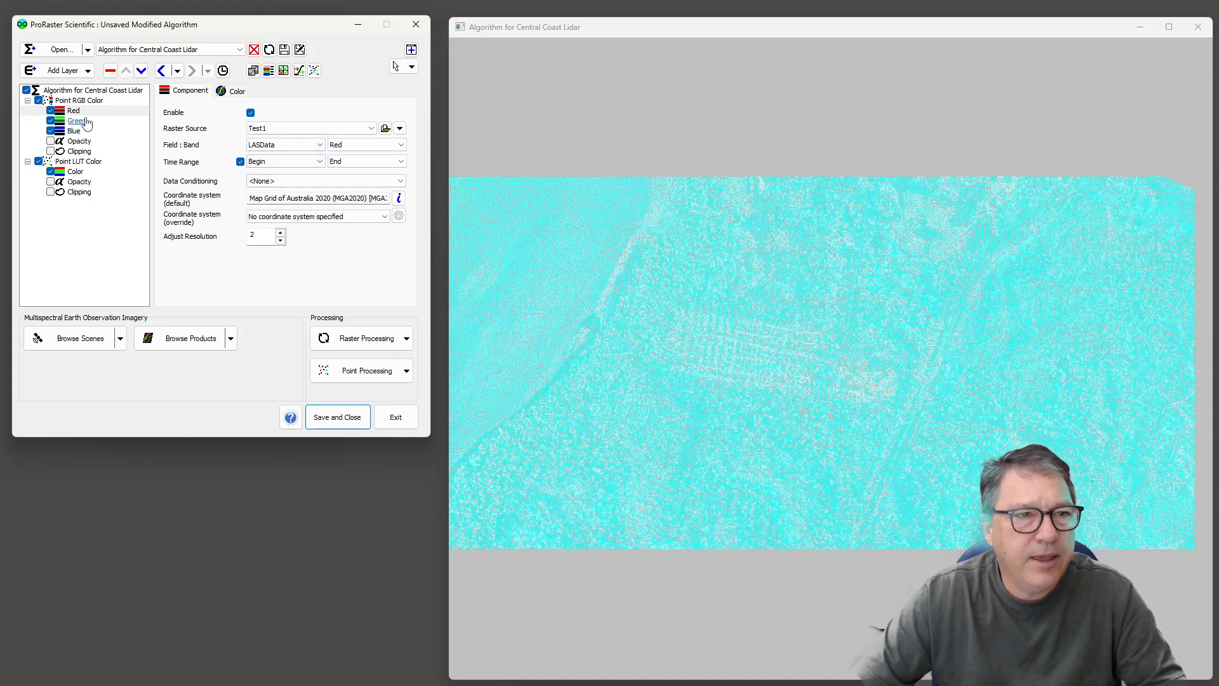
Assign the Green band to the Green component and the Blue band to the Blue component of the Point RGB Color layer
left_click(78, 121)
left_click(340, 148)
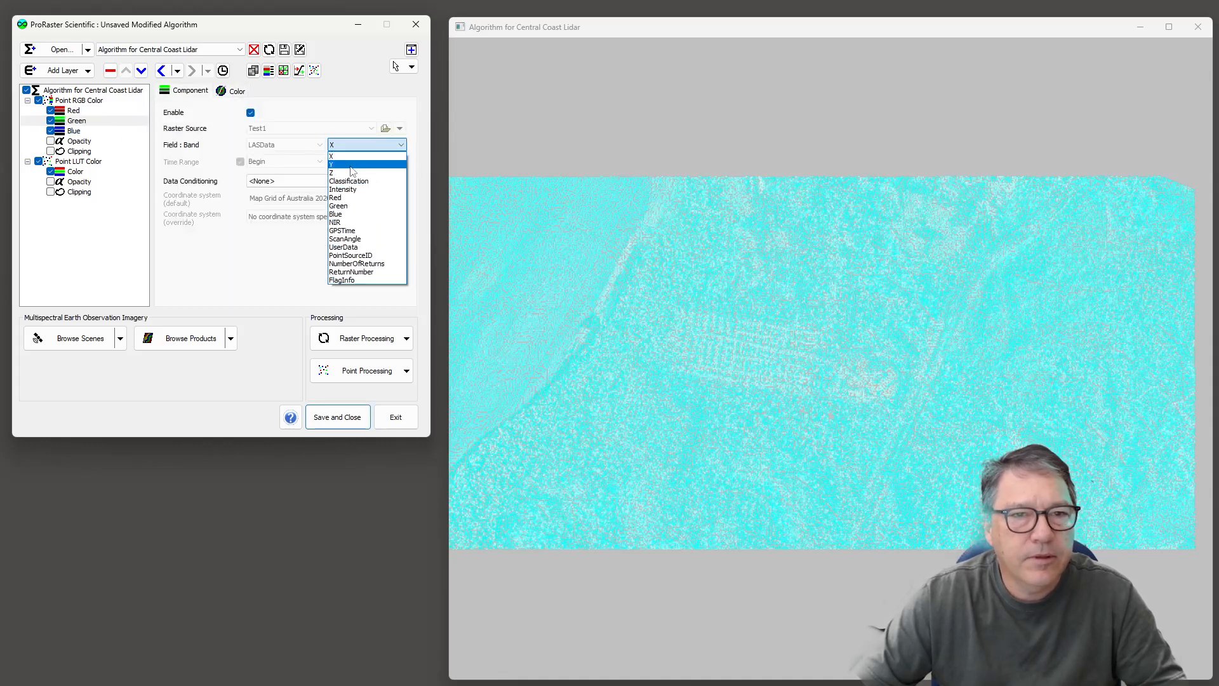
left_click(342, 209)
left_click(95, 132)
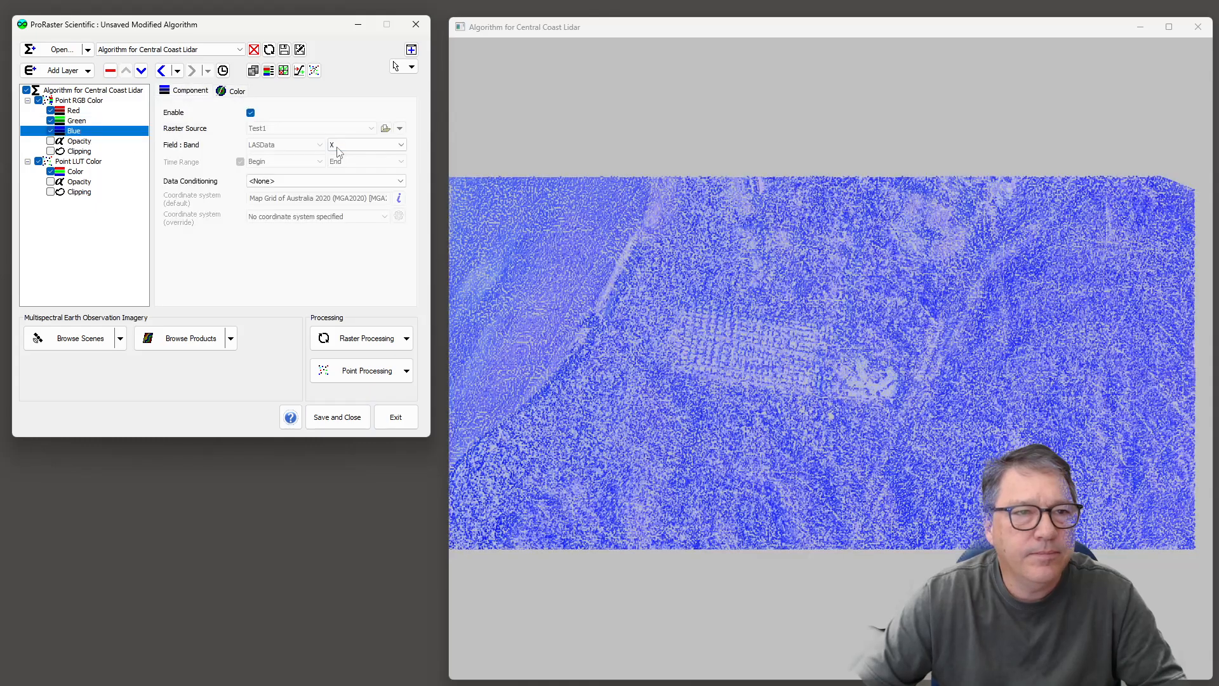
left_click(382, 144)
left_click(343, 216)
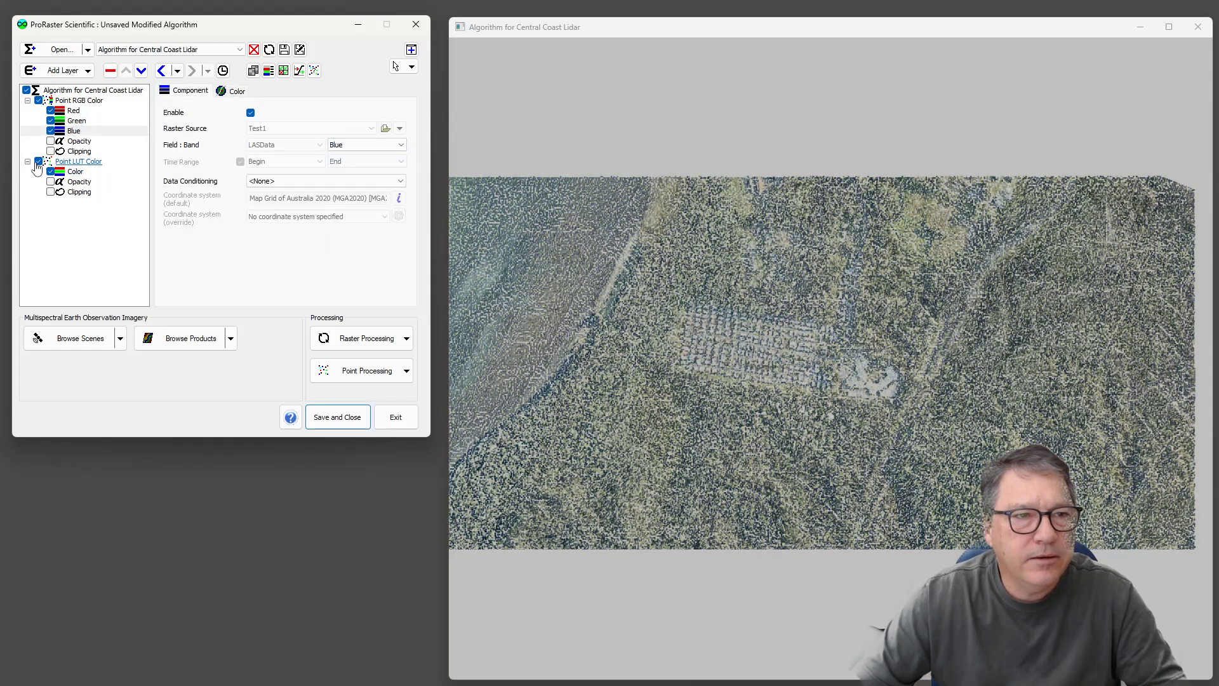
Turn off the Point LUT Color layer and inspect the RGB-colored points around the housing area
left_click(39, 162)
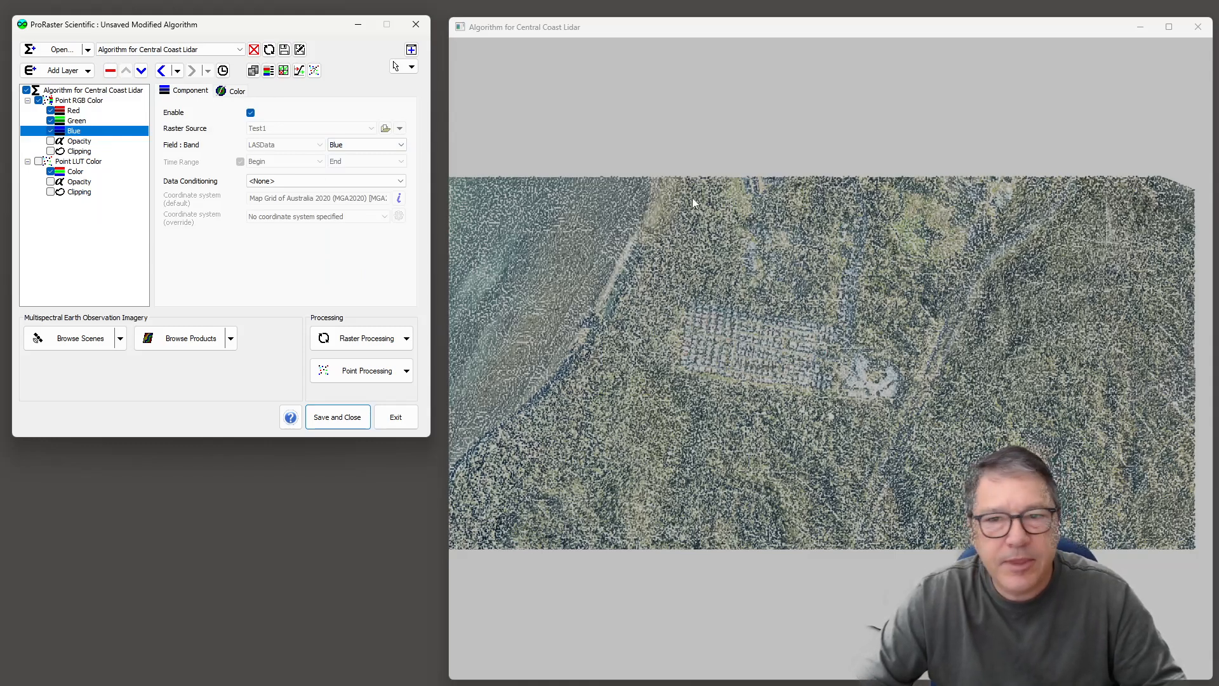
scroll(759, 360, "up", 5)
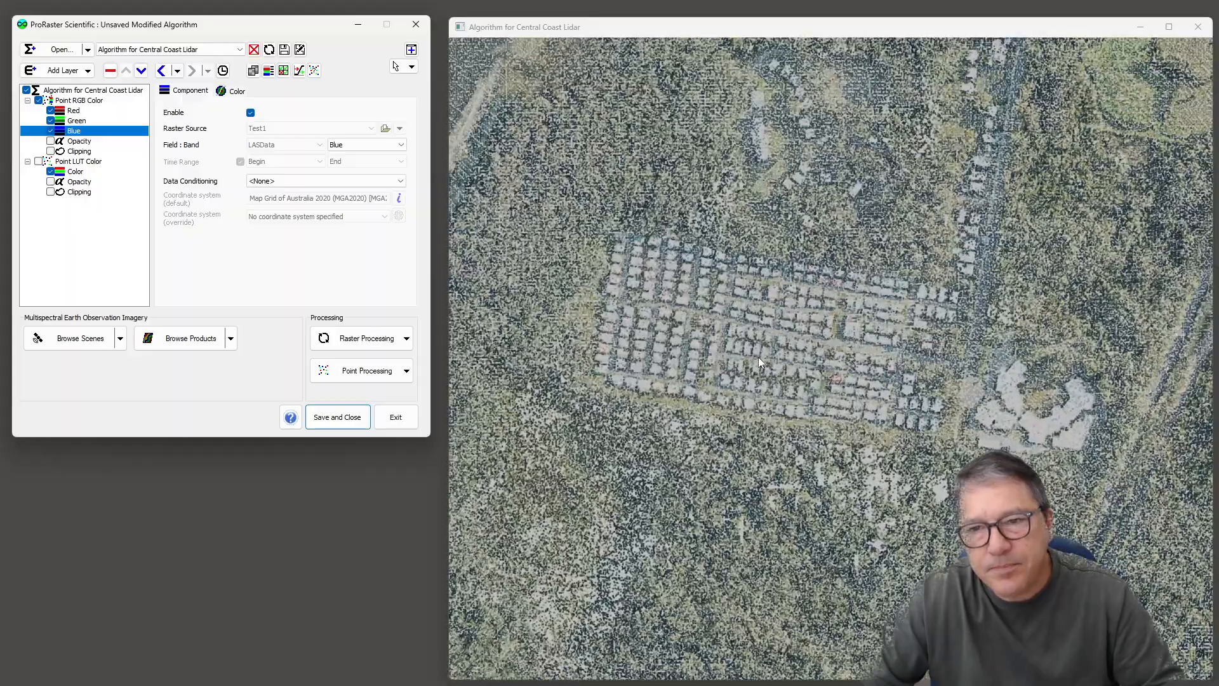
scroll(759, 357, "up", 4)
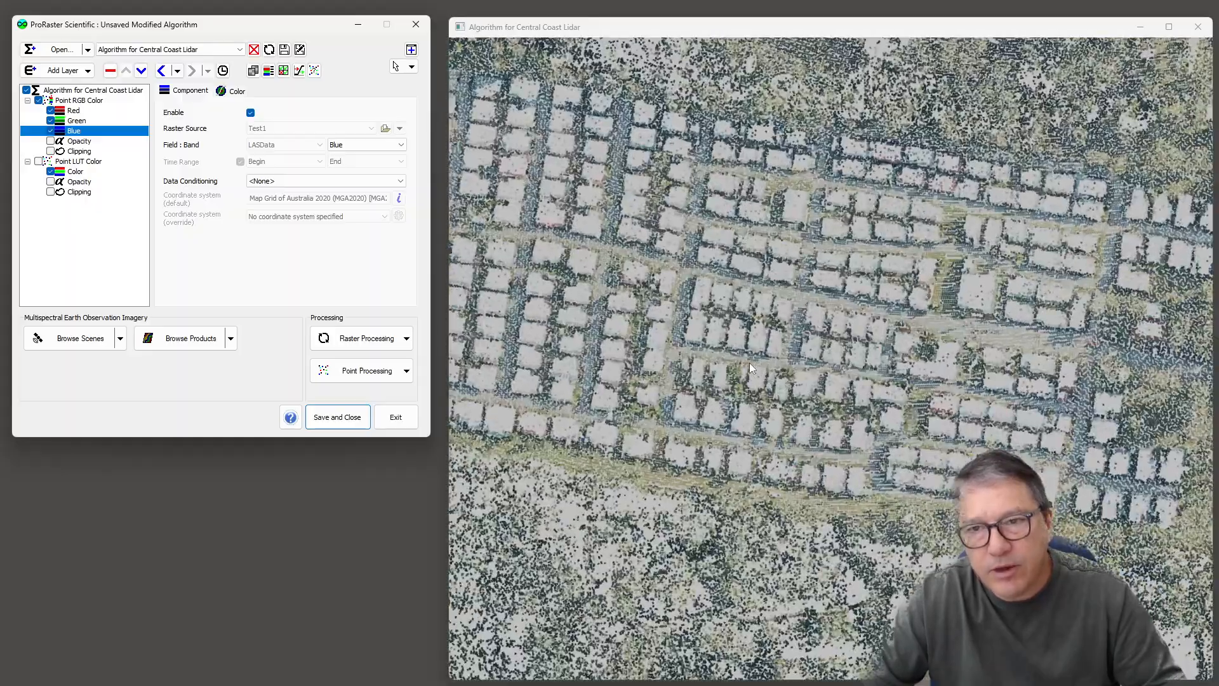
scroll(750, 364, "down", 5)
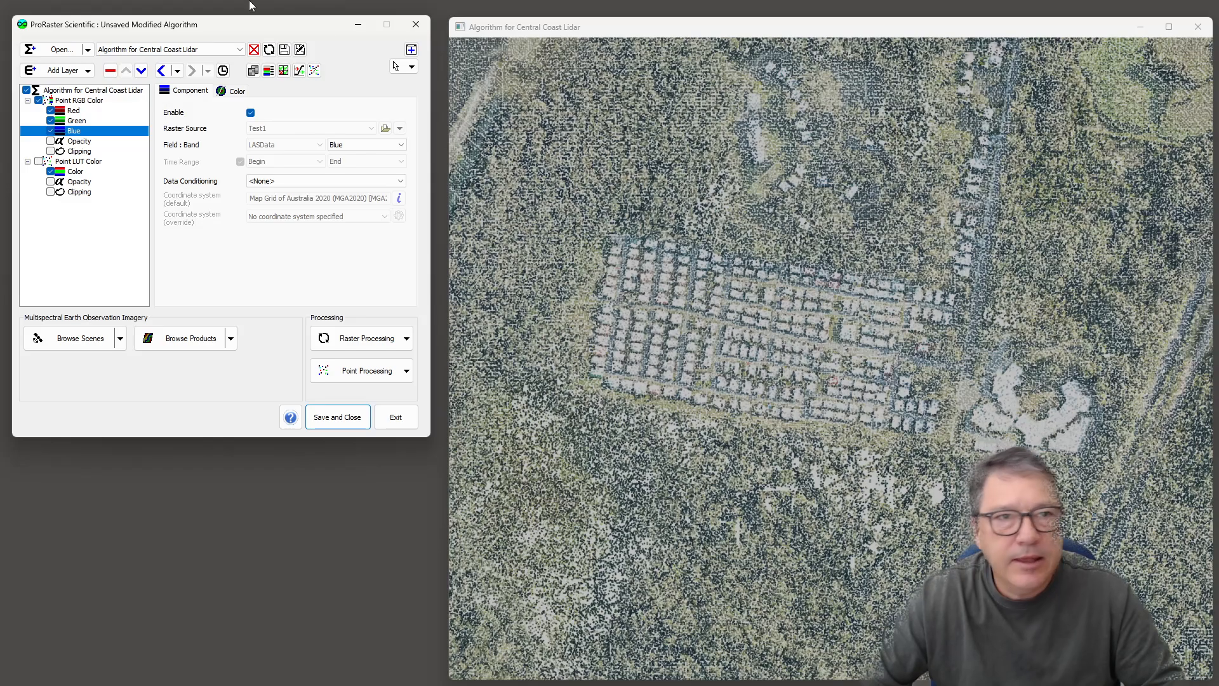
Set the point size of the Point RGB Color layer to 8 and check the rendered map
left_click(83, 101)
left_click(254, 93)
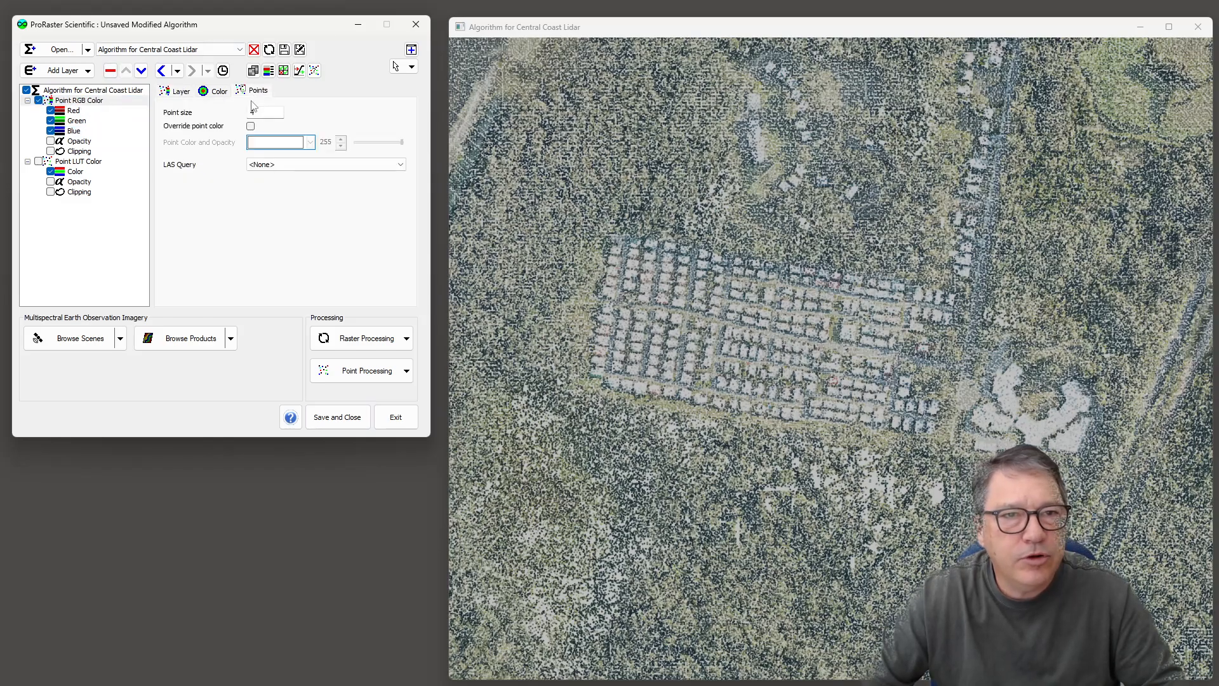
left_click_drag(259, 112, 231, 111)
type("8")
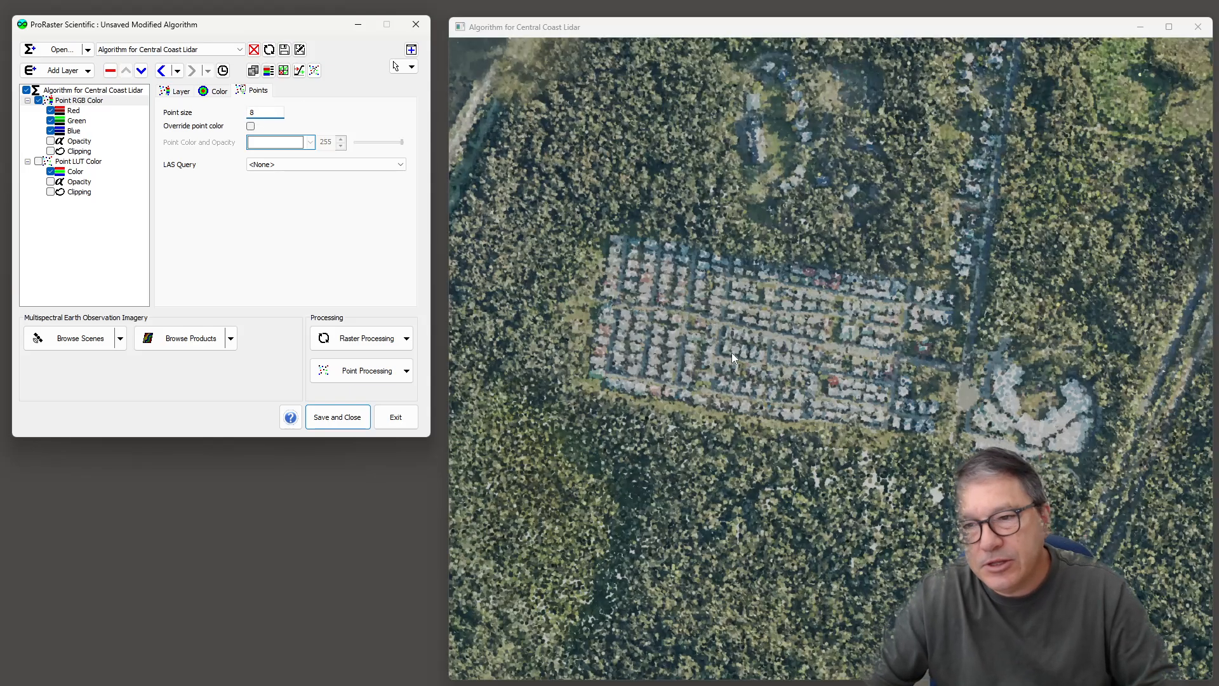
left_click_drag(731, 352, 798, 336)
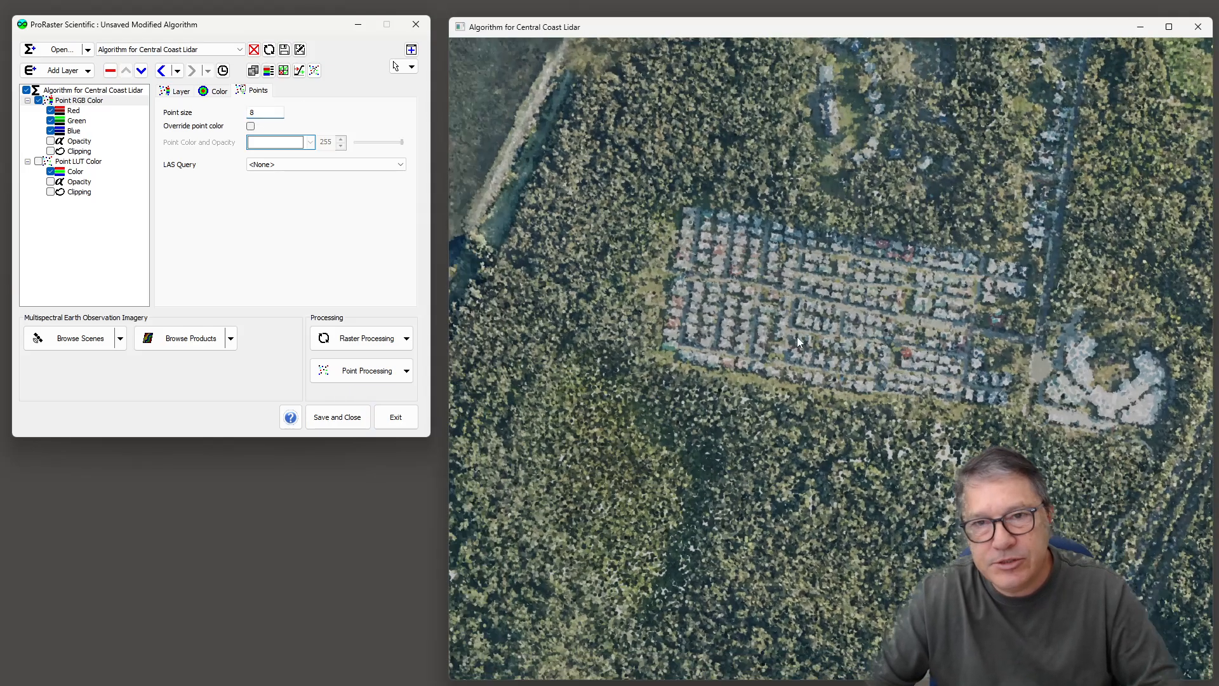
scroll(794, 347, "down", 5)
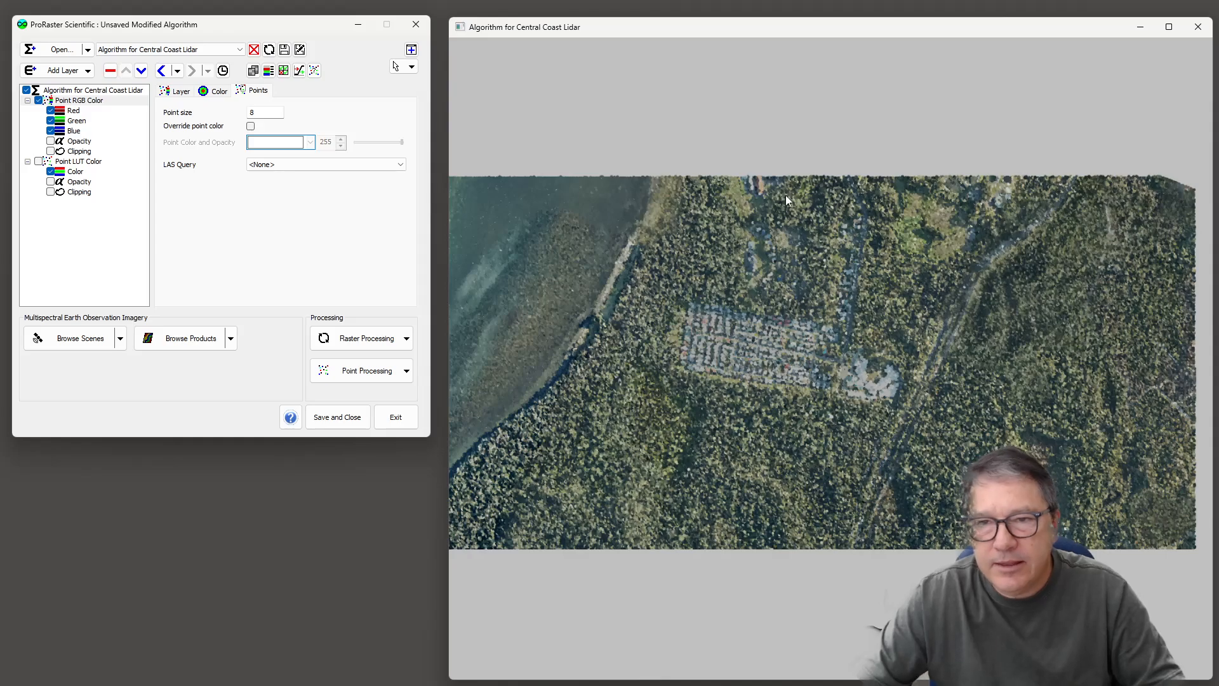
Inspect the RGB-colored points of the housing area up close and return to the full extent of the point cloud
scroll(611, 348, "up", 3)
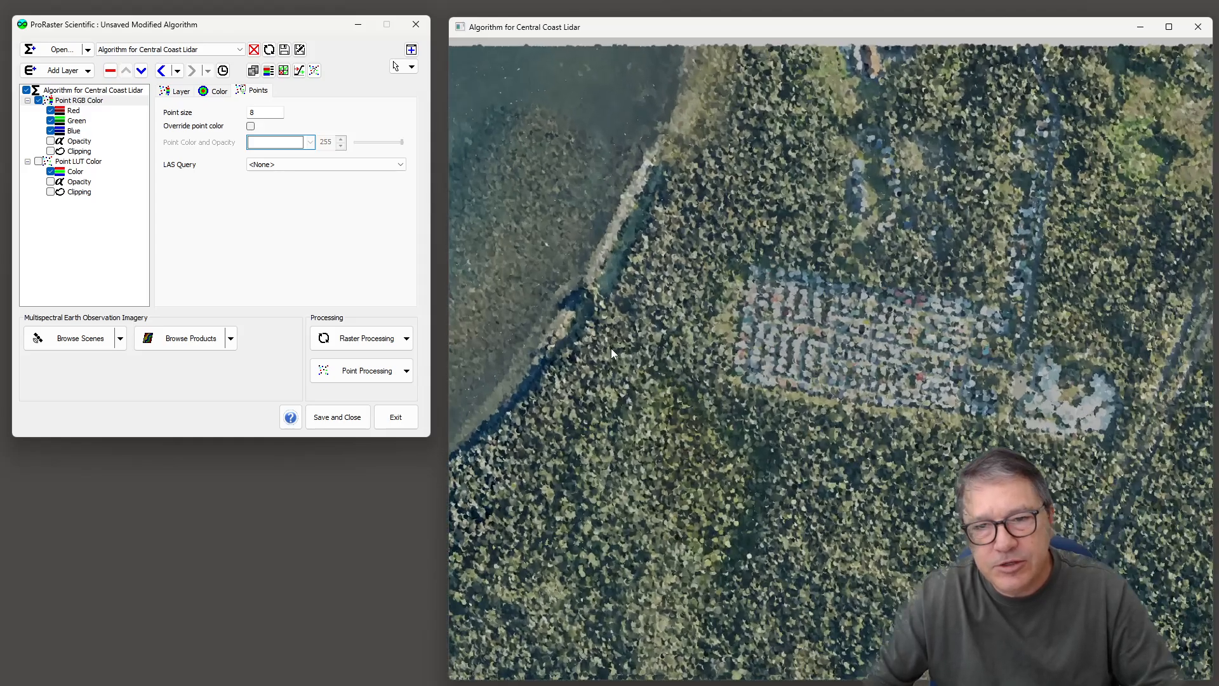
scroll(611, 348, "up", 3)
left_click_drag(903, 410, 707, 411)
scroll(747, 411, "up", 3)
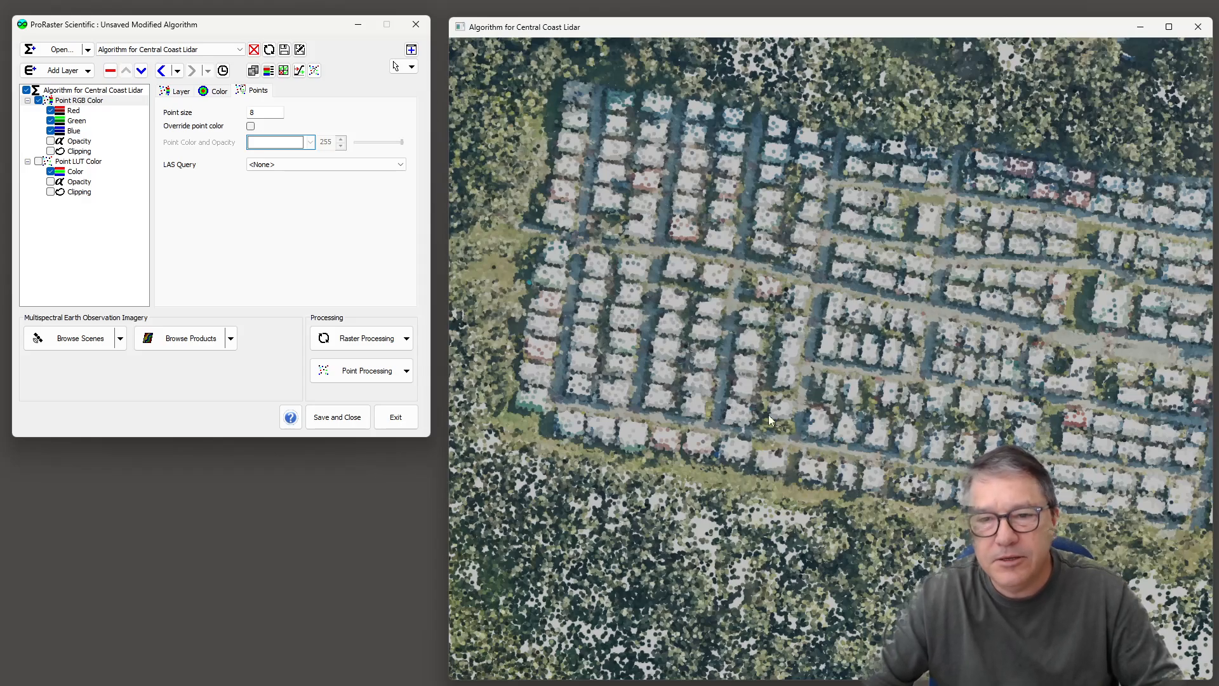
scroll(670, 413, "down", 5)
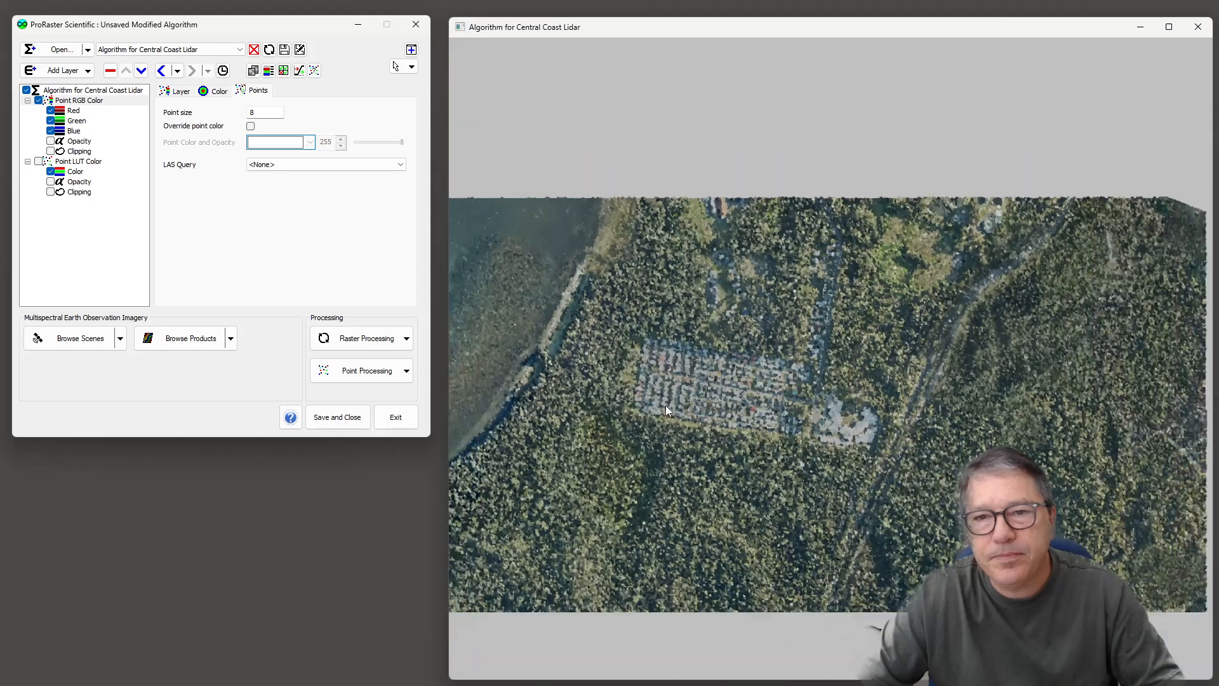
scroll(667, 406, "down", 1)
scroll(694, 407, "down", 1)
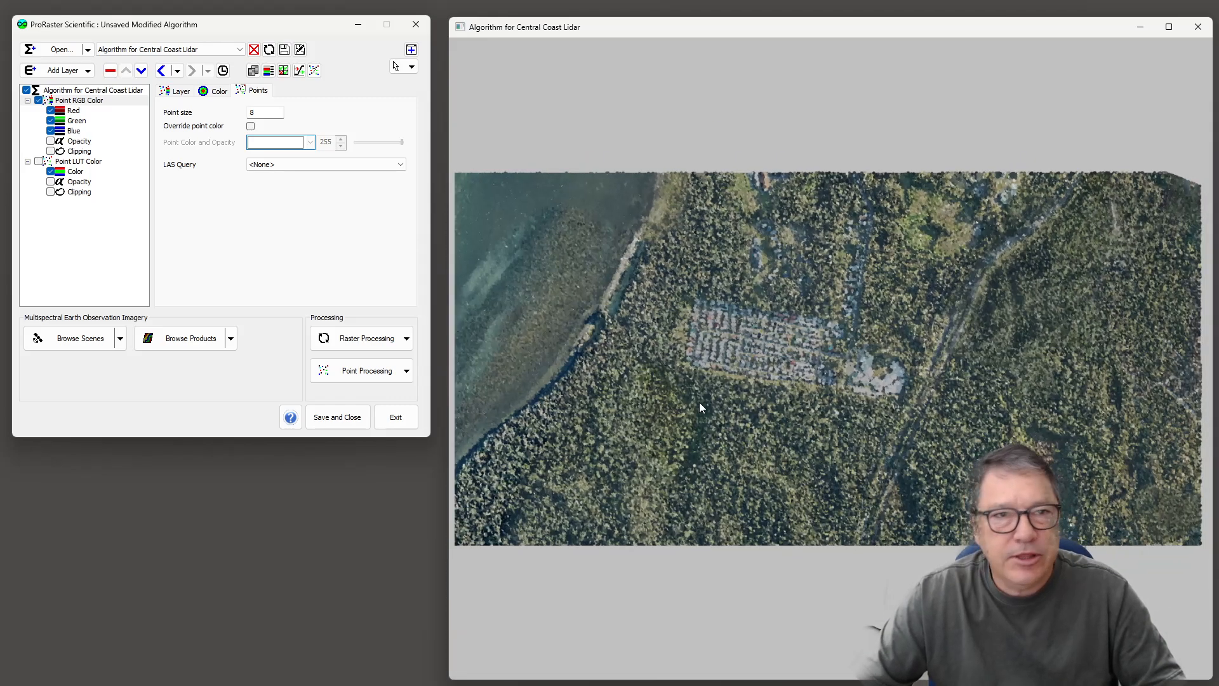
Review the Red component's color transform settings and its list of available bands in the Point RGB Color layer
left_click(74, 111)
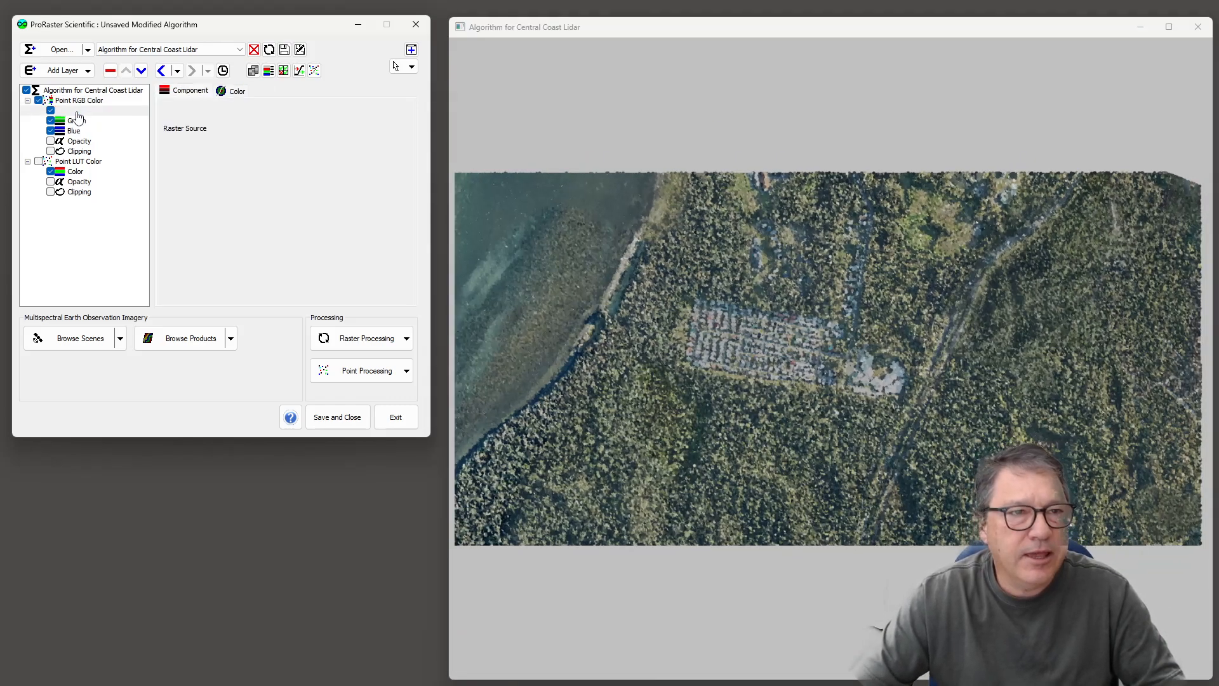
left_click(235, 93)
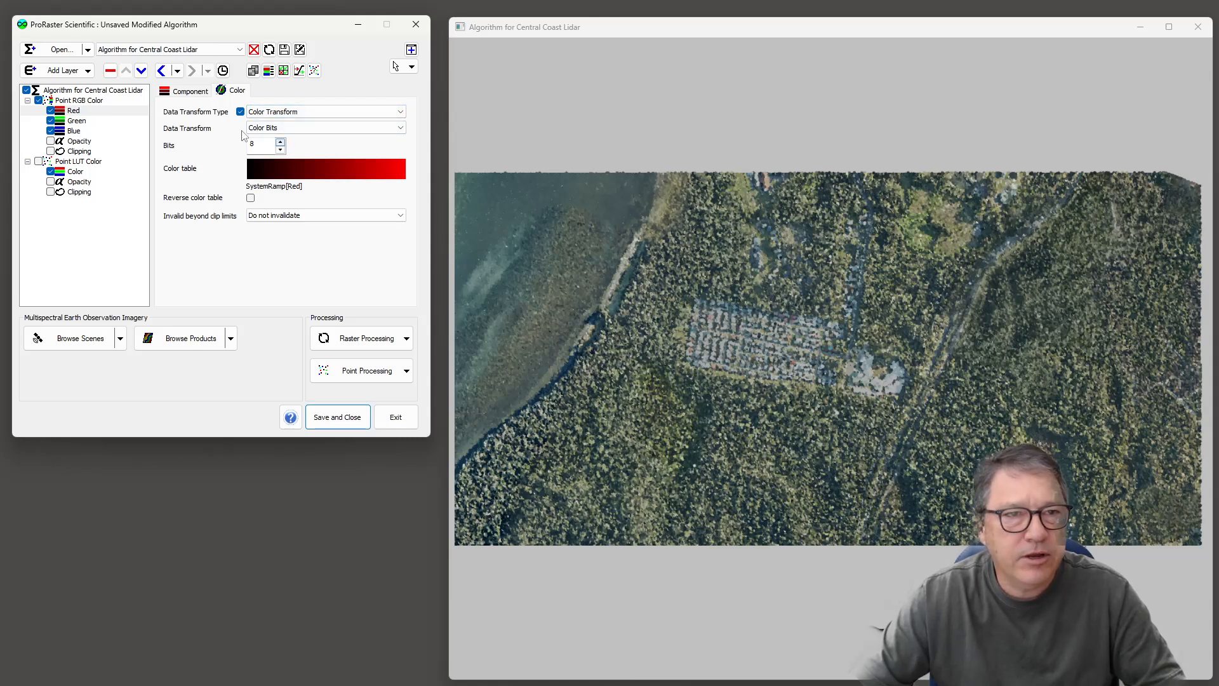
left_click(103, 113)
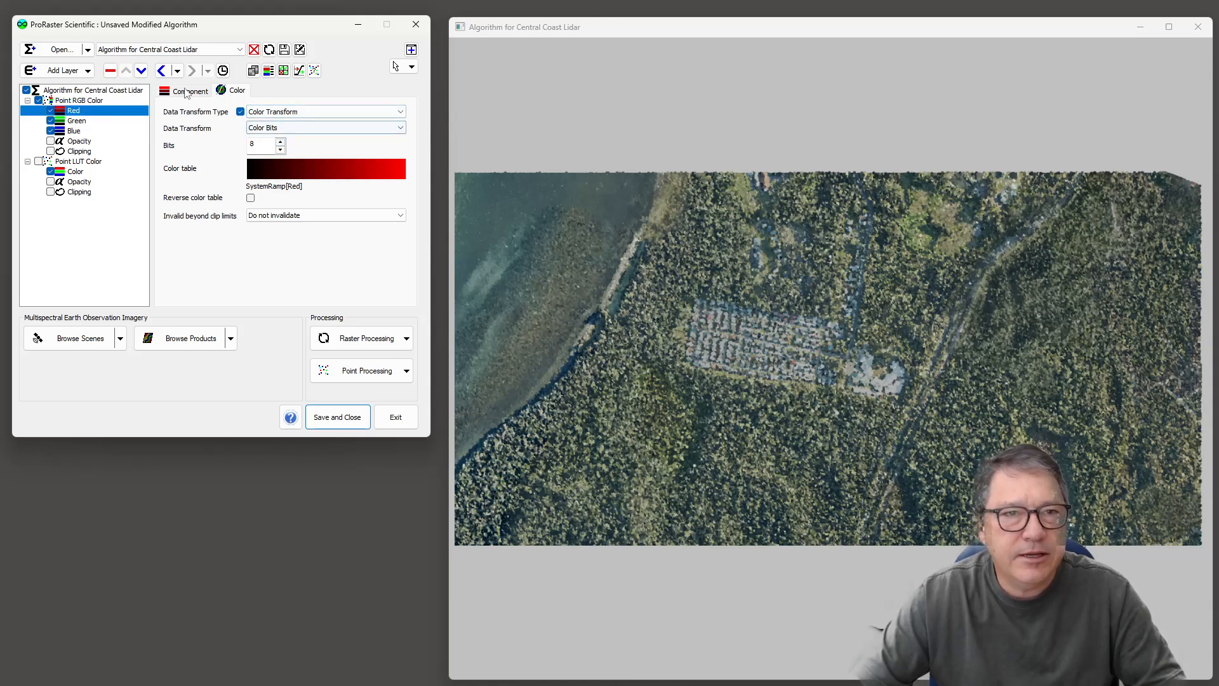
left_click(185, 93)
left_click(367, 145)
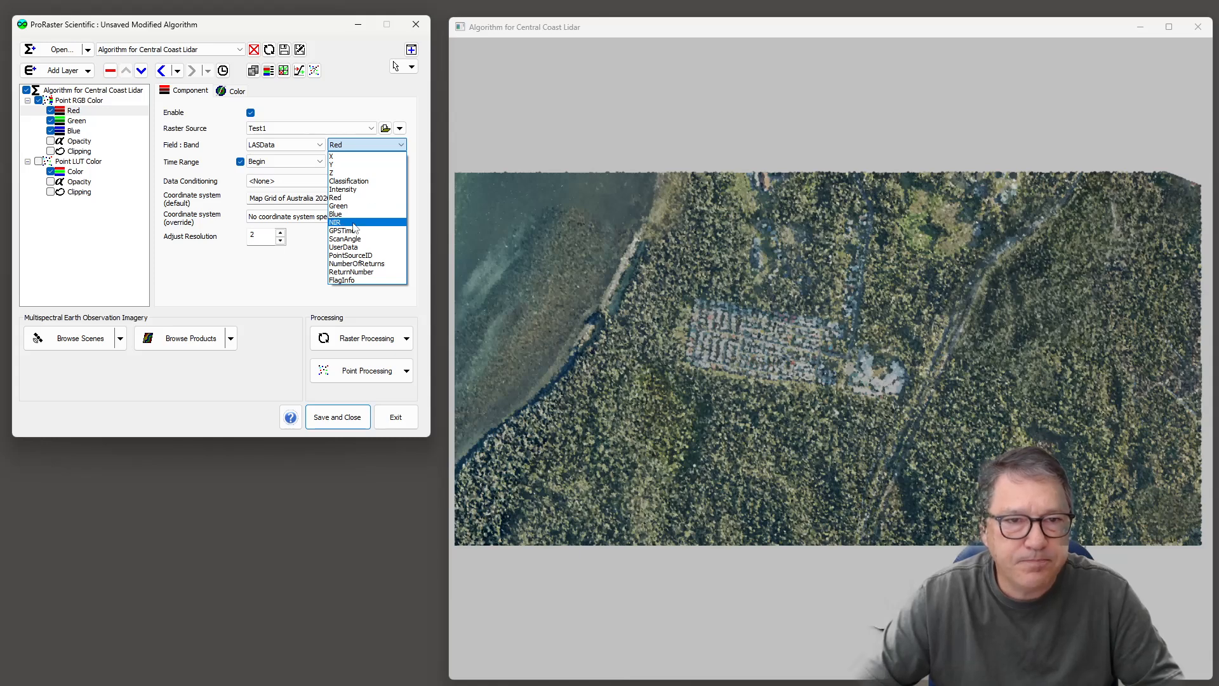
left_click(291, 98)
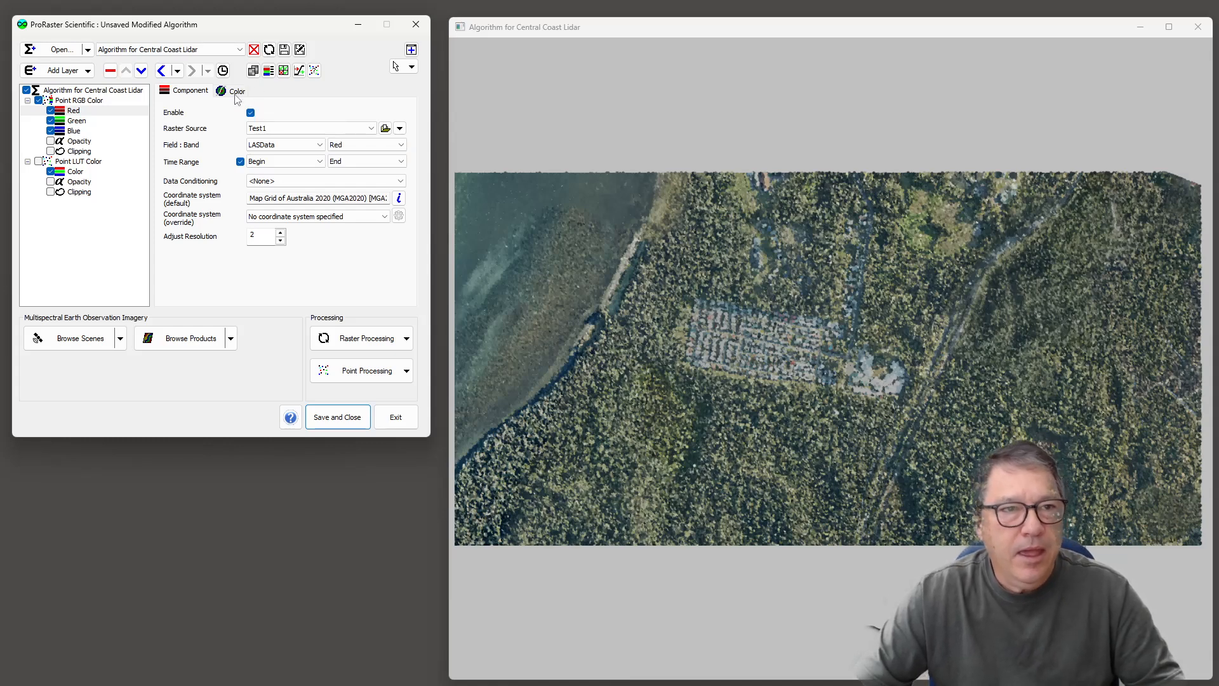
left_click(77, 101)
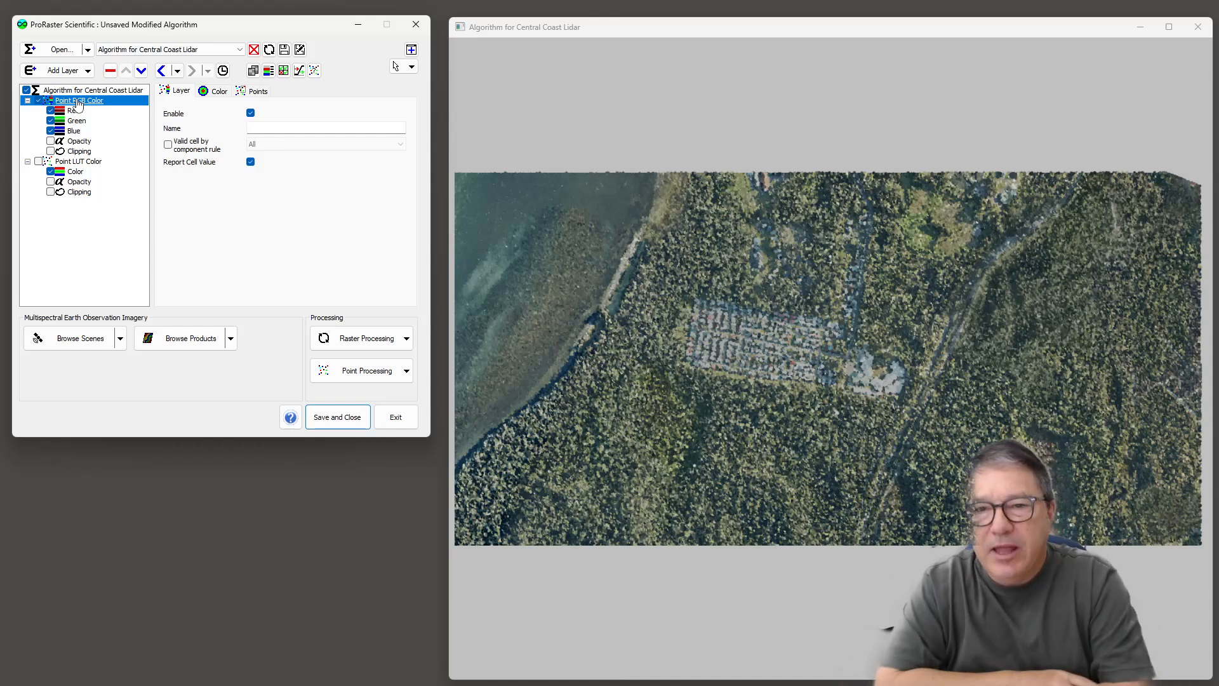